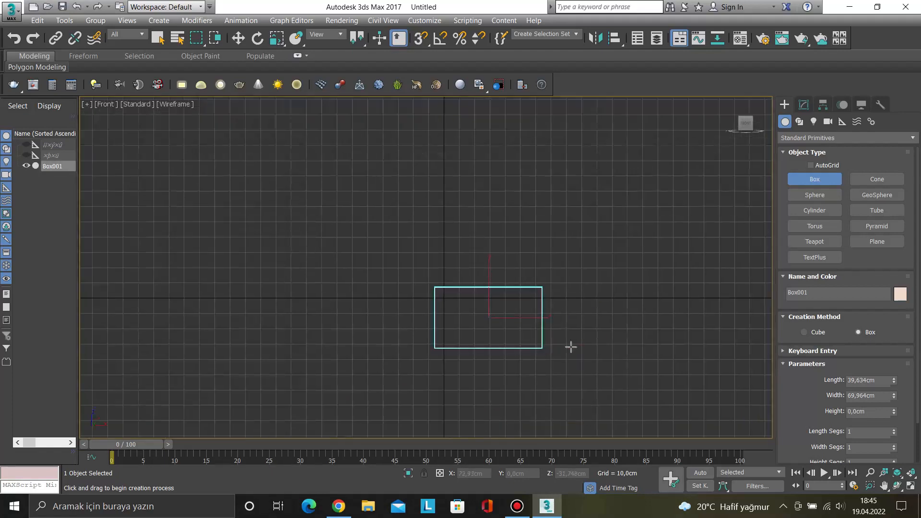
Set the box's length to 184 cm, width to 140 cm and height to 60 cm.
left_click(804, 105)
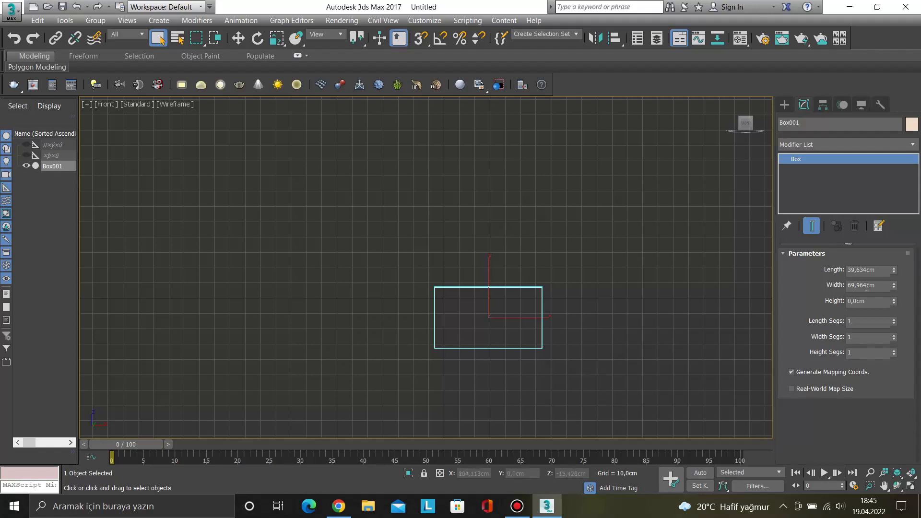
double_click(878, 269)
type("184")
key("Return")
left_click(883, 284)
key("Return")
left_click(862, 300)
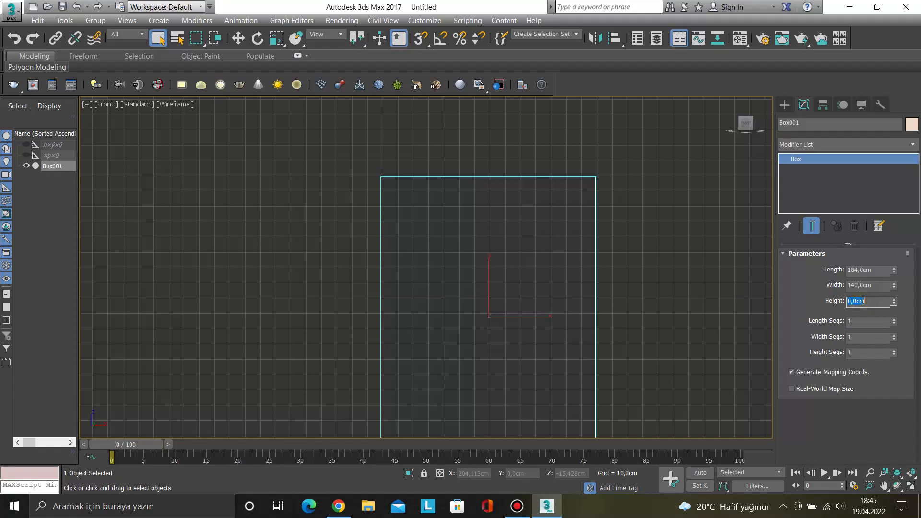
left_click(620, 238)
left_click(577, 177)
Convert the box to an Editable Poly and delete its large front polygon.
scroll(574, 212, "down", 5)
middle_click_drag(571, 262, 543, 262)
key("p")
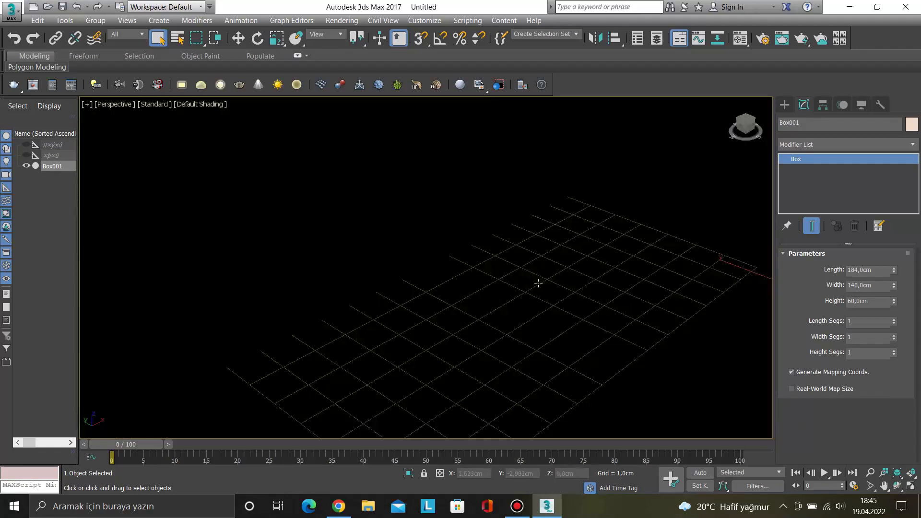
key("z")
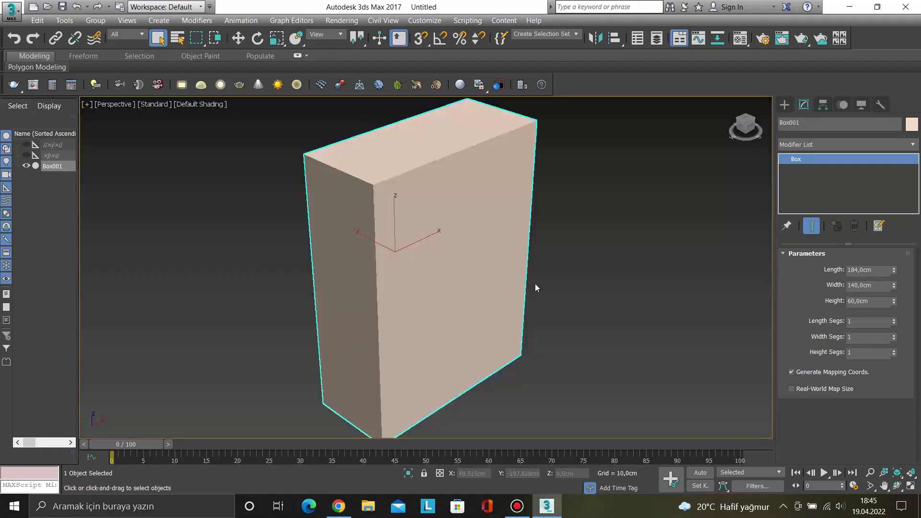
right_click(808, 163)
left_click(851, 239)
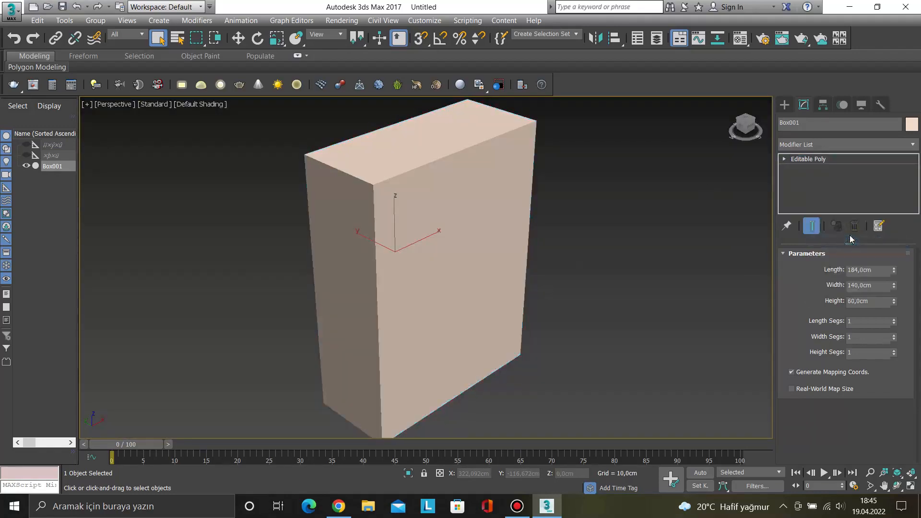
key("4")
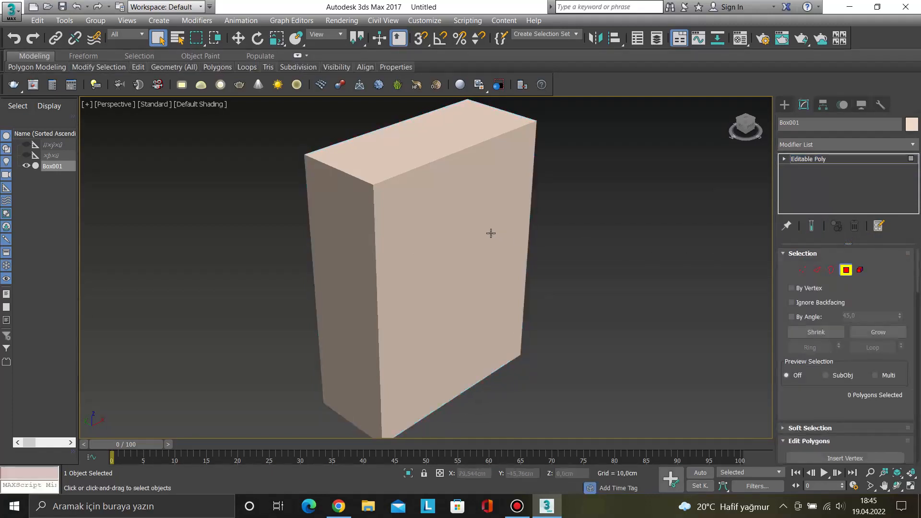
left_click(488, 233)
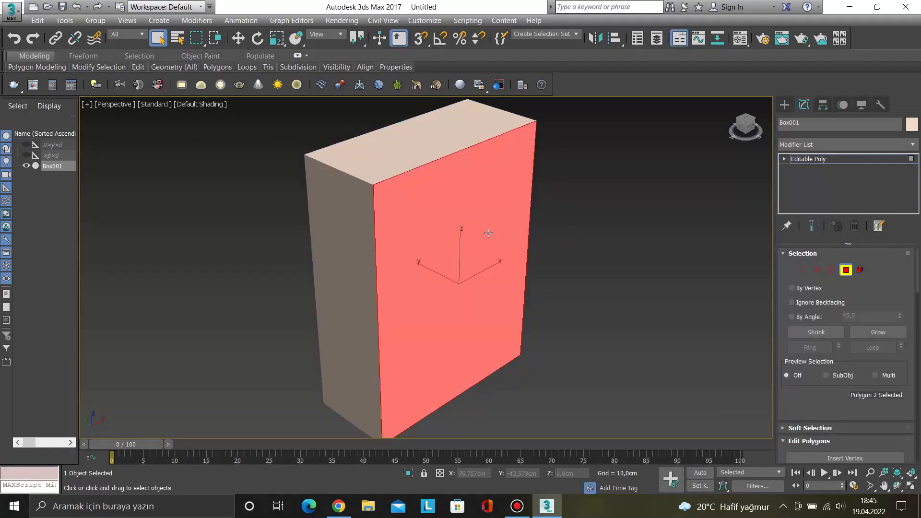
key("Delete")
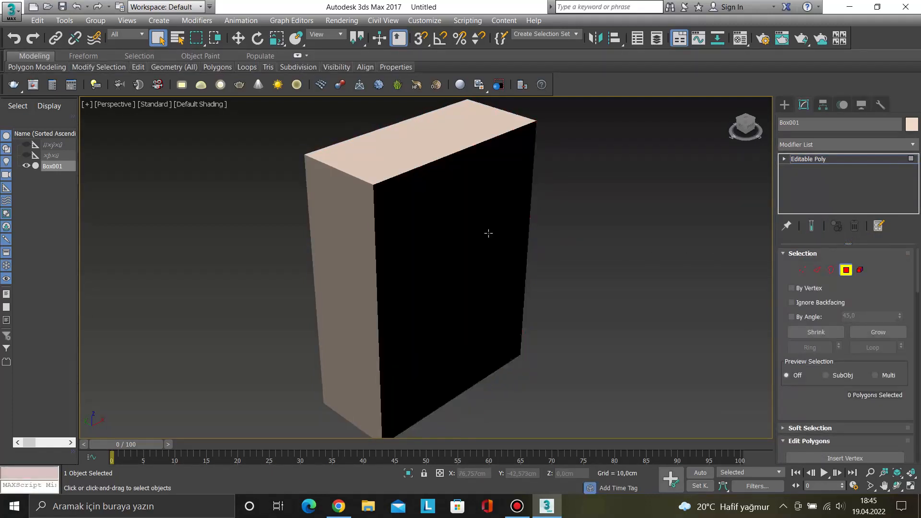
left_click(846, 271)
Add a Shell modifier to the open box with an outer amount of 0 cm and an inner amount of 4 cm.
left_click(818, 145)
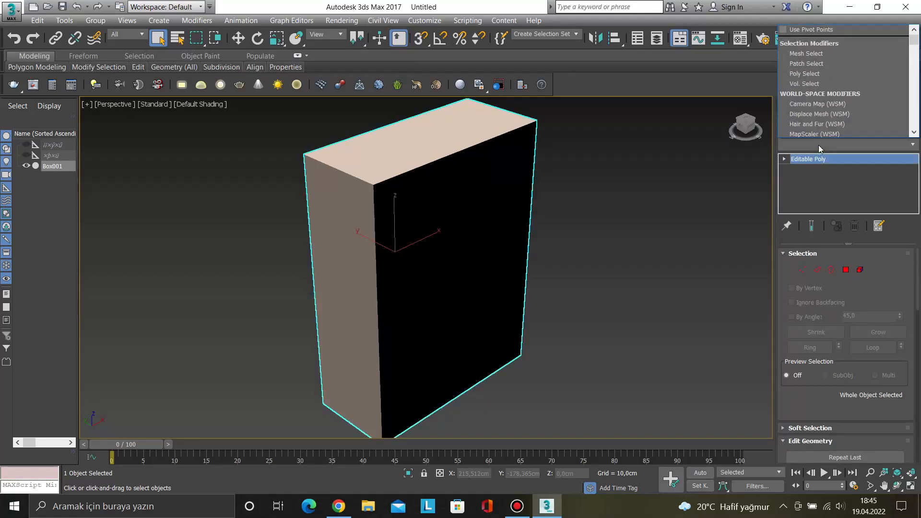
scroll(824, 135, "down", 10)
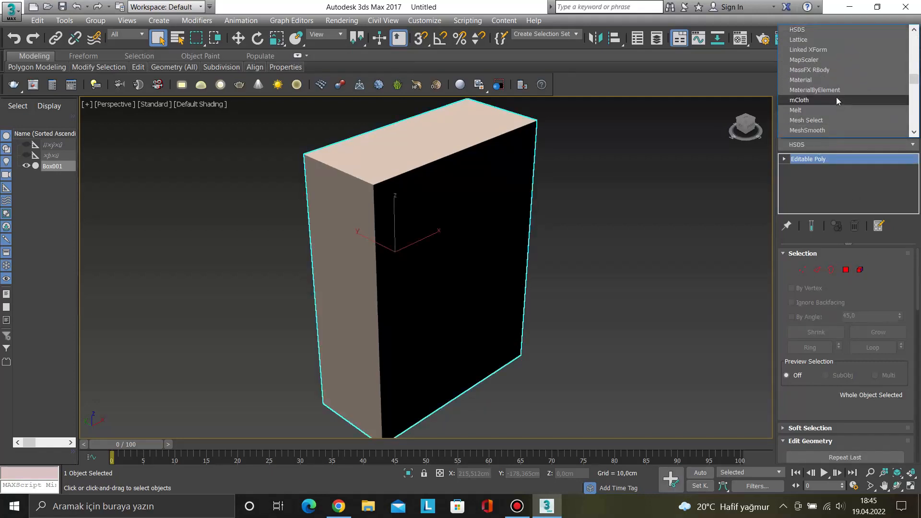
scroll(835, 99, "down", 1)
left_click(842, 187)
left_click(830, 145)
type("sh")
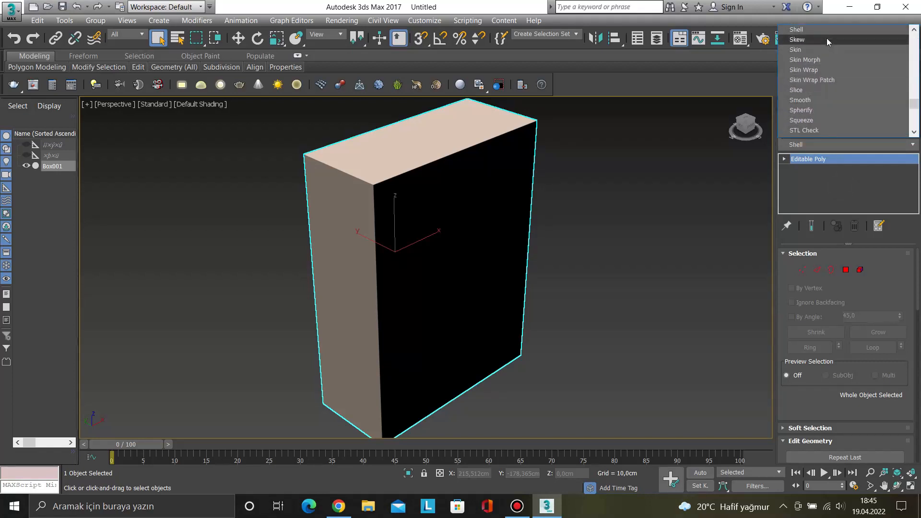
left_click(823, 31)
middle_click_drag(644, 203, 673, 209, "alt")
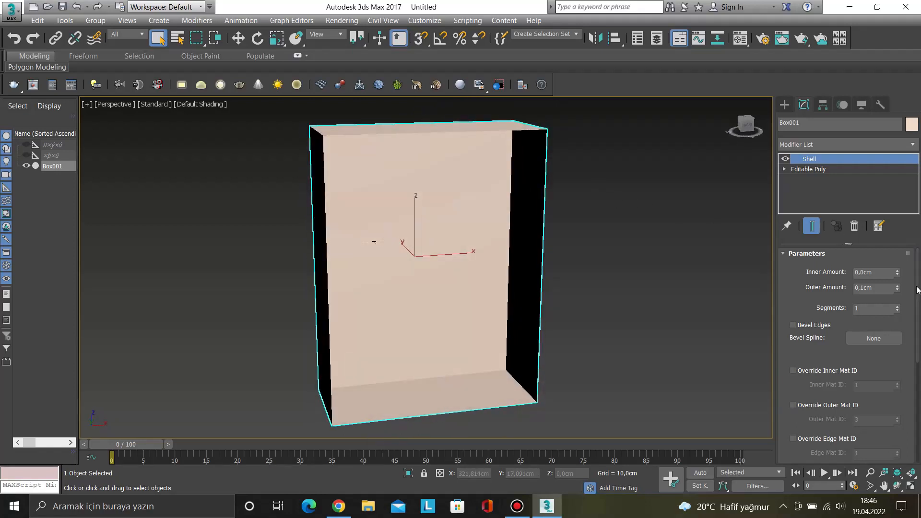
key("Return")
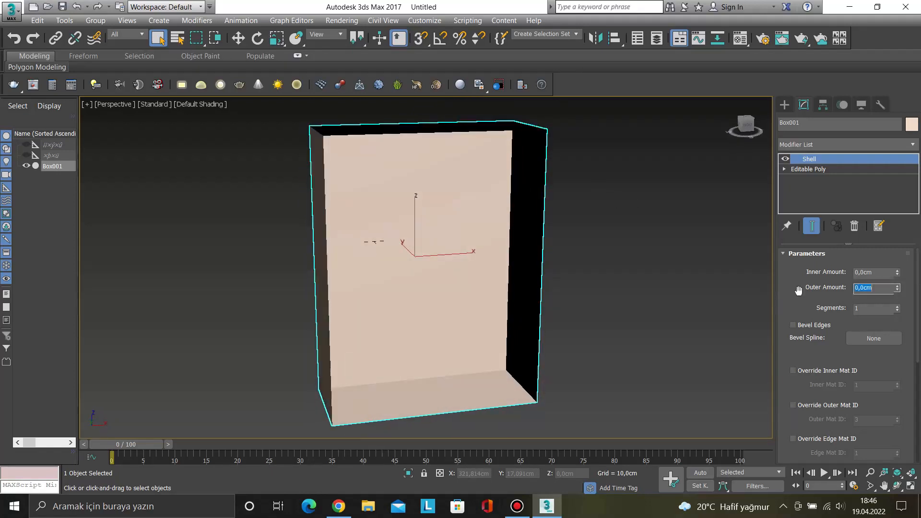
left_click(878, 272)
key("Return")
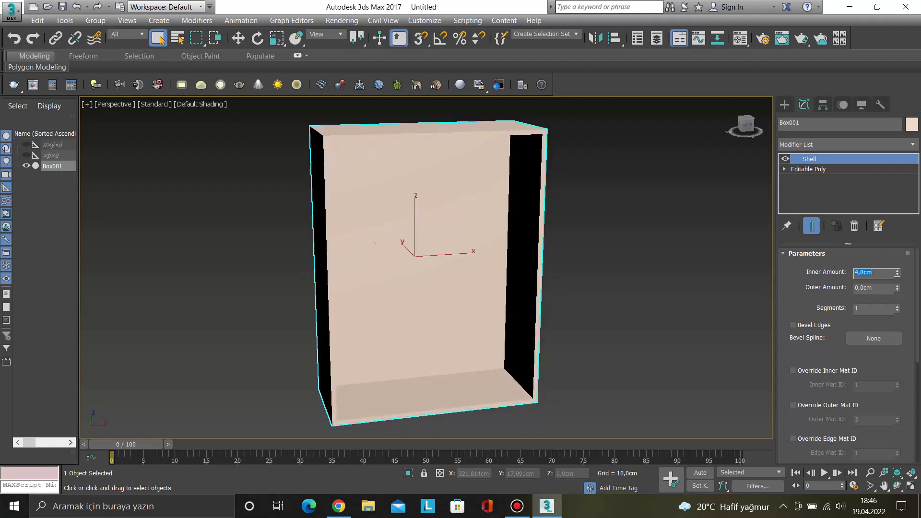
left_click(697, 259)
Display edged faces in the perspective view and change the cabinet's object color to blue.
left_click(204, 102)
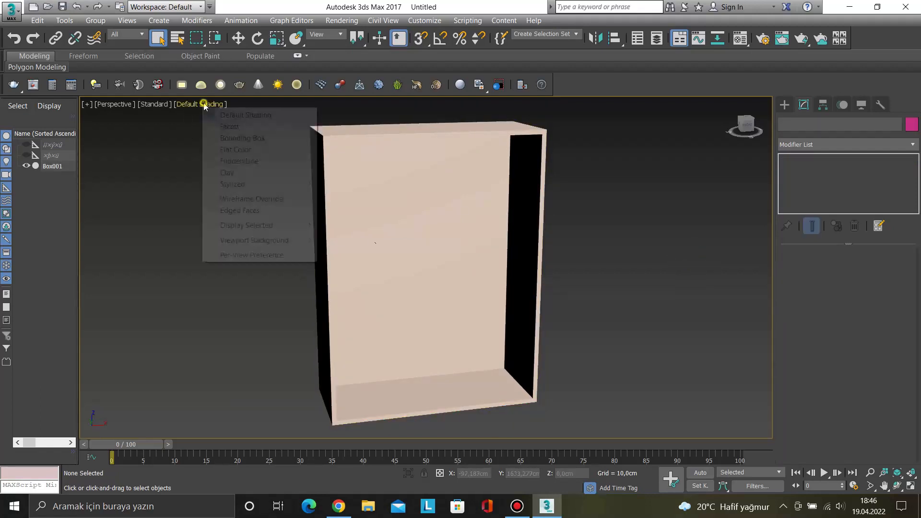
left_click(253, 210)
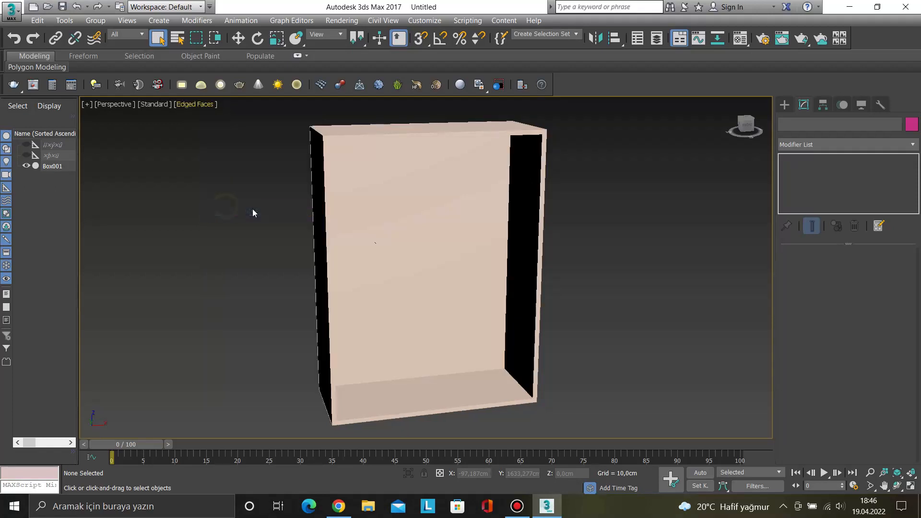
left_click(360, 160)
left_click(911, 126)
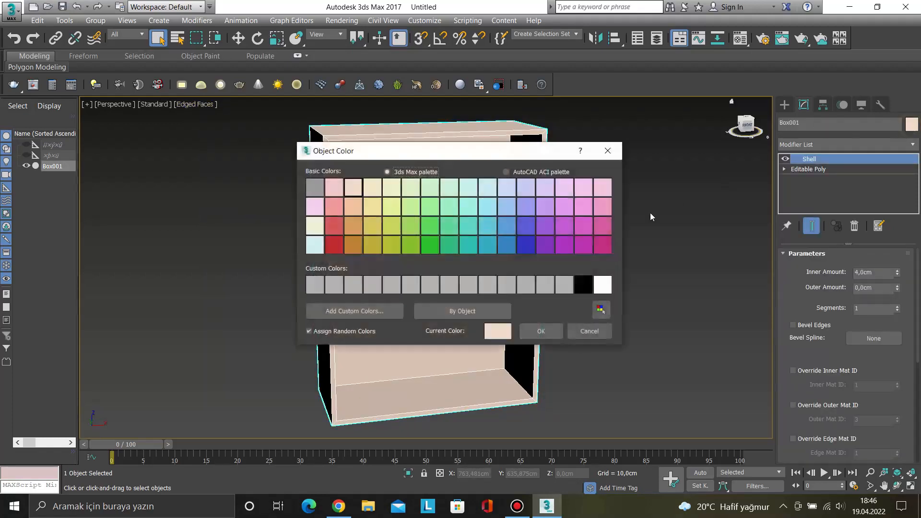
left_click(507, 226)
left_click(541, 330)
left_click(647, 323)
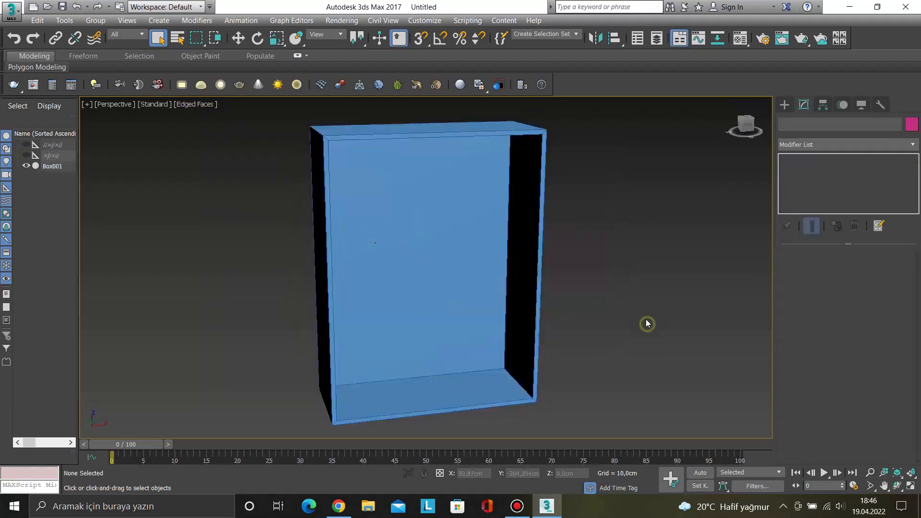
With 3D snapping on, draw a flat box about 174 by 51 cm in the front view from the cabinet's inner upper-left corner.
left_click(444, 178)
middle_click_drag(444, 178, 413, 187, "alt")
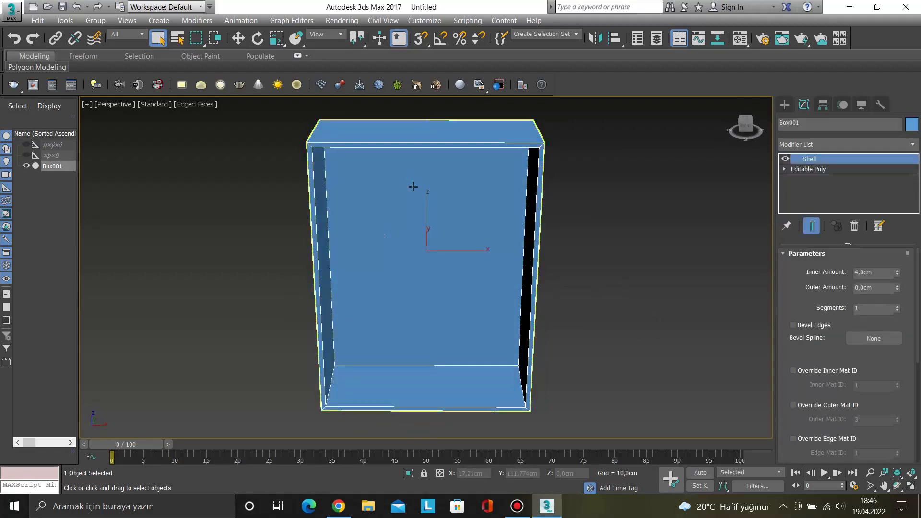
key("f")
key("z")
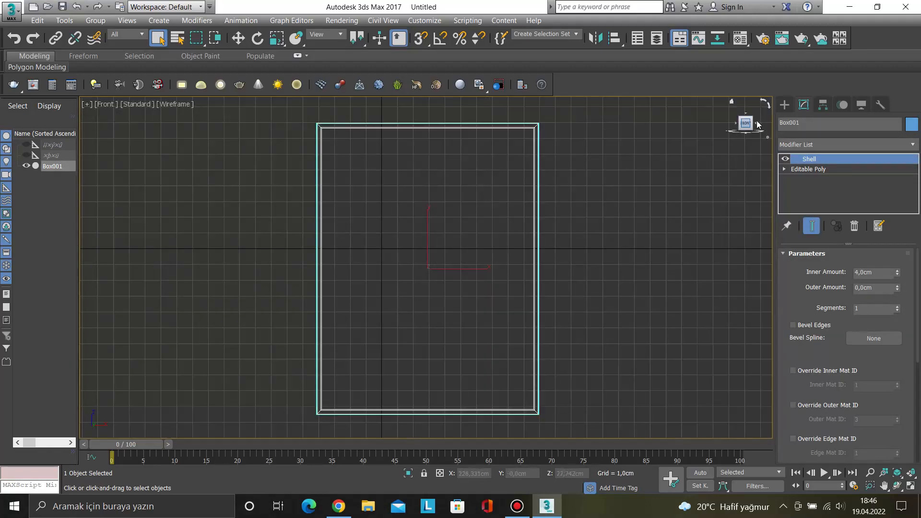
left_click(785, 105)
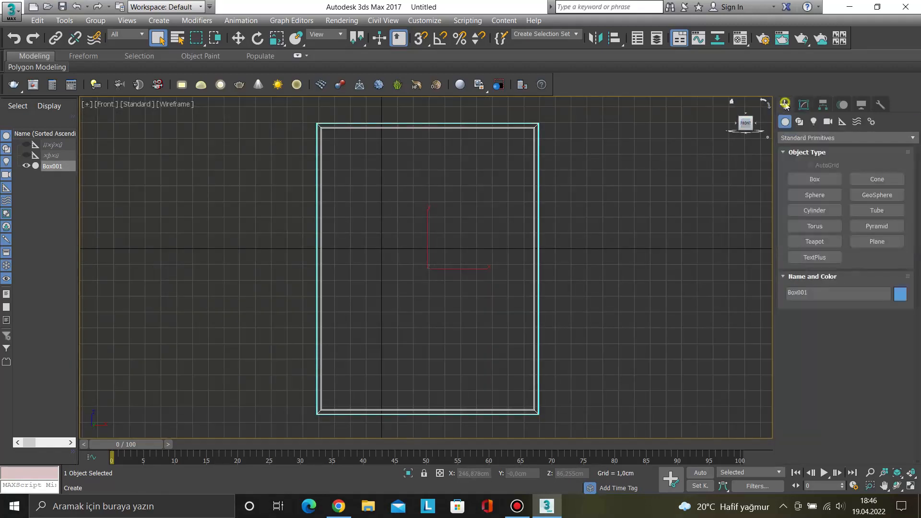
left_click(815, 179)
left_click(420, 38)
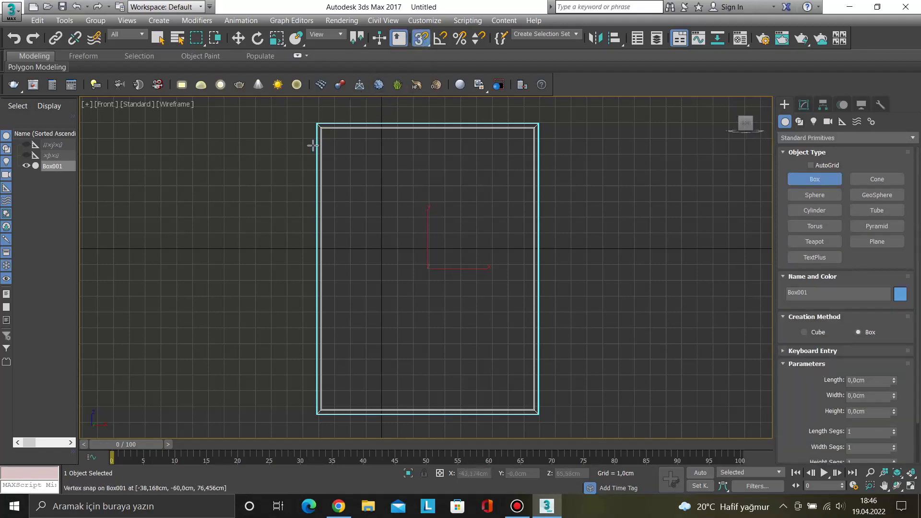
scroll(320, 137, "up", 4)
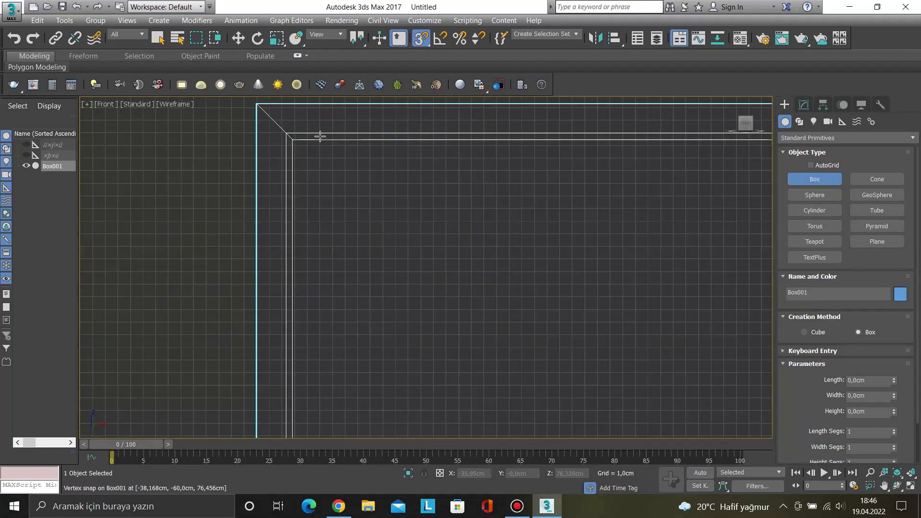
scroll(320, 136, "down", 4)
middle_click_drag(315, 142, 304, 144, "alt")
key("f")
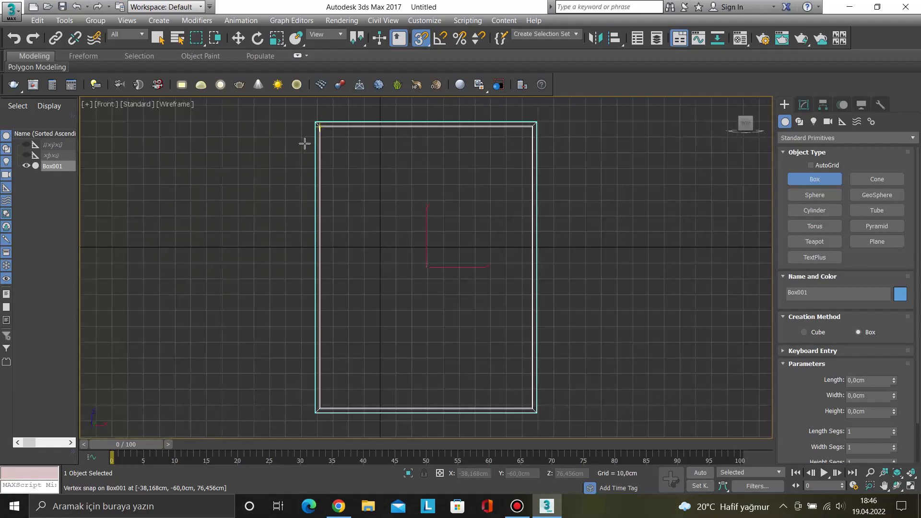
scroll(314, 128, "up", 6)
left_click_drag(349, 108, 499, 434)
scroll(420, 254, "down", 2)
scroll(426, 266, "down", 3)
middle_click_drag(500, 434, 446, 325)
scroll(446, 324, "down", 3)
left_click_drag(447, 325, 450, 350)
middle_click_drag(449, 350, 426, 258)
left_click_drag(426, 258, 449, 379)
middle_click_drag(449, 379, 437, 353)
left_click_drag(438, 354, 445, 379)
left_click(445, 379)
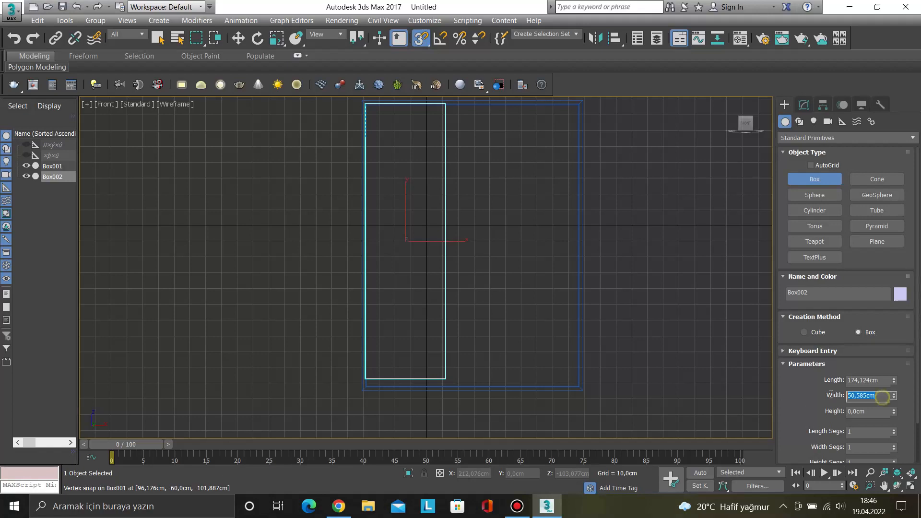
Set the new panel's width to 35 cm and its height to 2 cm.
type("35")
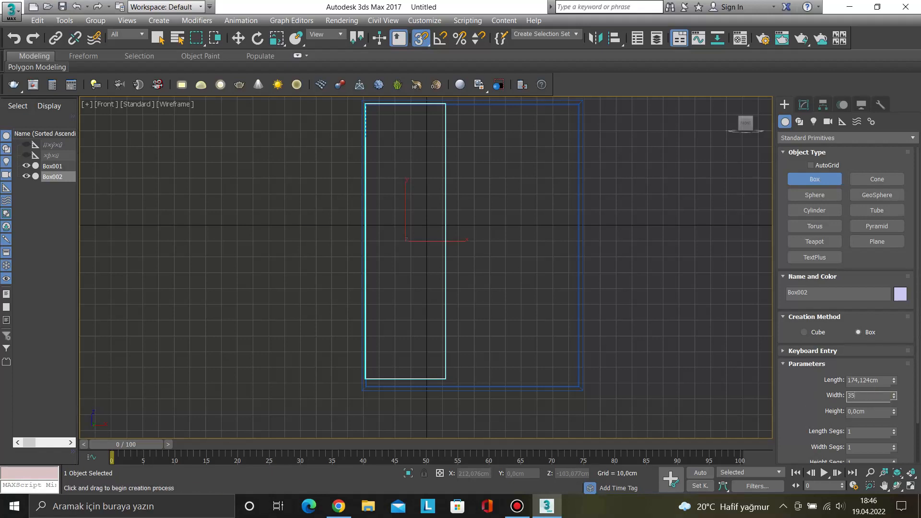
key("Return")
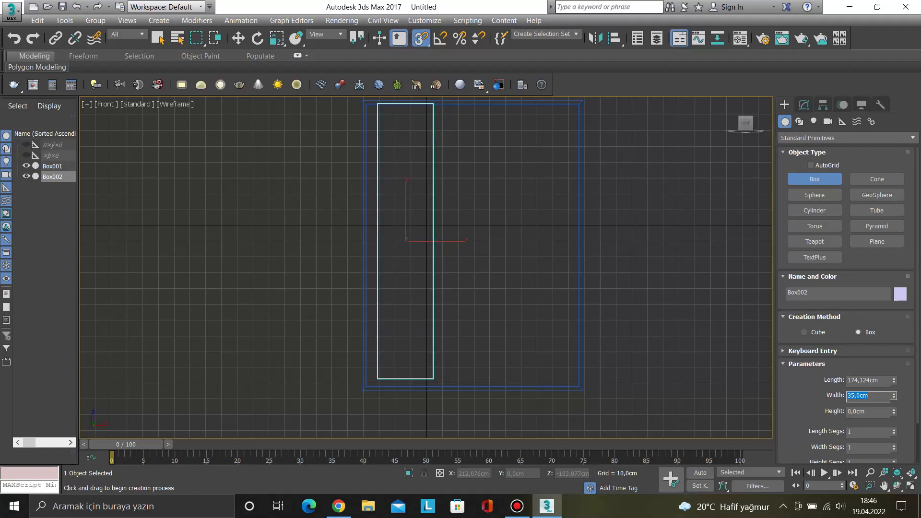
left_click(875, 414)
left_click(803, 105)
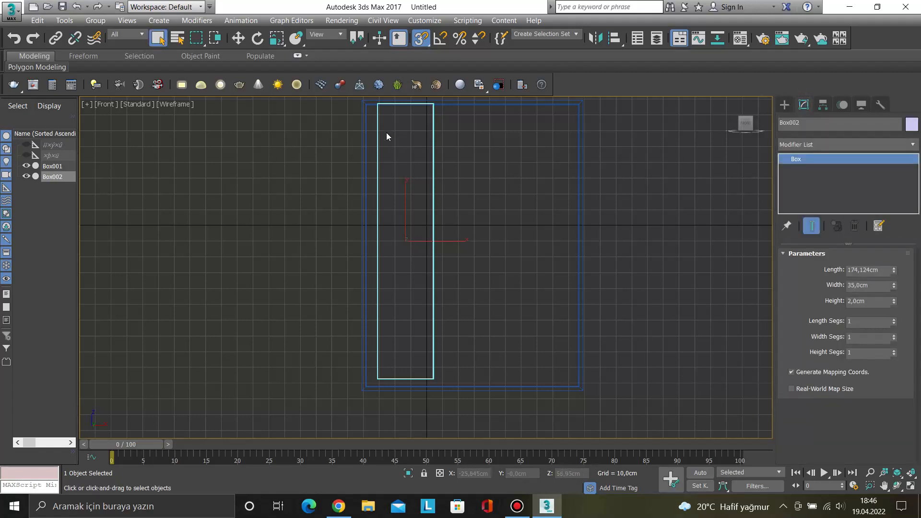
Move the panel forward out of the cabinet to its open front, with snapping turned off.
key("p")
scroll(379, 158, "up", 4)
middle_click_drag(373, 153, 386, 188)
key("w")
left_click_drag(433, 240, 336, 307)
right_click(323, 302)
key("s")
left_click_drag(443, 250, 303, 324)
middle_click_drag(335, 229, 417, 303)
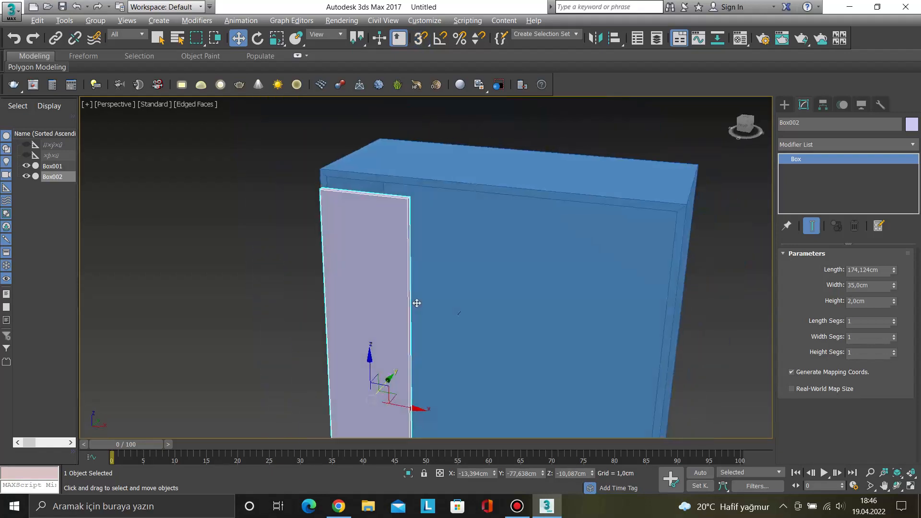
Turn snapping on and snap the panel's upper-left corner to the cabinet opening's inner upper-left front corner.
scroll(312, 191, "up", 5)
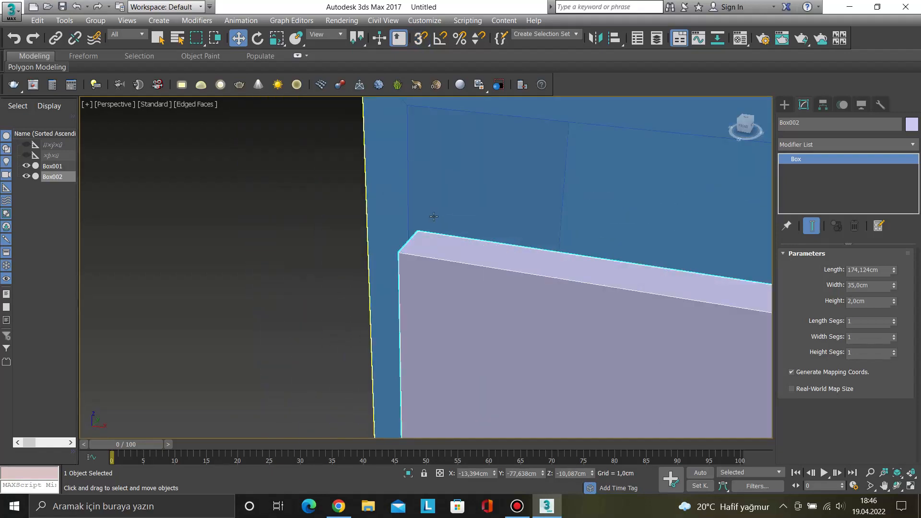
key("s")
scroll(433, 217, "down", 3)
left_click_drag(364, 300, 376, 200)
left_click(283, 230)
left_click(428, 271)
Add an Edit Poly modifier to the 35 cm wide panel.
key("f")
scroll(448, 366, "up", 5)
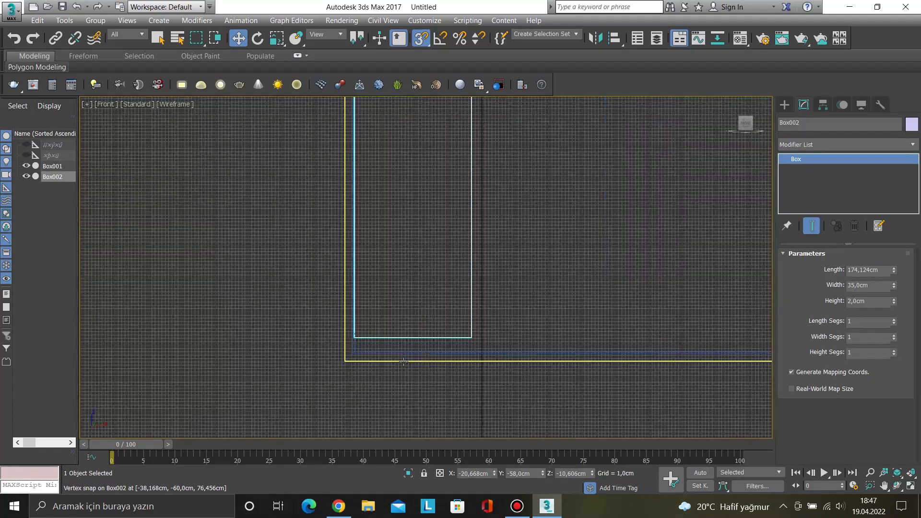
scroll(391, 340, "up", 3)
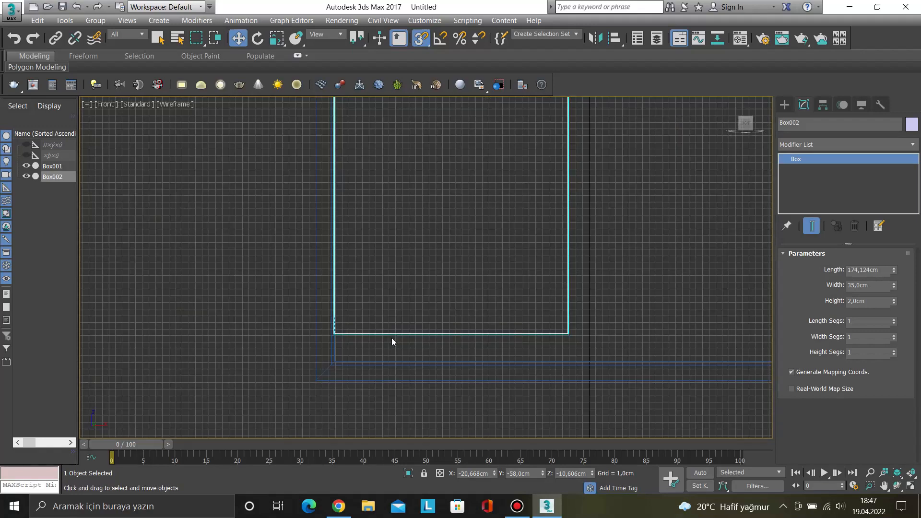
left_click(817, 145)
key("e")
left_click(811, 49)
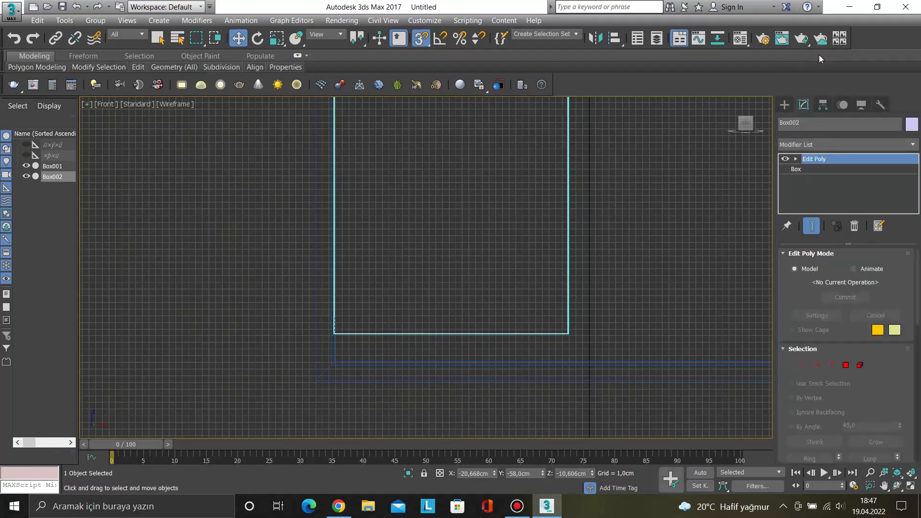
Snap the front panel's bottom vertices down to the lower inner edge of the cabinet opening so it spans the full height.
left_click(802, 365)
left_click_drag(647, 370, 272, 307)
key("p")
key("F3")
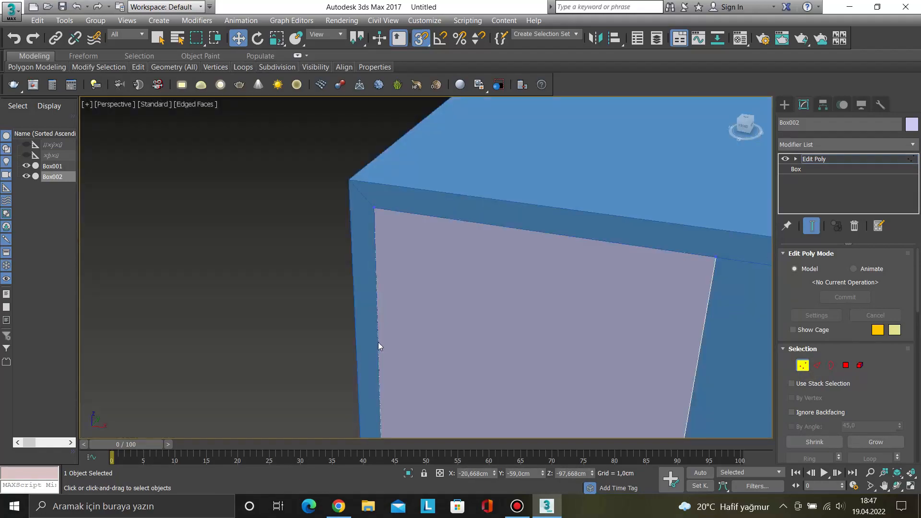
key("z")
middle_click_drag(442, 356, 482, 345, "alt")
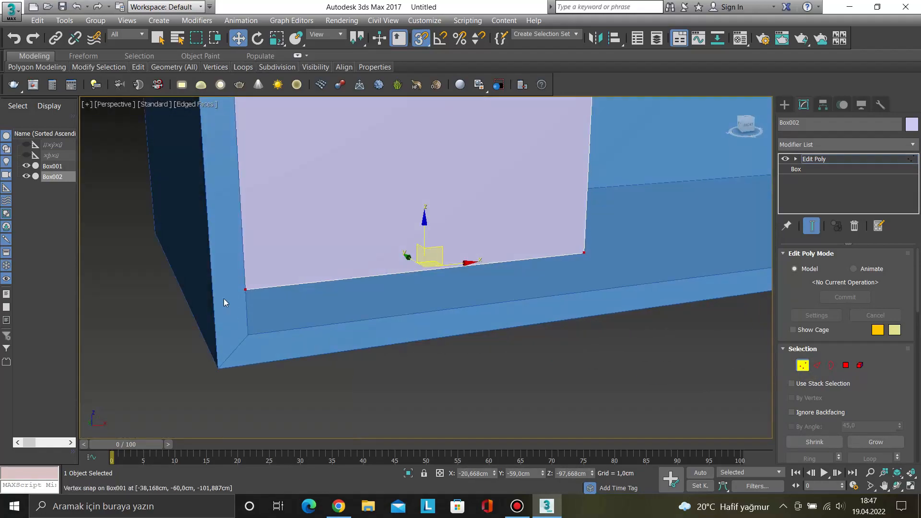
scroll(224, 298, "up", 2)
left_click_drag(257, 285, 259, 354)
left_click(143, 373)
key("s")
scroll(171, 272, "down", 5)
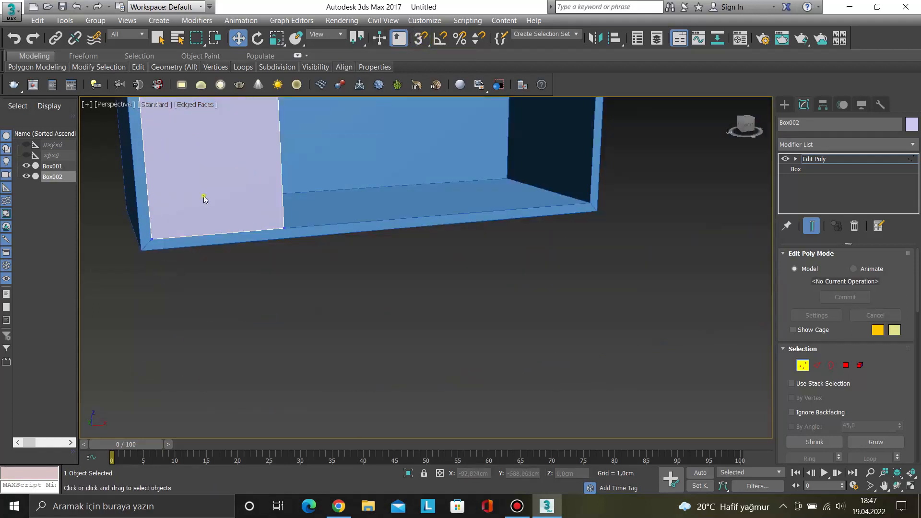
key("q")
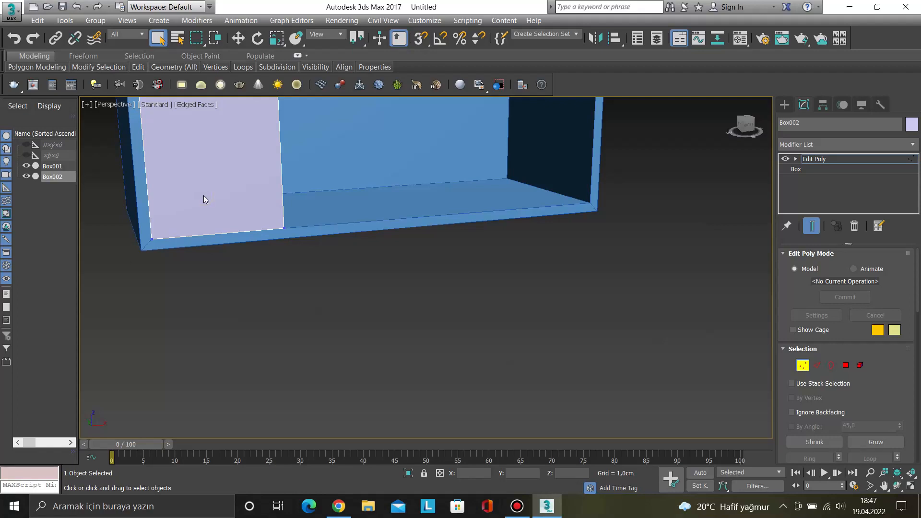
left_click(803, 366)
Rotate a single copy of the front panel 90 degrees about the vertical axis, using angle snap.
scroll(273, 165, "down", 3)
middle_click_drag(274, 166, 335, 354, "alt")
key("f")
scroll(514, 340, "down", 5)
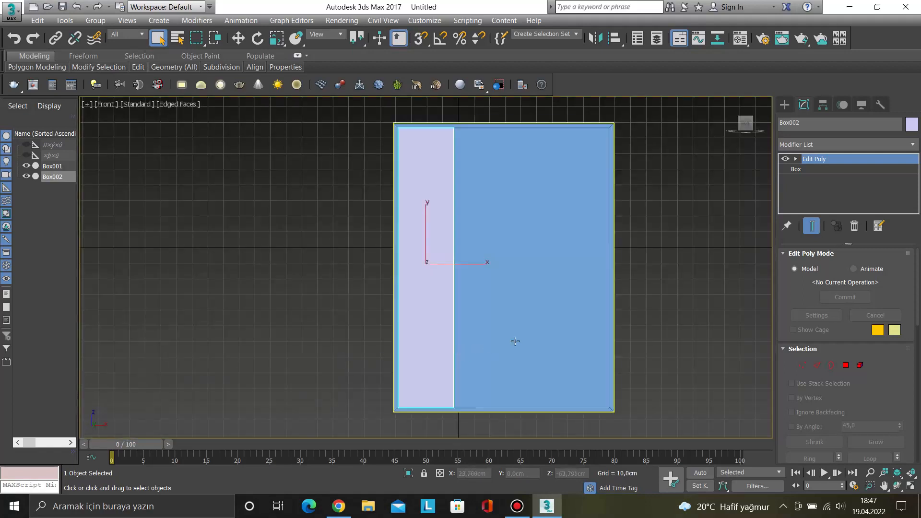
left_click(687, 303)
left_click(422, 185)
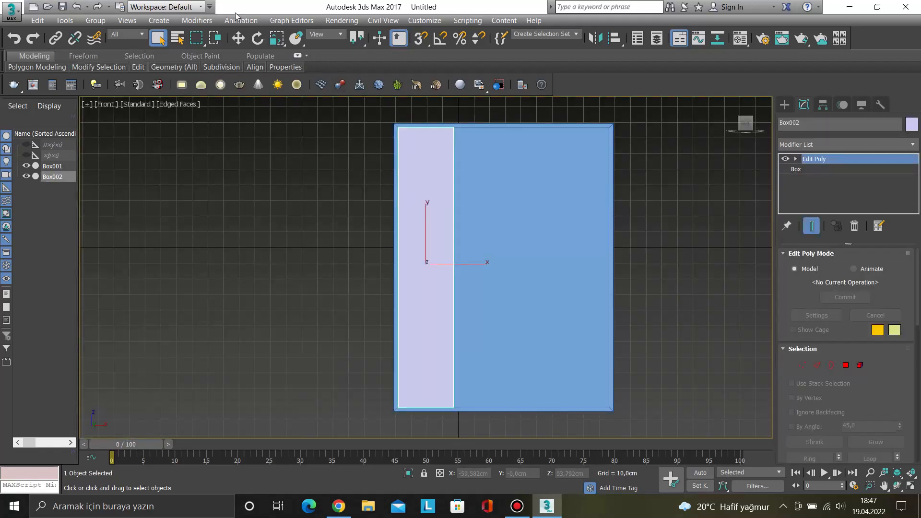
left_click(258, 38)
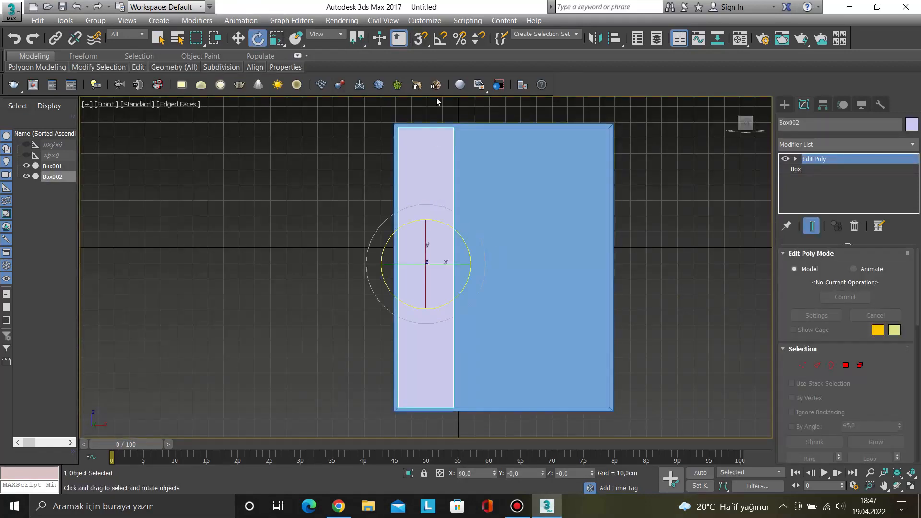
left_click(439, 39)
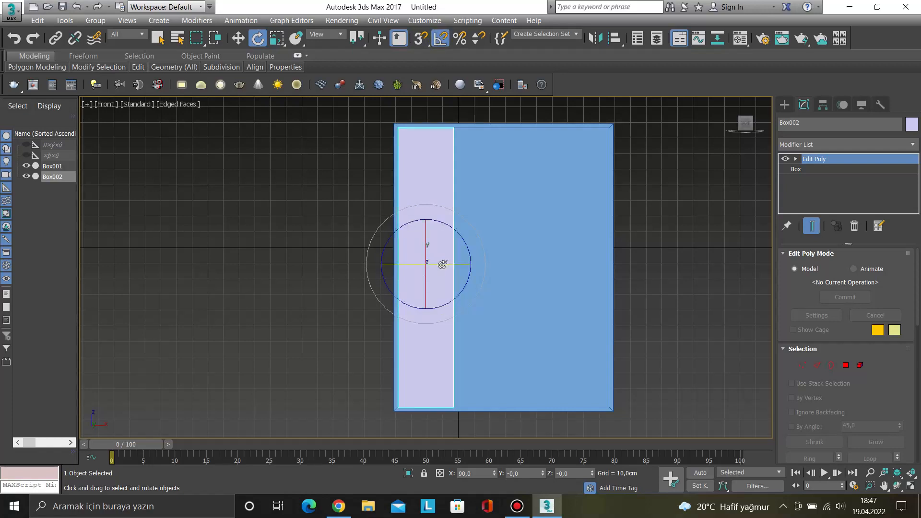
mouse_move(442, 264)
left_mouse_down()
mouse_move(392, 272)
mouse_move(398, 275)
left_mouse_up()
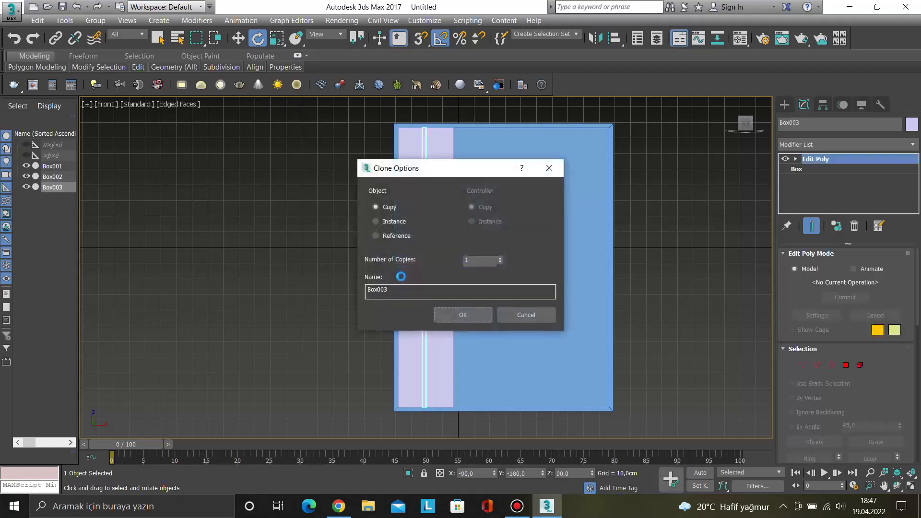
left_click(463, 315)
Move the rotated copy to the right and snap its upper front corner to the front panel's upper-right front corner.
key("w")
left_click_drag(462, 267, 512, 267)
middle_click_drag(509, 268, 484, 277, "alt")
middle_click_drag(484, 152, 476, 155, "alt")
scroll(476, 154, "up", 5)
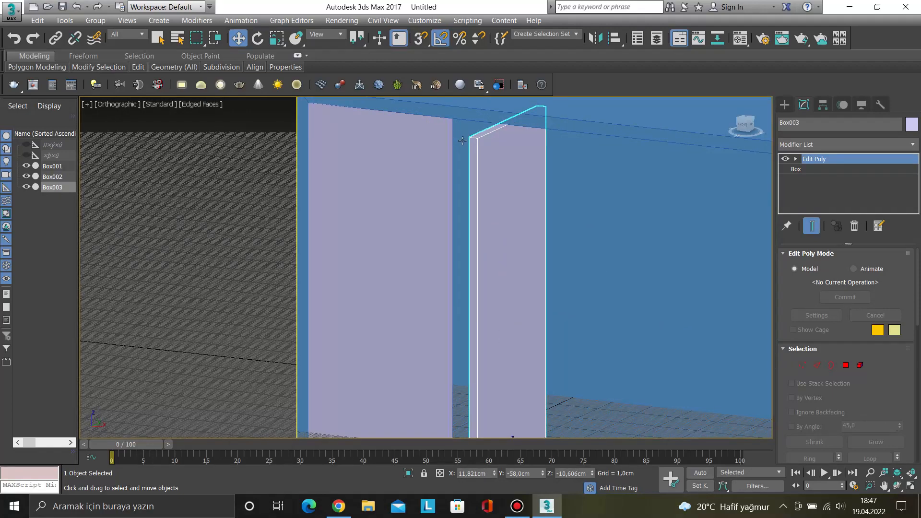
key("s")
left_click_drag(469, 137, 448, 131)
scroll(448, 177, "down", 3)
middle_click_drag(456, 185, 413, 135, "alt")
scroll(413, 129, "up", 5)
middle_click_drag(414, 104, 427, 174)
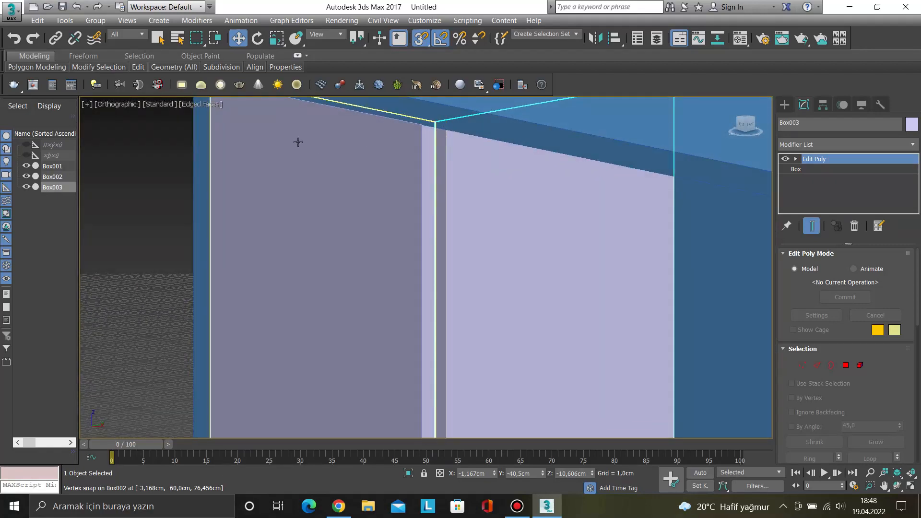
Show the model in wireframe and snap the rotated divider flush against the front panel's right edge.
left_click(205, 104)
left_click(251, 199)
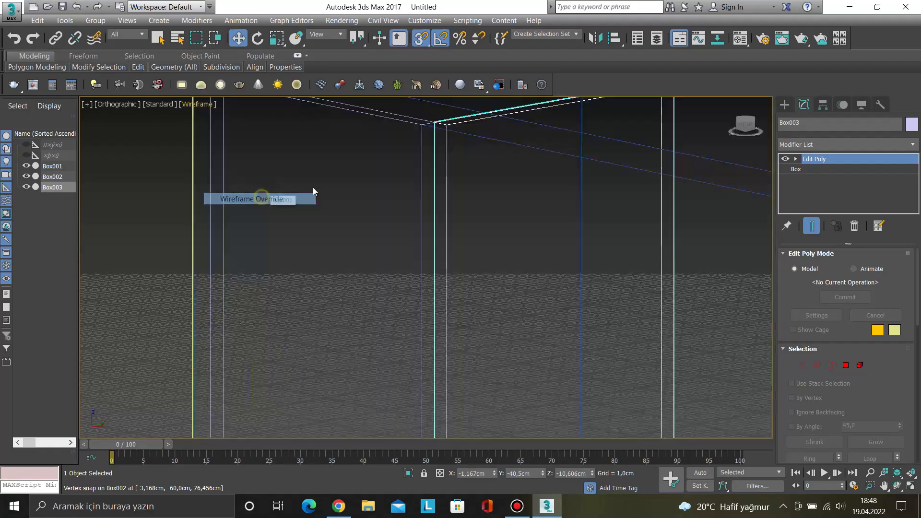
left_click_drag(437, 125, 422, 124)
left_click(175, 202)
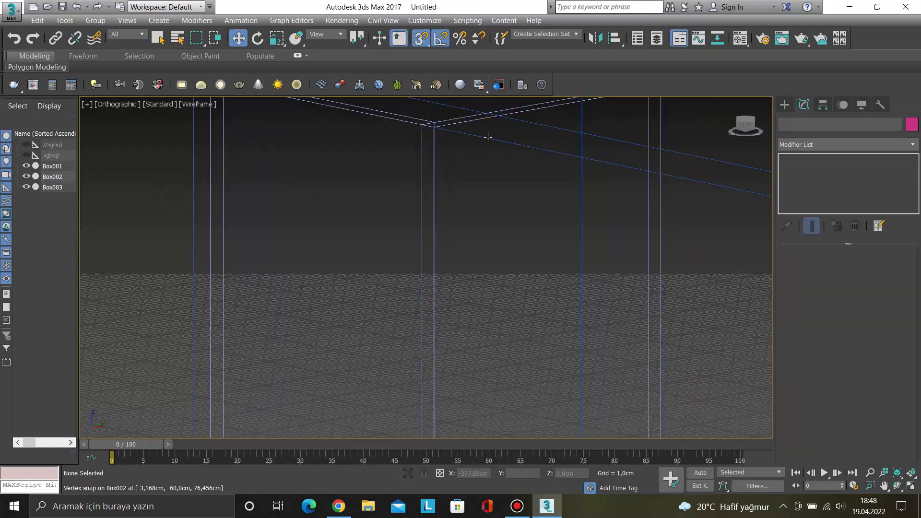
Move the divider's rear vertices back to the cabinet's inner back wall, working from the Top view.
left_click(463, 121)
key("t")
key("z")
key("1")
scroll(461, 156, "down", 5)
middle_click_drag(462, 203, 469, 281)
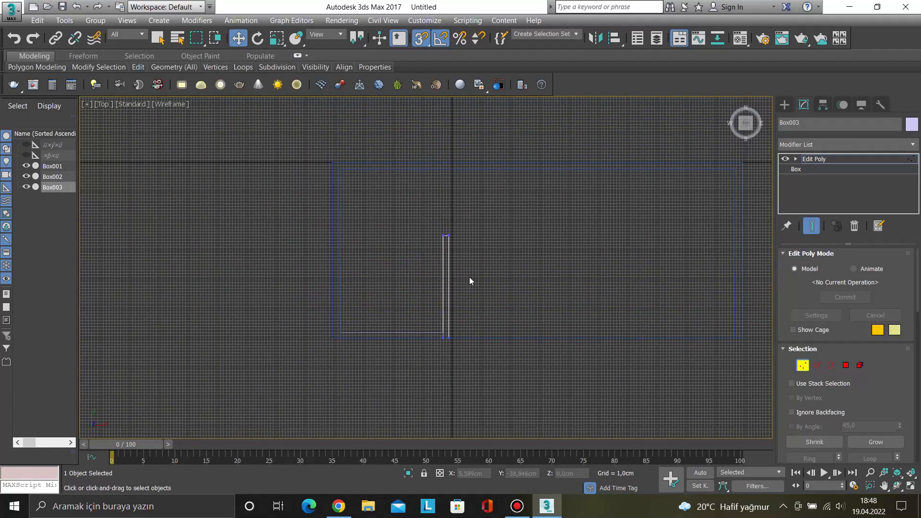
left_click_drag(456, 239, 436, 227)
left_click_drag(448, 192, 446, 135)
scroll(441, 165, "up", 3)
scroll(455, 157, "up", 3)
left_click_drag(455, 189, 452, 143)
scroll(431, 251, "down", 6)
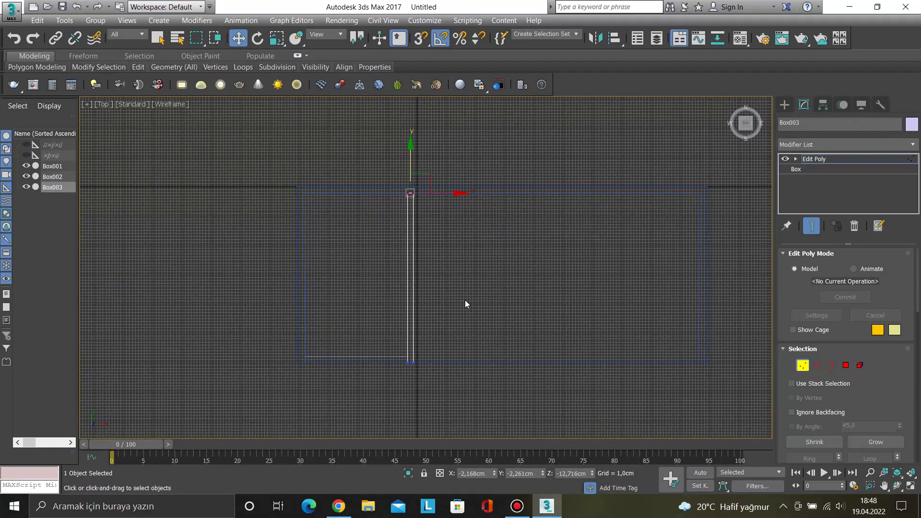
key("1")
Mirror the front panel and divider together as copies about the X axis, and move the copies toward the cabinet's right side.
left_click(399, 388)
left_click(411, 343)
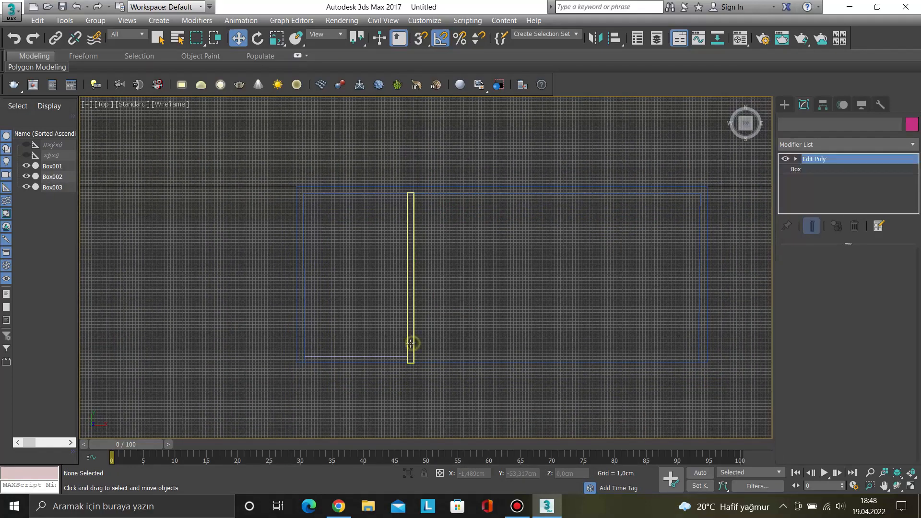
left_click(388, 356, "ctrl")
middle_click_drag(431, 359, 409, 344)
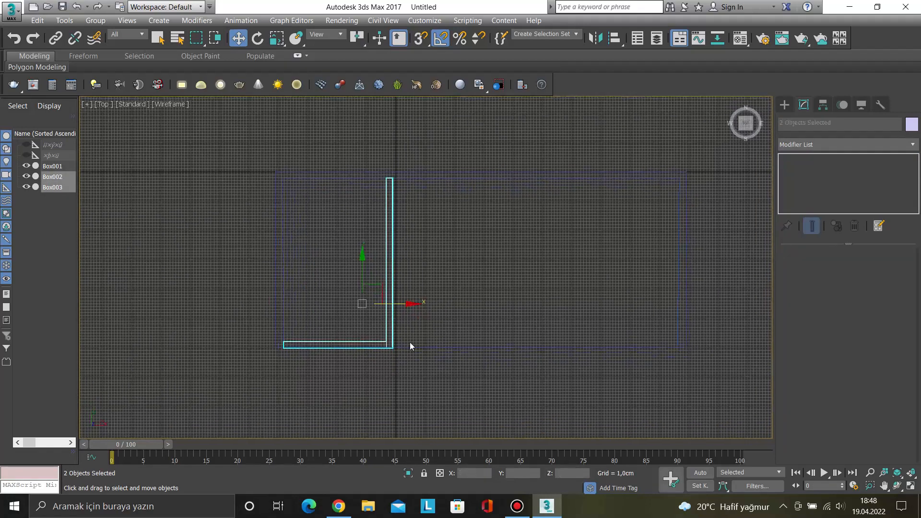
left_click(595, 37)
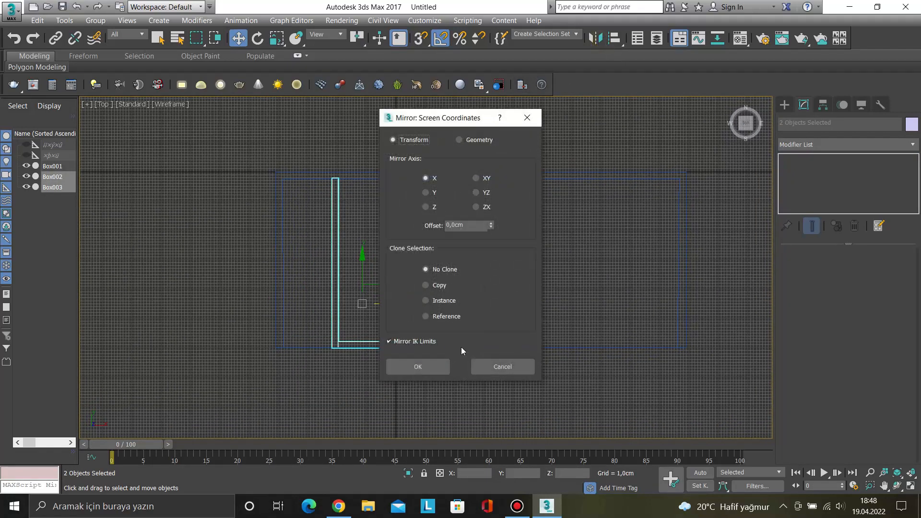
left_click(436, 285)
left_click(423, 367)
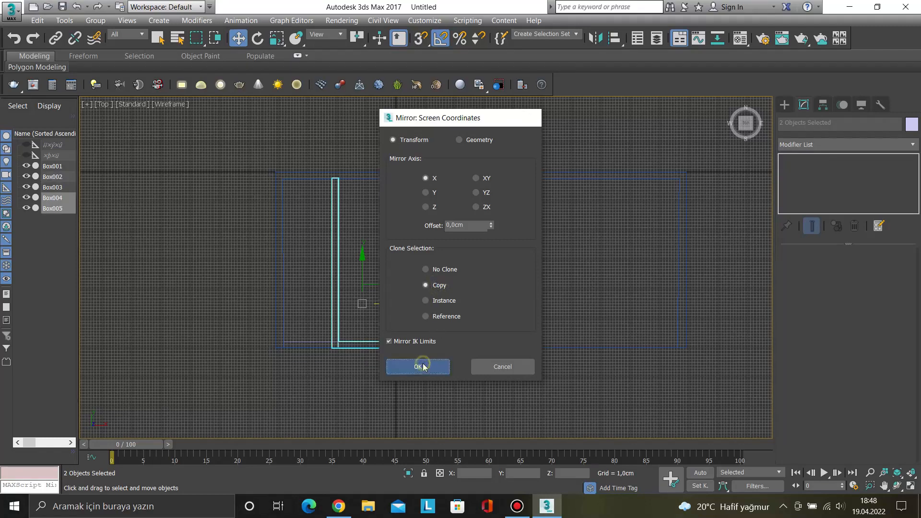
left_click_drag(407, 304, 627, 303)
Snap the mirrored panel and divider by their outer front corner to the cabinet opening's upper-right front corner.
middle_click_drag(661, 377, 517, 381)
middle_click_drag(517, 381, 548, 380, "alt")
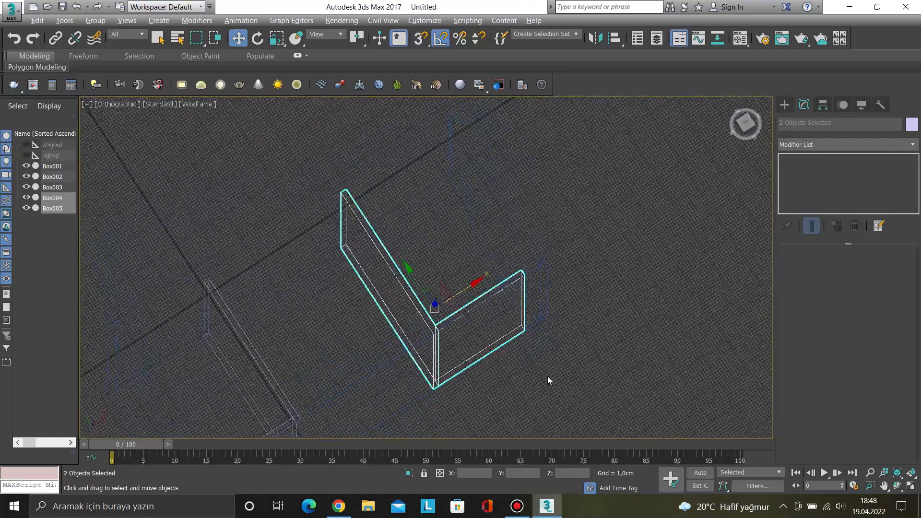
scroll(526, 261, "up", 5)
middle_click_drag(531, 286, 500, 183, "alt")
key("s")
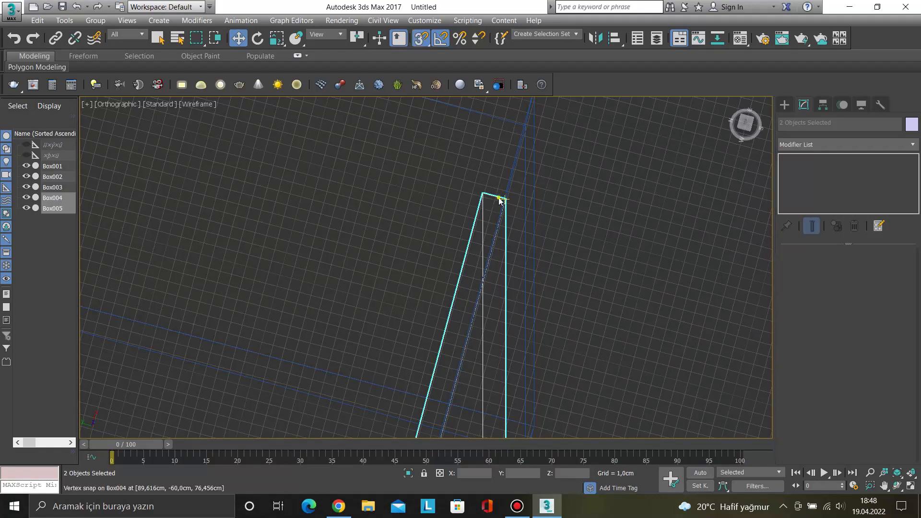
left_click(495, 207)
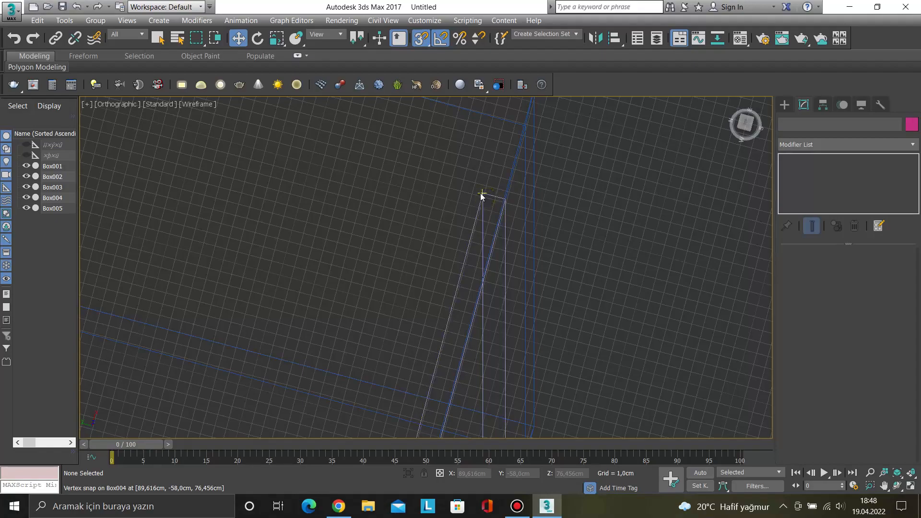
left_click(483, 195)
middle_click_drag(483, 195, 396, 302, "alt")
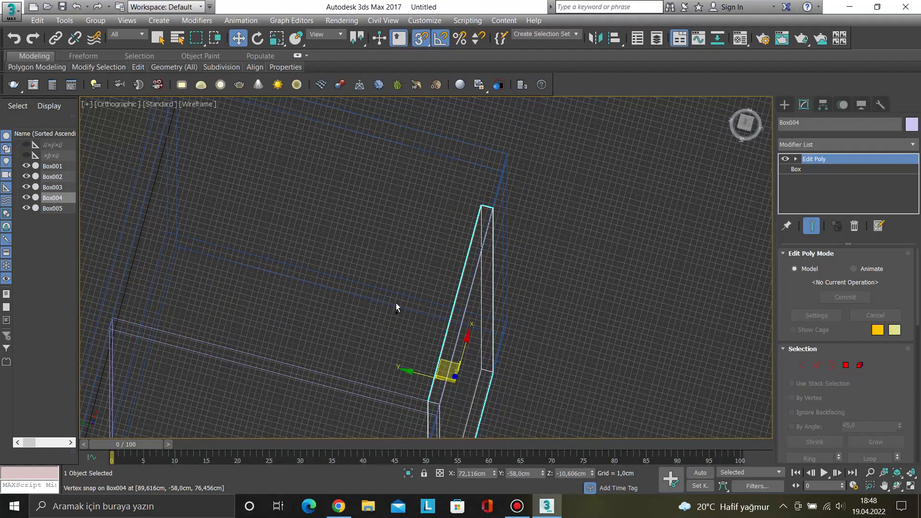
scroll(386, 296, "down", 2)
left_click(336, 331, "ctrl")
middle_click_drag(336, 331, 405, 309, "alt")
scroll(406, 309, "up", 2)
scroll(404, 186, "up", 3)
scroll(420, 181, "up", 1)
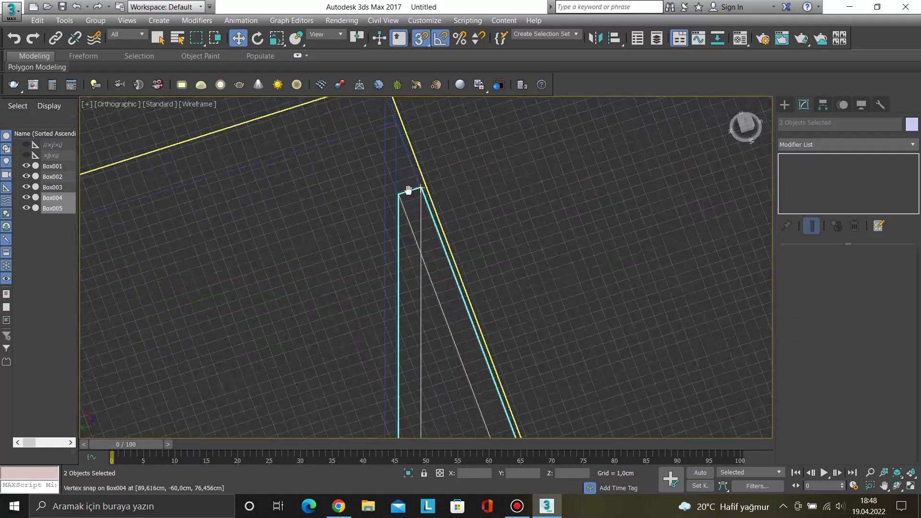
middle_click_drag(419, 181, 412, 249)
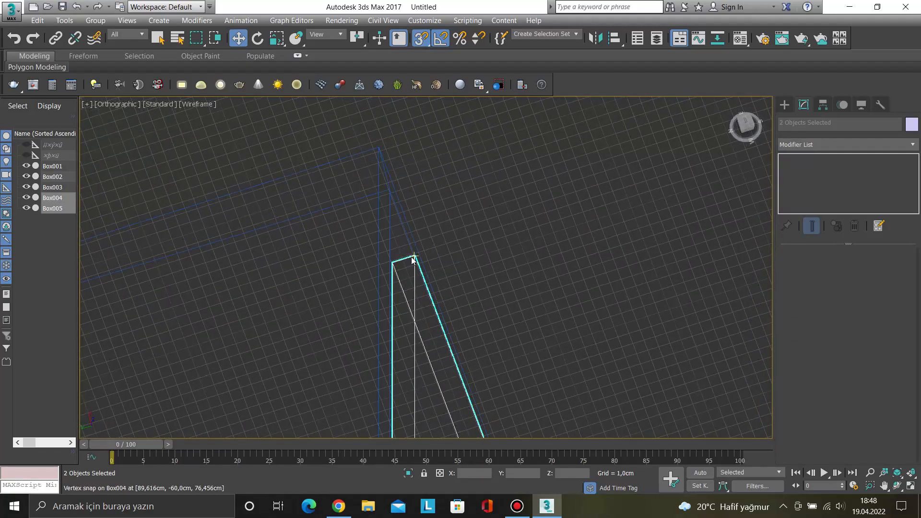
left_click_drag(414, 255, 389, 191)
Switch the viewport to Default Shading and inspect how the mirrored panel and divider fit in the cabinet.
scroll(407, 256, "down", 3)
middle_click_drag(407, 256, 320, 235, "alt")
left_click(196, 104)
left_click(278, 114)
scroll(397, 178, "up", 6)
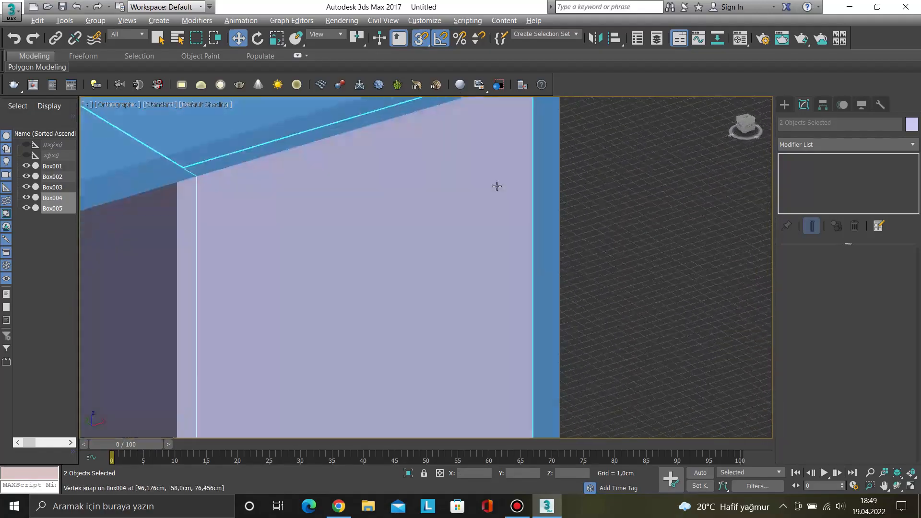
scroll(497, 186, "down", 6)
middle_click_drag(493, 233, 468, 236, "alt")
Delete the mirrored front panel on the cabinet's right side, keeping its divider.
key("f")
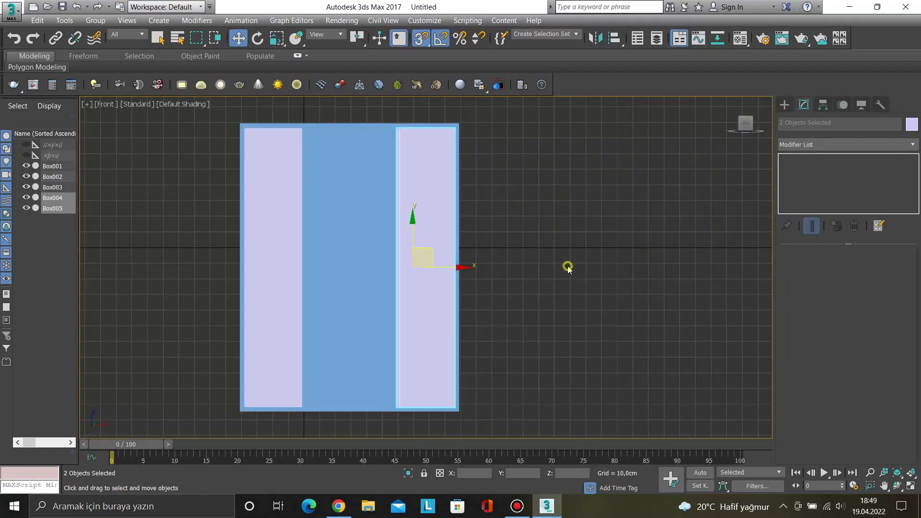
left_click(444, 212)
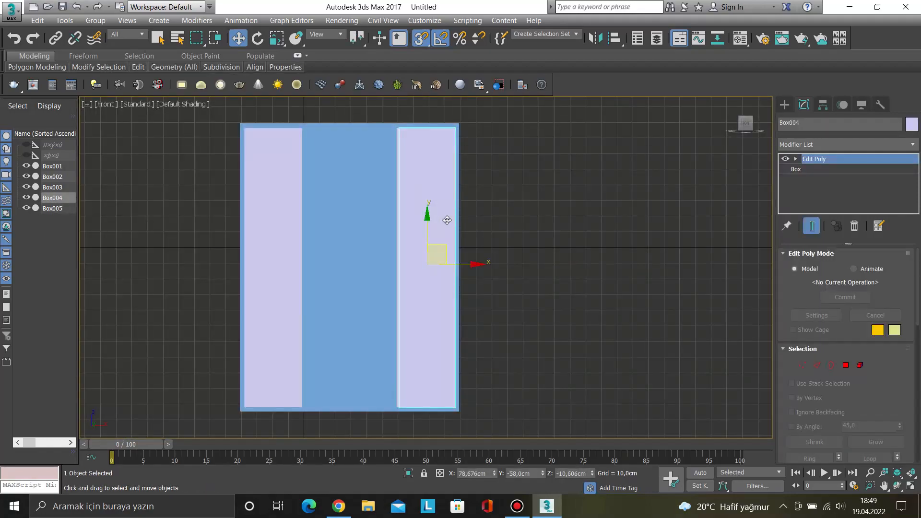
key("Delete")
Move the left front panel about 75 cm along X, out beyond the cabinet's left side, with 3D snapping turned off.
scroll(298, 200, "up", 2)
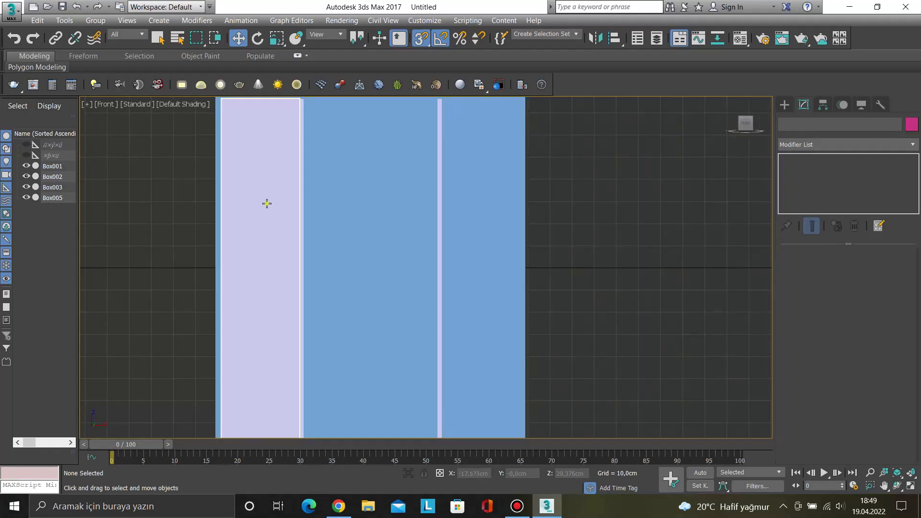
left_click(267, 204)
scroll(267, 203, "down", 2)
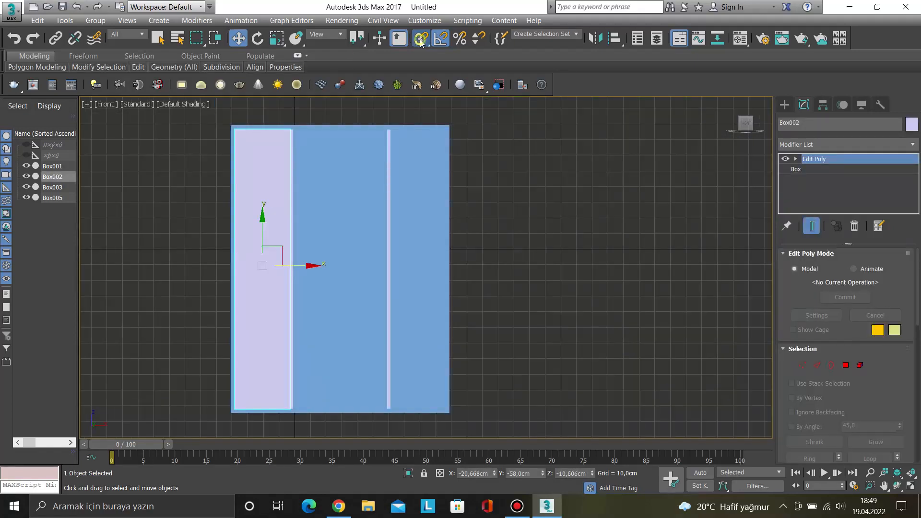
left_click_drag(308, 264, 194, 265)
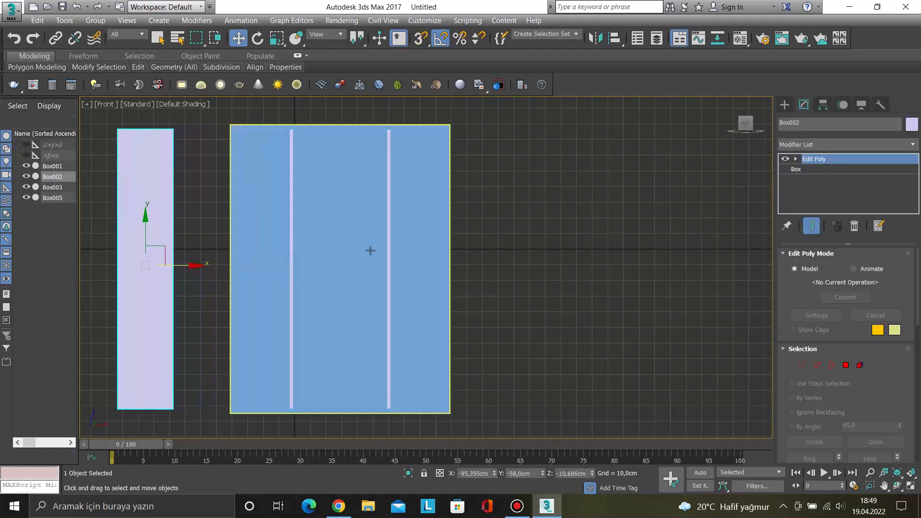
left_click(542, 265)
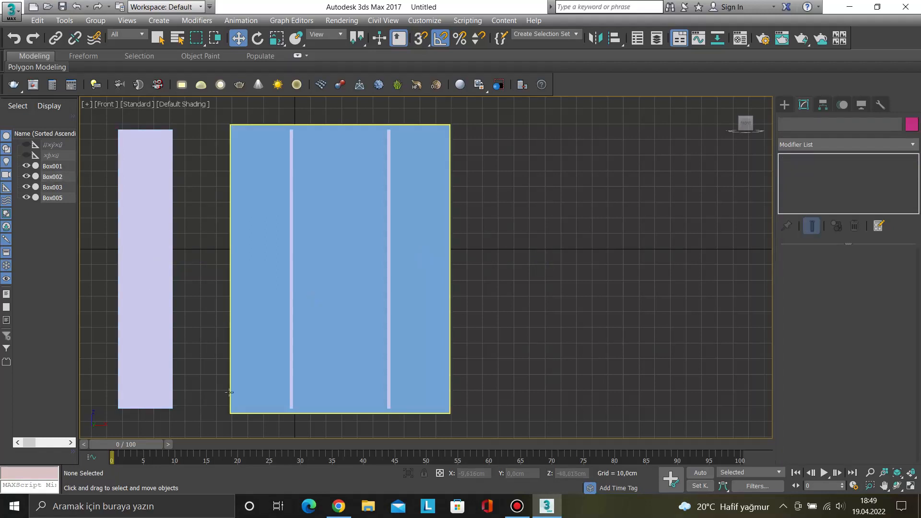
left_click(273, 216)
Display edged faces in the Front view and select the right-hand vertical divider.
left_click(186, 104)
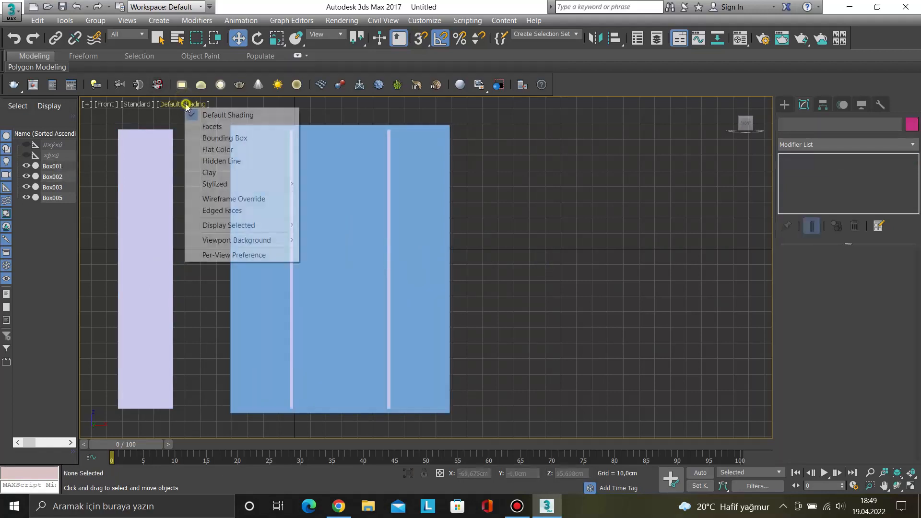
left_click(223, 209)
left_click(527, 232)
left_click(292, 216)
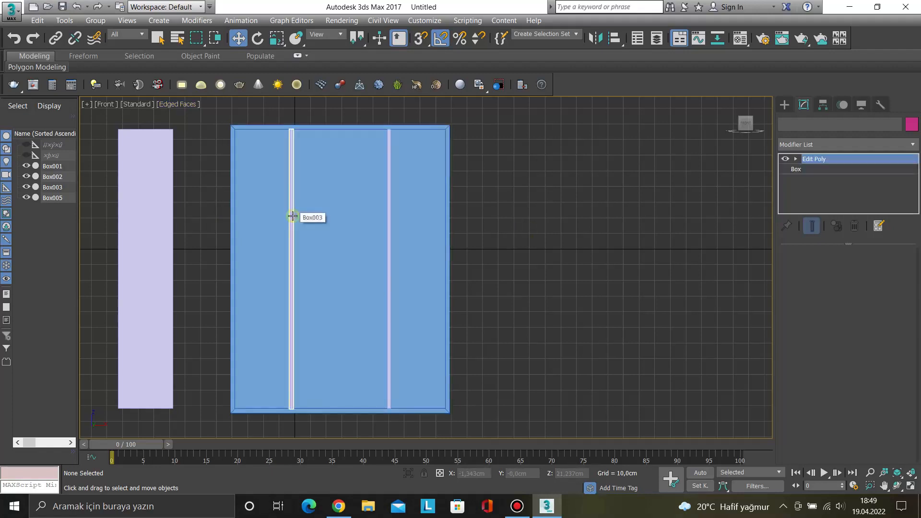
left_click(391, 204)
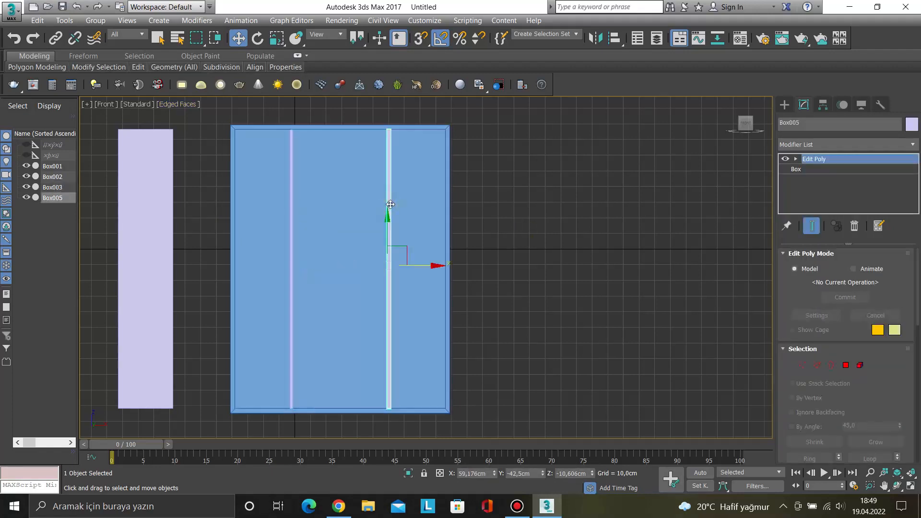
Make a copy of the left-hand vertical divider rotated 90 degrees in the Front view to form a horizontal shelf.
left_click(289, 205)
key("e")
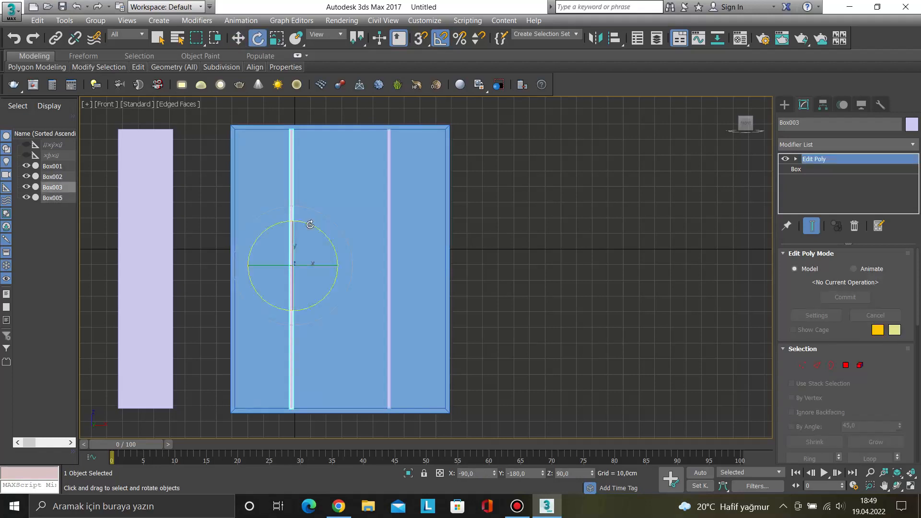
left_click_drag(308, 223, 270, 208)
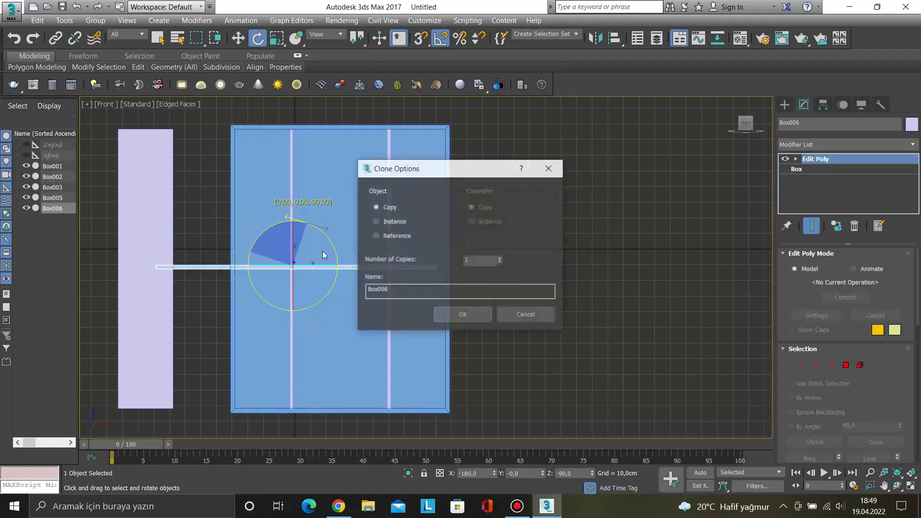
left_click(456, 313)
Shorten the horizontal shelf by moving its end vertices in to the left-hand divider and the cabinet's left inner wall.
middle_click_drag(558, 294, 615, 296)
key("1")
left_click(493, 267)
key("w")
left_click_drag(531, 272, 377, 273)
left_click(214, 267)
scroll(214, 267, "up", 4)
left_click_drag(256, 272, 479, 266)
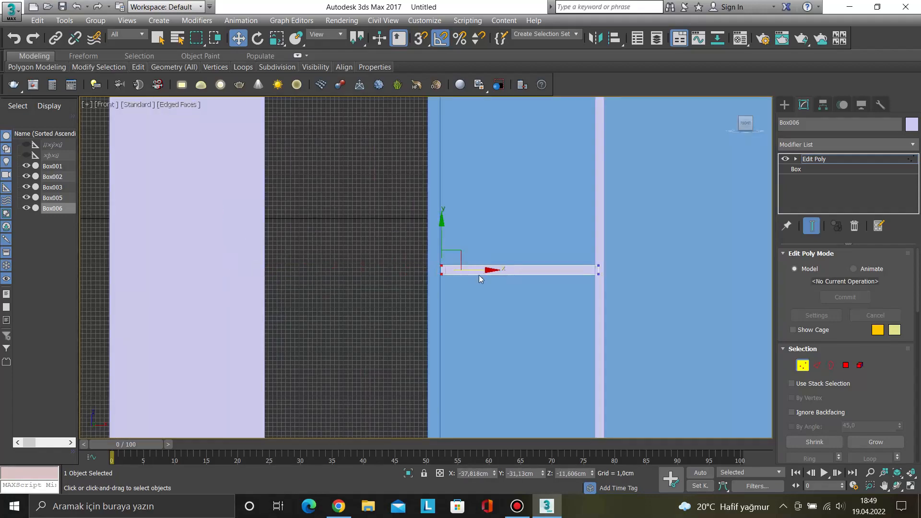
Fine-tune the shelf's end vertices along X so it fits closely between the cabinet's left wall and the divider.
scroll(546, 272, "up", 4)
scroll(298, 274, "up", 2)
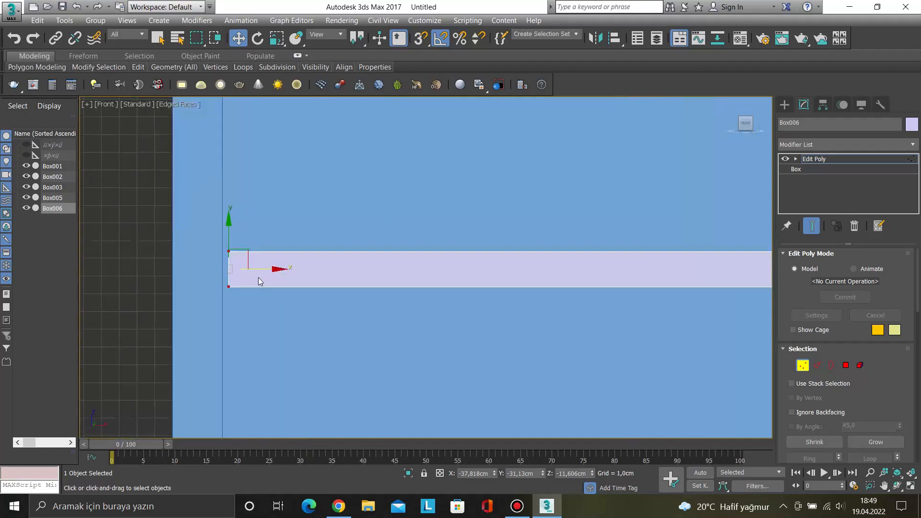
left_click_drag(261, 270, 253, 269)
middle_click_drag(545, 330, 327, 337)
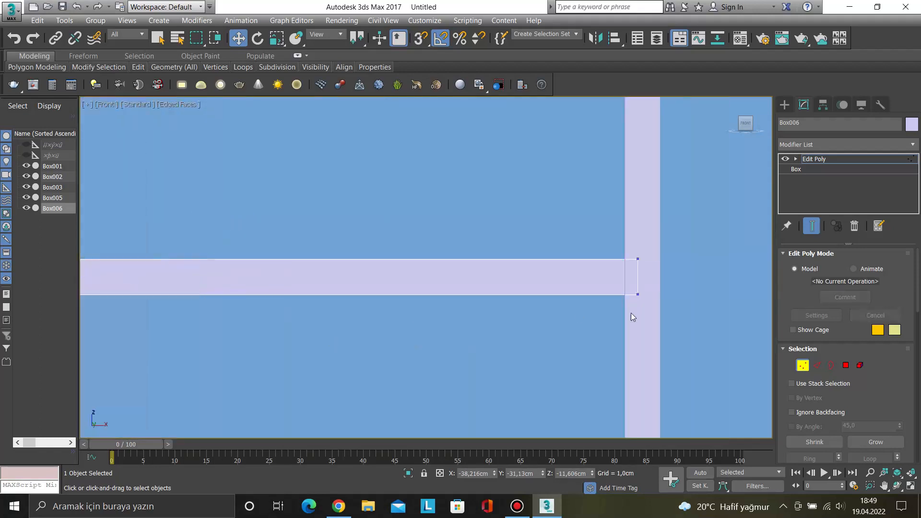
left_click_drag(595, 215, 594, 218)
left_click_drag(667, 277, 657, 281)
scroll(465, 285, "down", 3)
Check the shelf's fit in the left compartment in a Top wireframe view and a shaded Perspective view.
mouse_move(465, 286)
middle_mouse_down("alt")
mouse_move(494, 322)
mouse_move(464, 303)
middle_mouse_up("alt")
key("t")
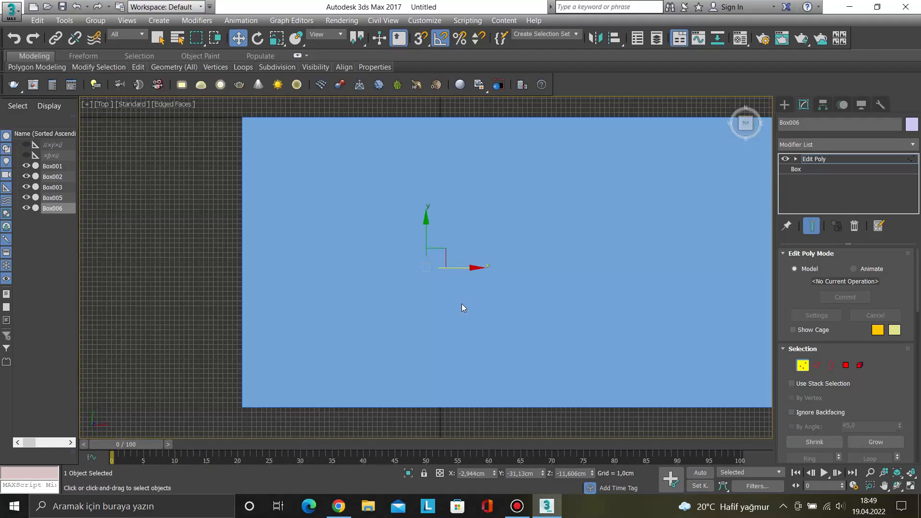
left_click(182, 104)
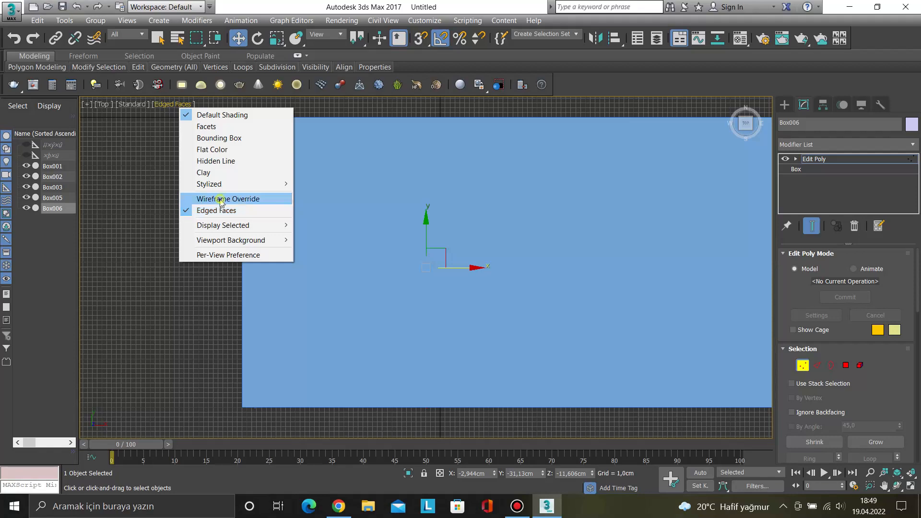
left_click(220, 199)
scroll(338, 246, "down", 2)
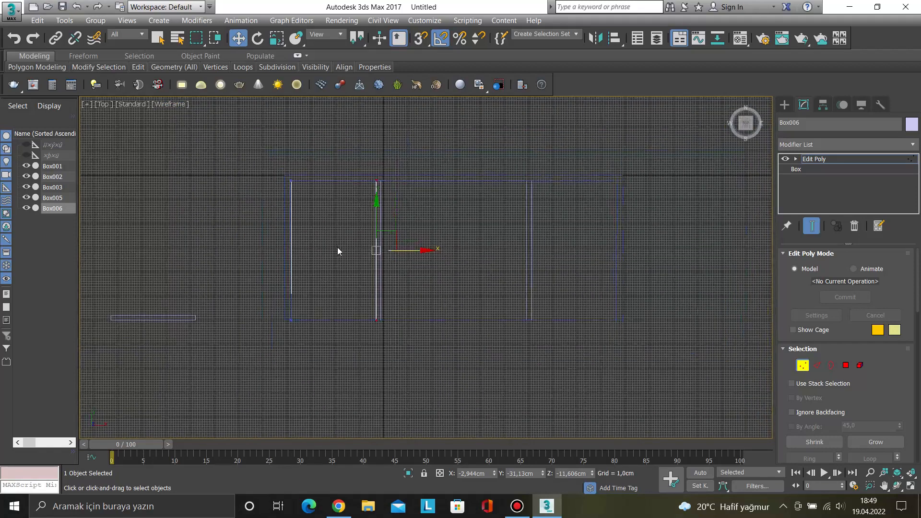
key("p")
scroll(337, 246, "down", 3)
middle_click_drag(339, 252, 378, 221, "alt")
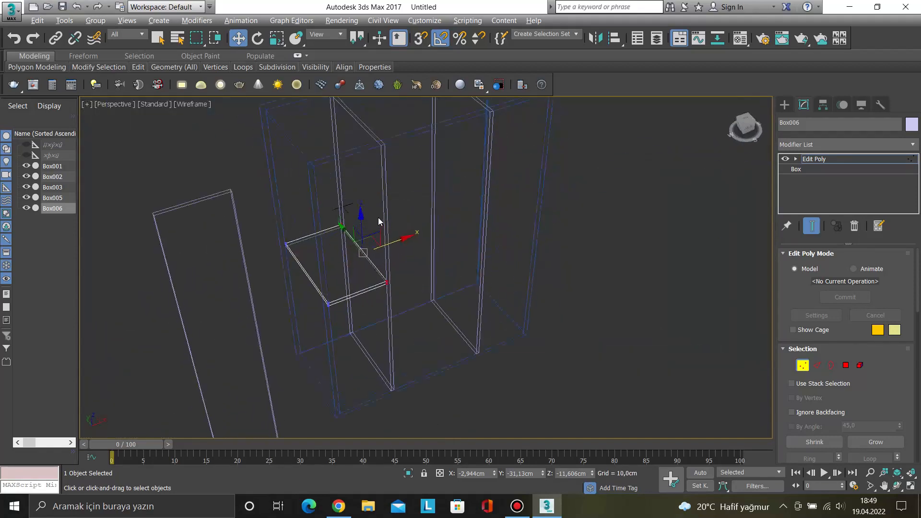
left_click(196, 105)
left_click(214, 115)
middle_click_drag(398, 312, 386, 316, "alt")
Chamfer the shelf's upper and lower front edges by 0.157 cm with 8 segments.
left_click(318, 257)
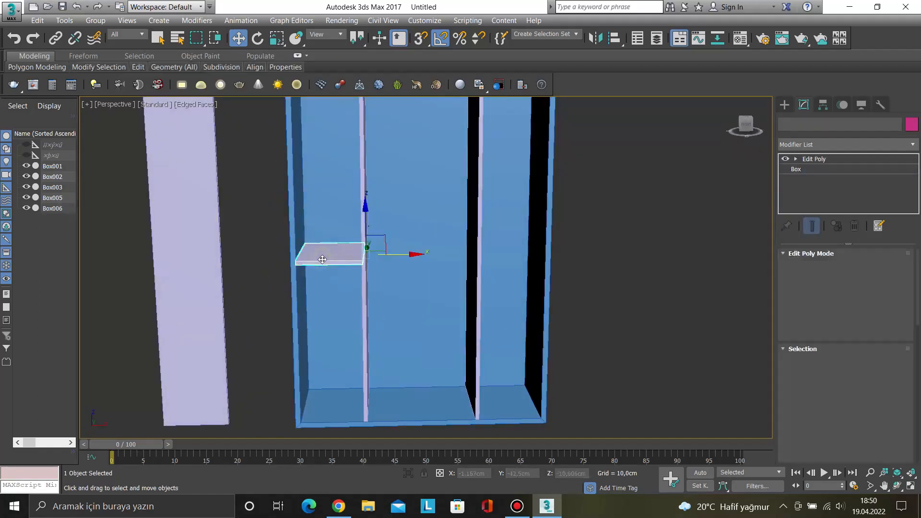
scroll(331, 251, "up", 5)
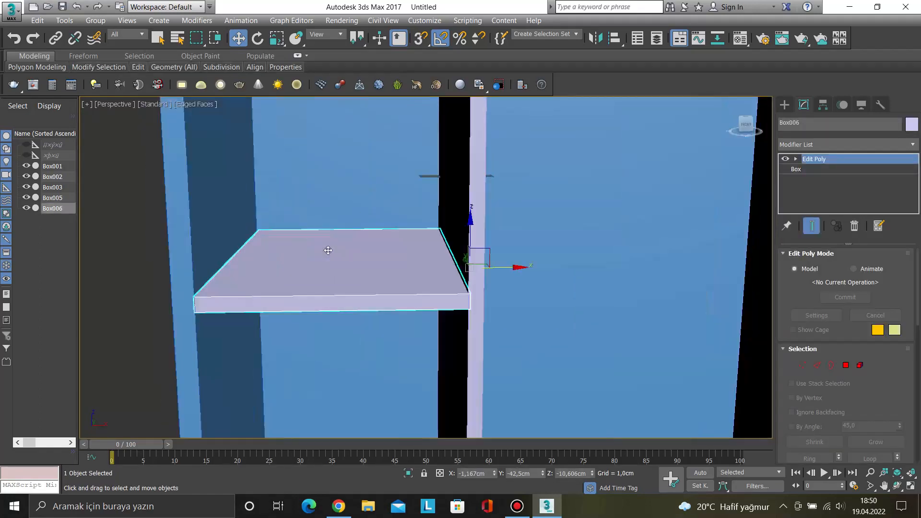
scroll(260, 303, "up", 2)
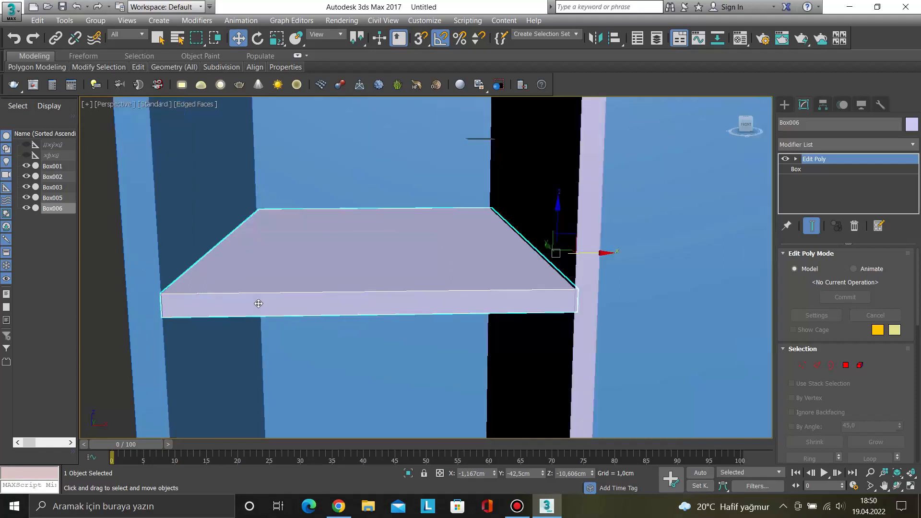
key("2")
left_click(234, 294)
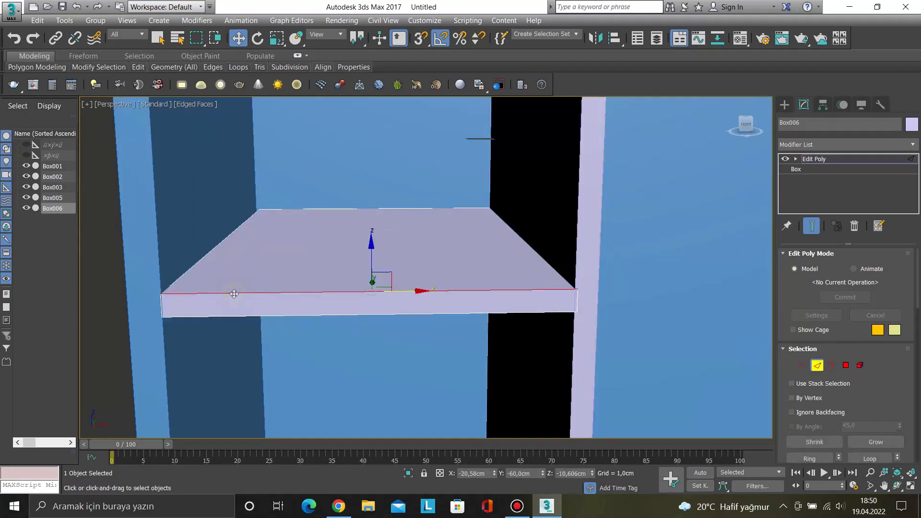
left_click(241, 315, "ctrl")
scroll(875, 394, "down", 8)
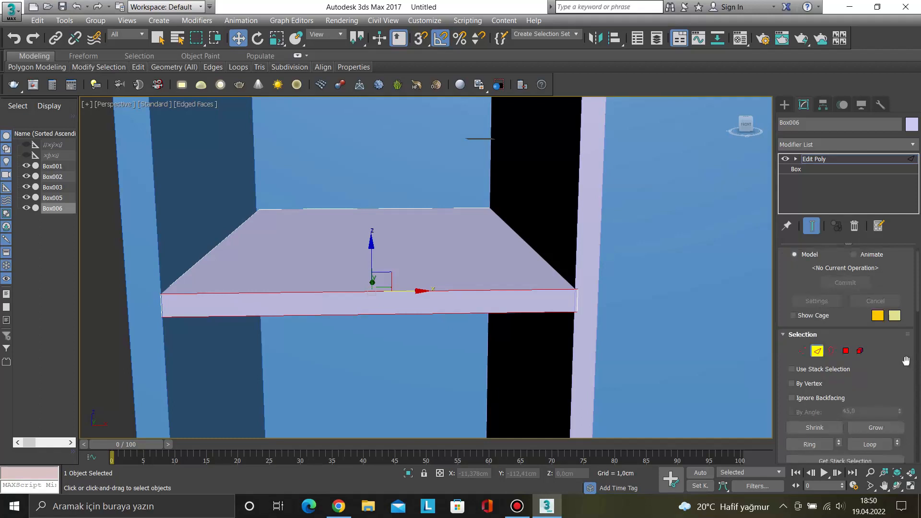
left_click(837, 404)
scroll(340, 316, "up", 3)
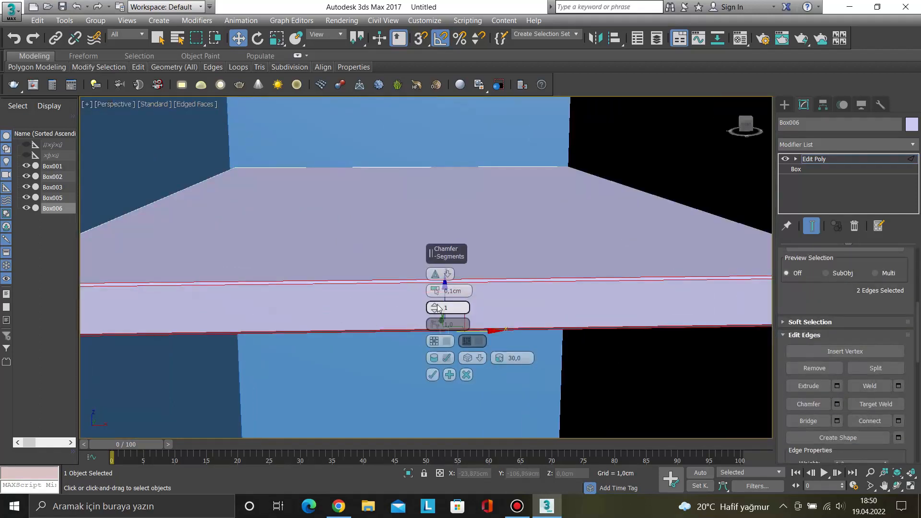
mouse_move(434, 290)
left_mouse_down()
mouse_move(434, 303)
mouse_move(434, 292)
left_mouse_up()
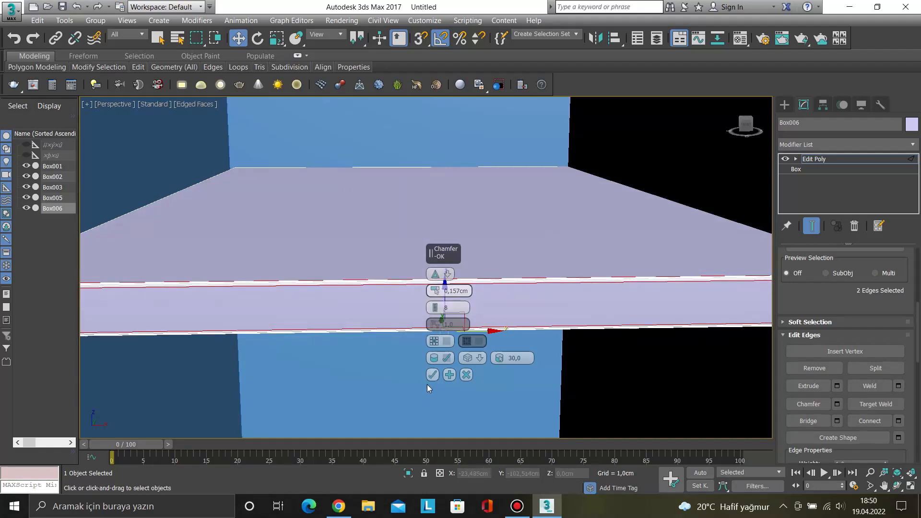
left_click(432, 375)
scroll(434, 376, "down", 8)
left_click(324, 325)
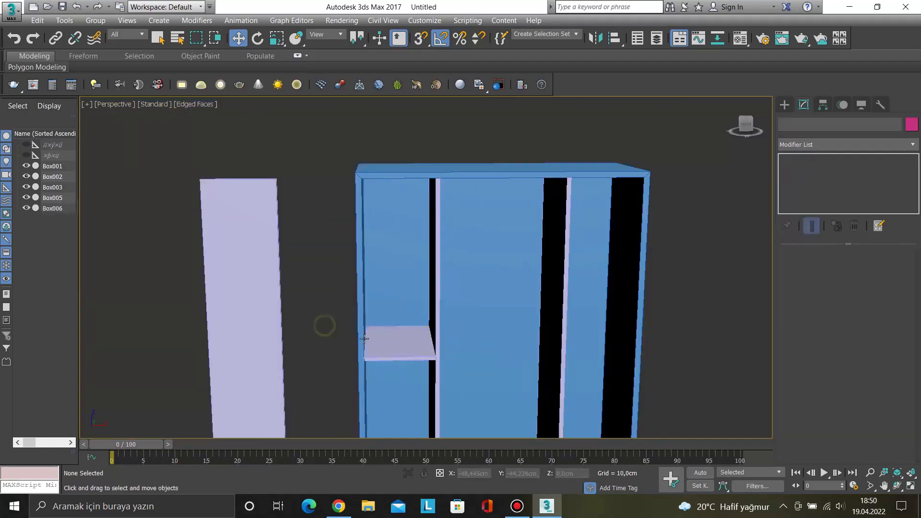
Move the shelf's front vertices back about 2 cm along Y in a Top wireframe view, recessing its front edge into the cabinet.
left_click(364, 339)
key("z")
scroll(358, 376, "up", 4)
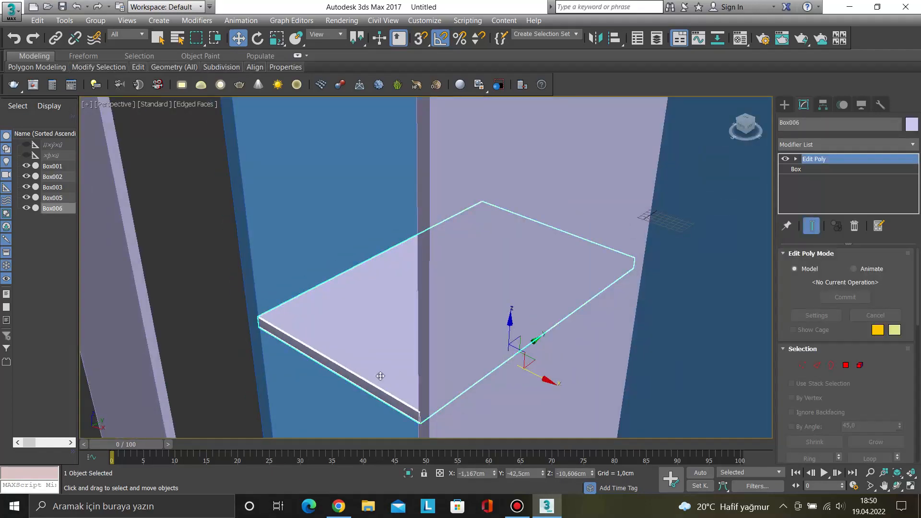
key("t")
key("z")
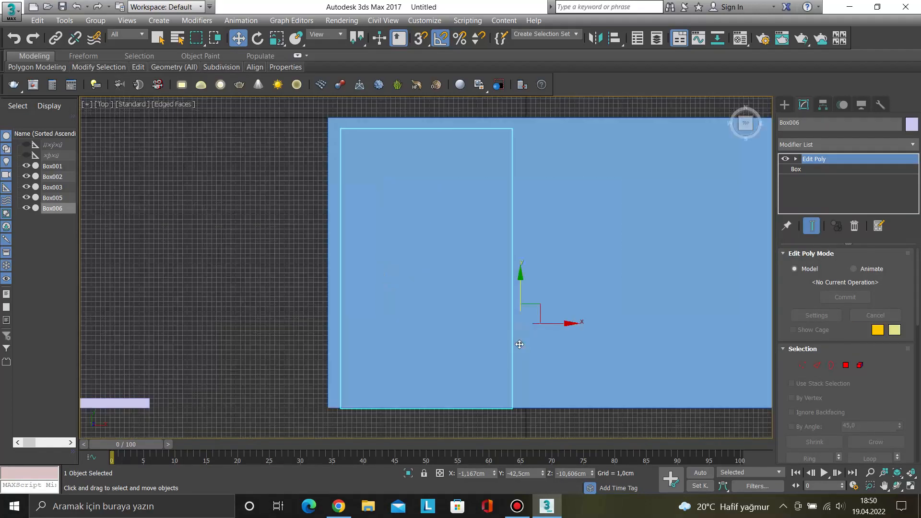
left_click(185, 106)
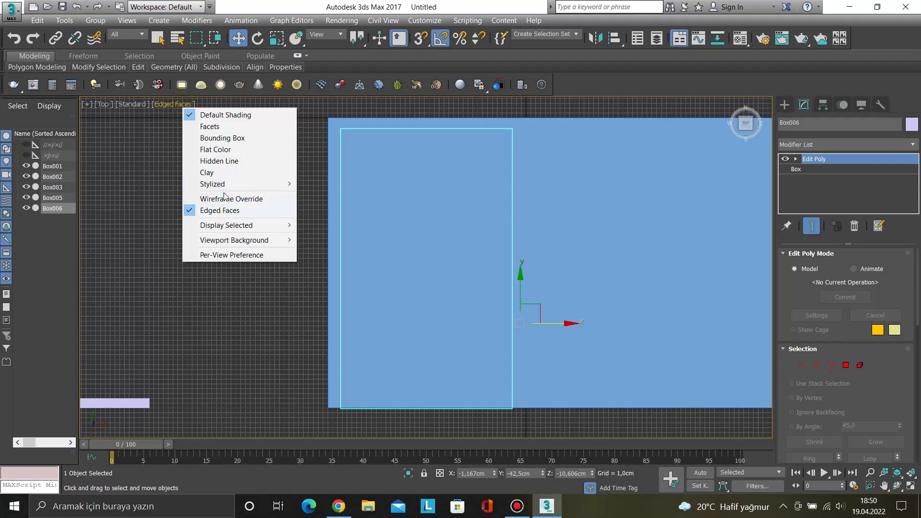
left_click(230, 196)
key("1")
left_click_drag(286, 351, 286, 353)
scroll(404, 418, "up", 5)
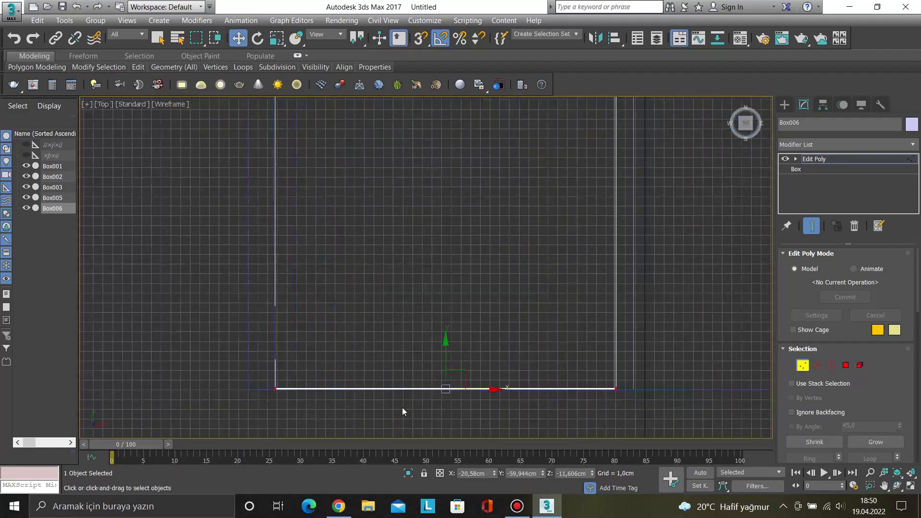
left_click_drag(455, 358, 454, 333)
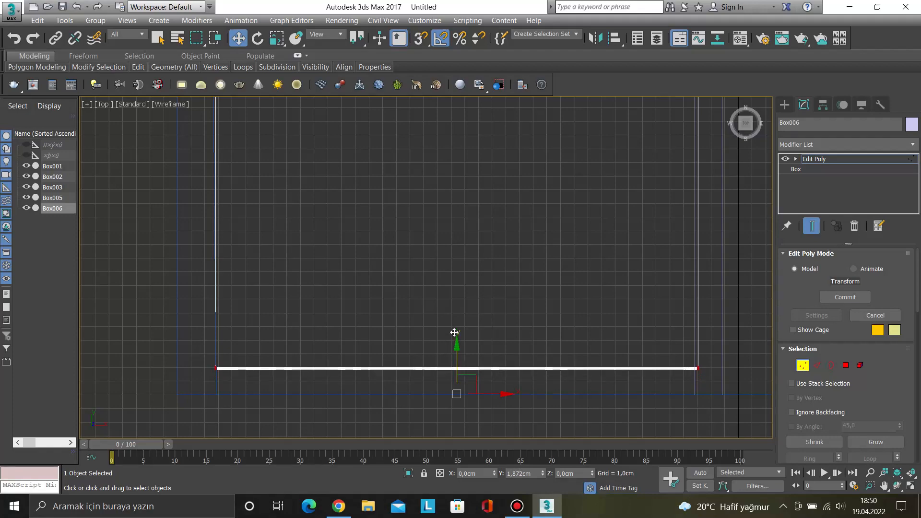
scroll(389, 360, "down", 5)
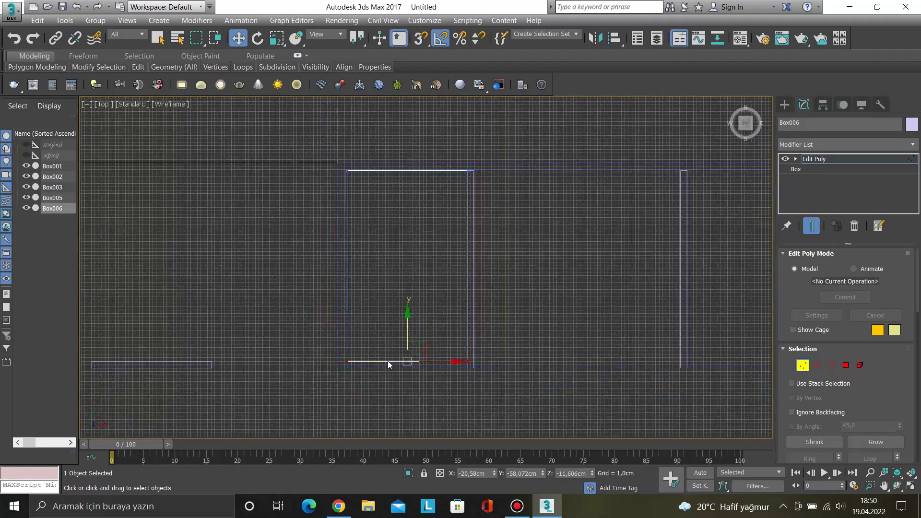
scroll(388, 361, "up", 4)
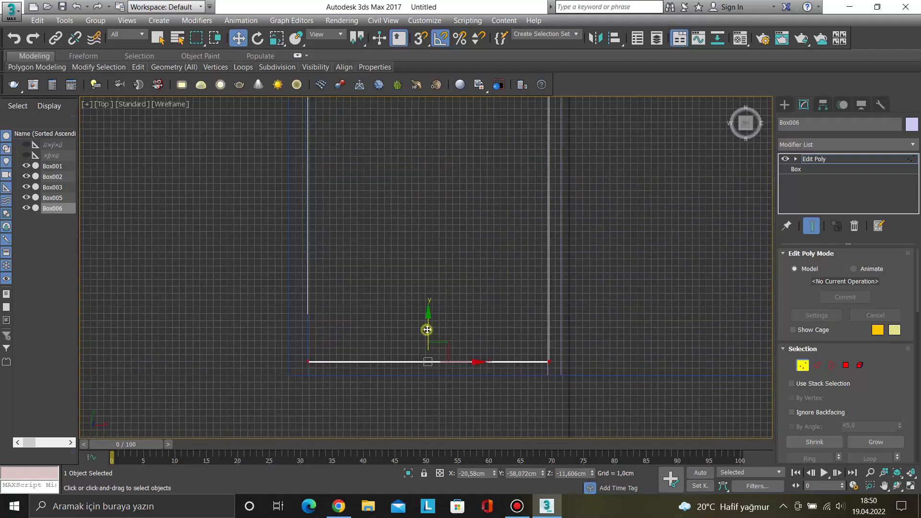
left_click_drag(426, 329, 428, 327)
key("1")
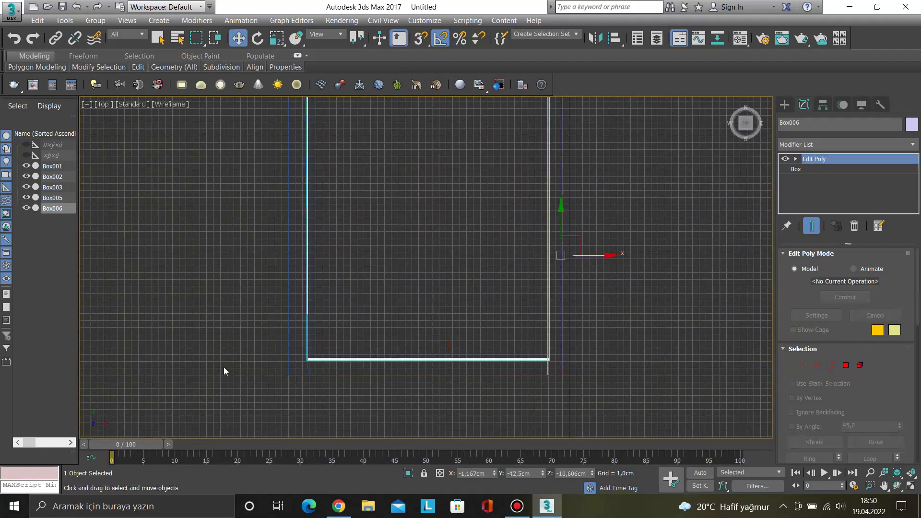
Move the shelf up to the upper part of the left compartment in the Front view.
left_click(223, 367)
left_click(356, 358)
key("f")
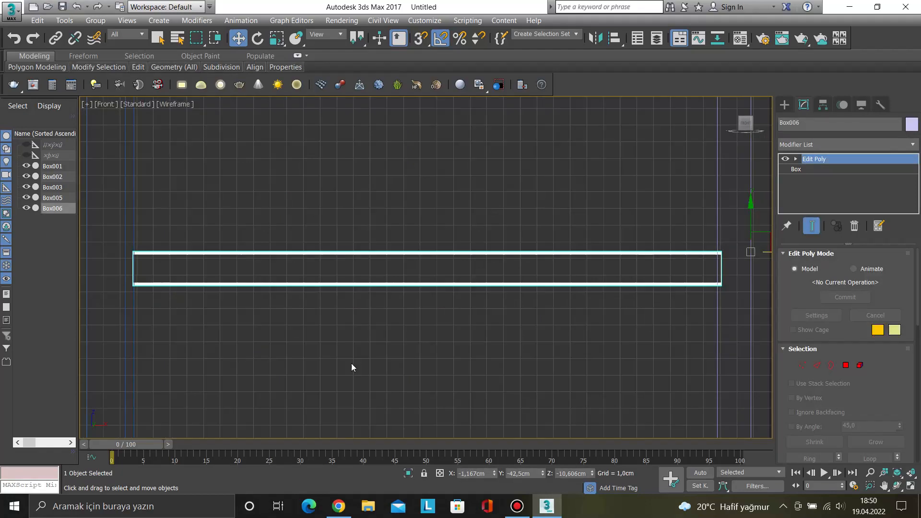
scroll(350, 363, "down", 6)
scroll(185, 130, "down", 8)
middle_click_drag(307, 196, 395, 301)
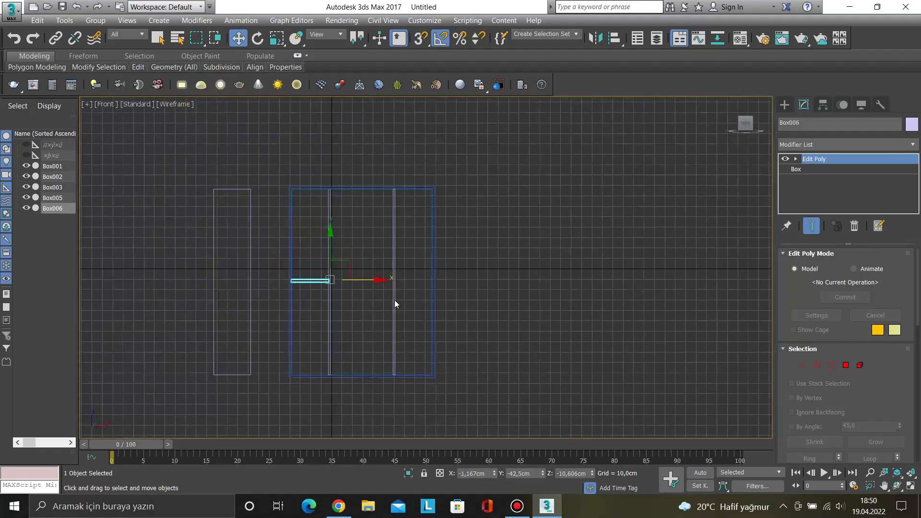
left_click(483, 307)
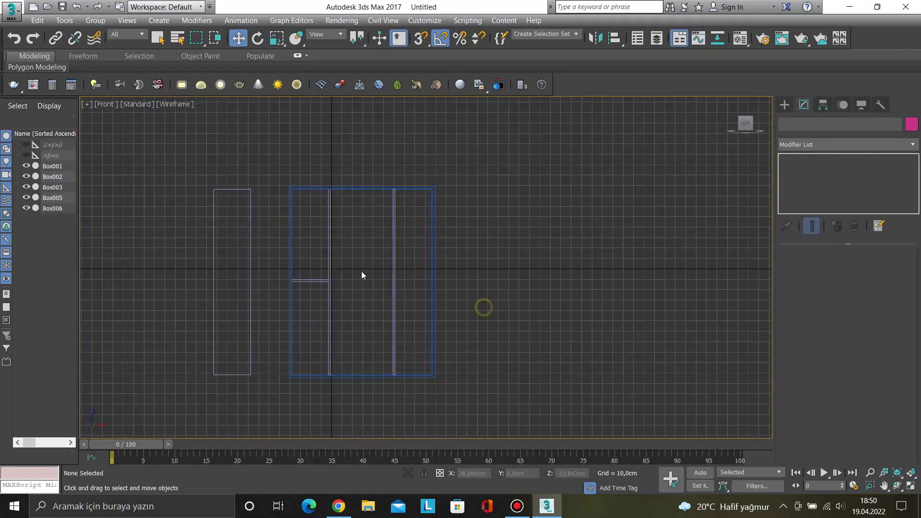
left_click(306, 280)
left_click(305, 281)
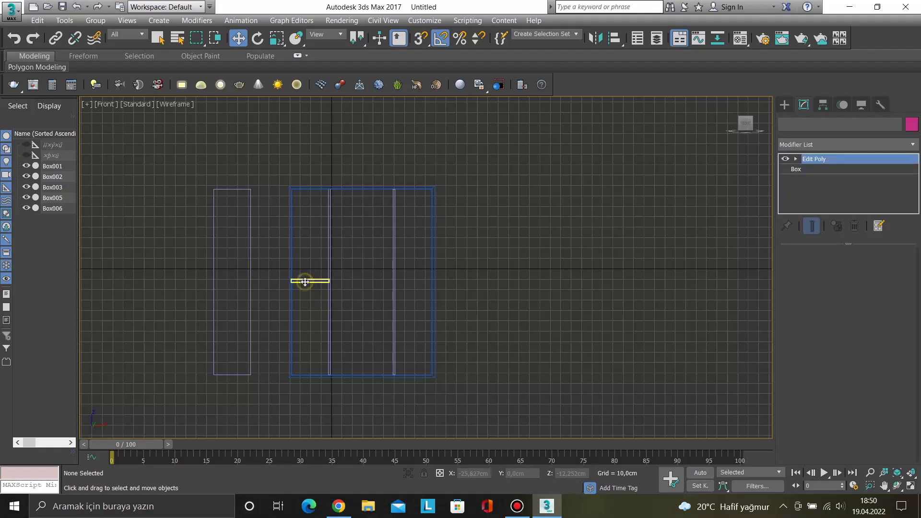
left_click_drag(331, 237, 330, 191)
Copy the shelf downward three times, about 35 cm apart, and shift all four shelves slightly up.
scroll(304, 235, "up", 2)
left_click_drag(341, 175, 335, 228, "shift")
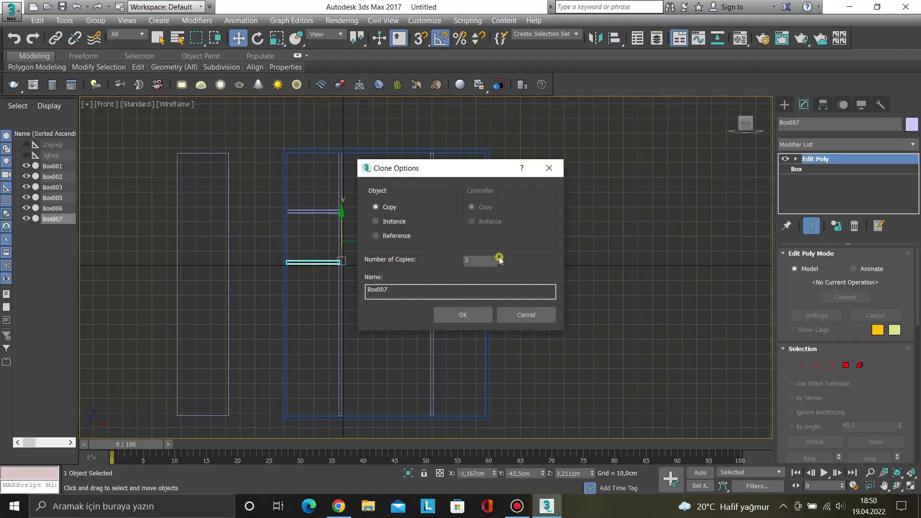
left_click(463, 314)
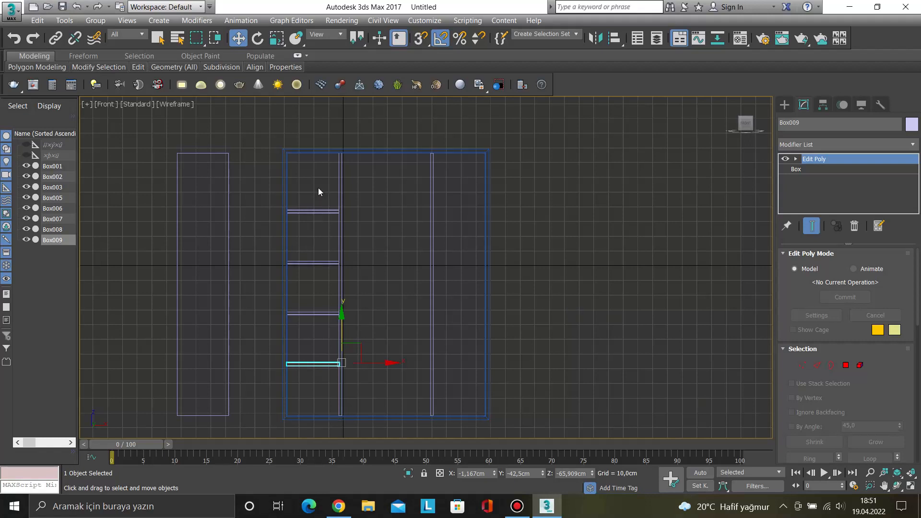
left_click_drag(315, 388, 315, 387)
left_click_drag(313, 263, 313, 260)
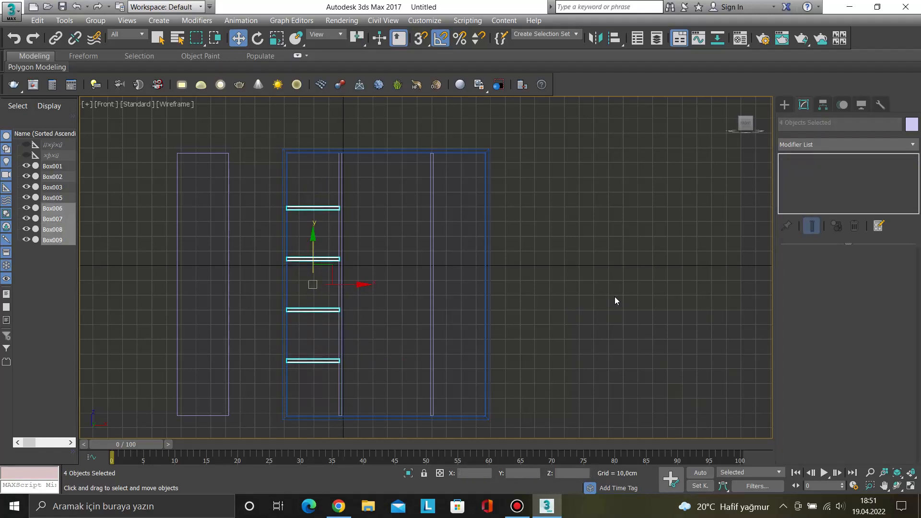
Copy the four shelves into the right compartment and align them along X between the right-hand divider and the cabinet wall.
left_click_drag(354, 285, 568, 285, "shift")
left_click(474, 315)
scroll(533, 273, "up", 4)
left_click_drag(622, 250, 485, 261)
scroll(482, 262, "up", 3)
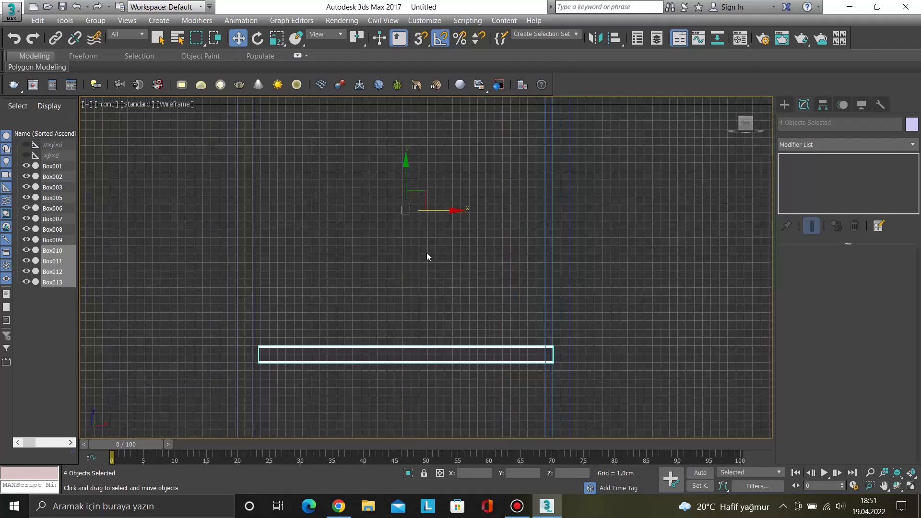
scroll(427, 257, "up", 2)
left_click_drag(437, 201, 428, 202)
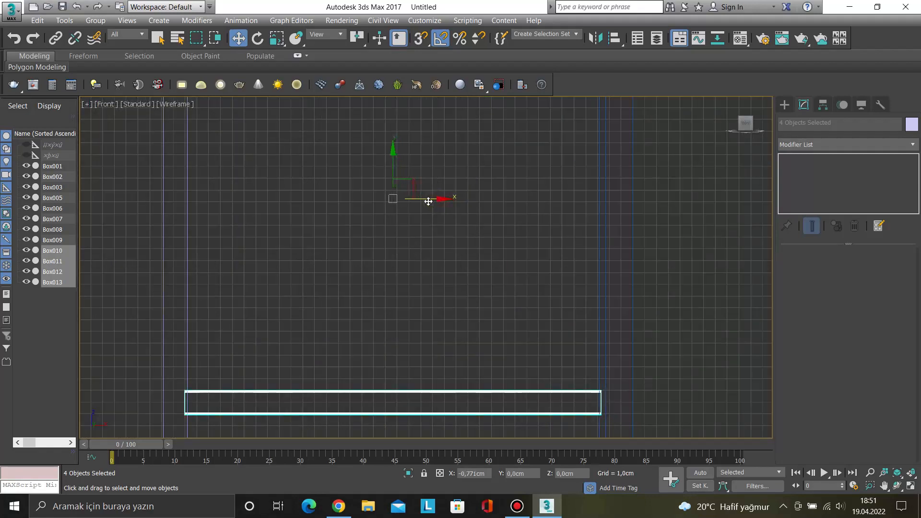
scroll(433, 234, "down", 4)
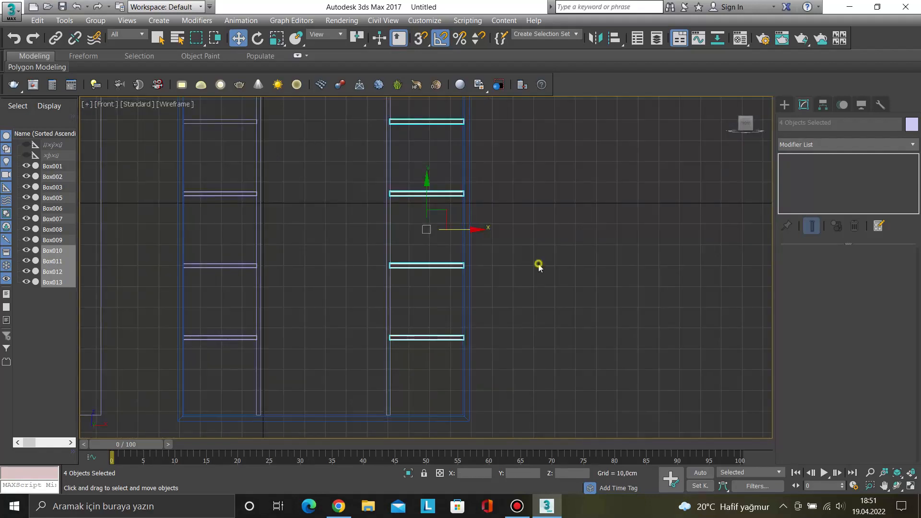
Copy the lowest shelf of the right compartment along X into the middle compartment, at the same height.
left_click(396, 344)
left_click(435, 338)
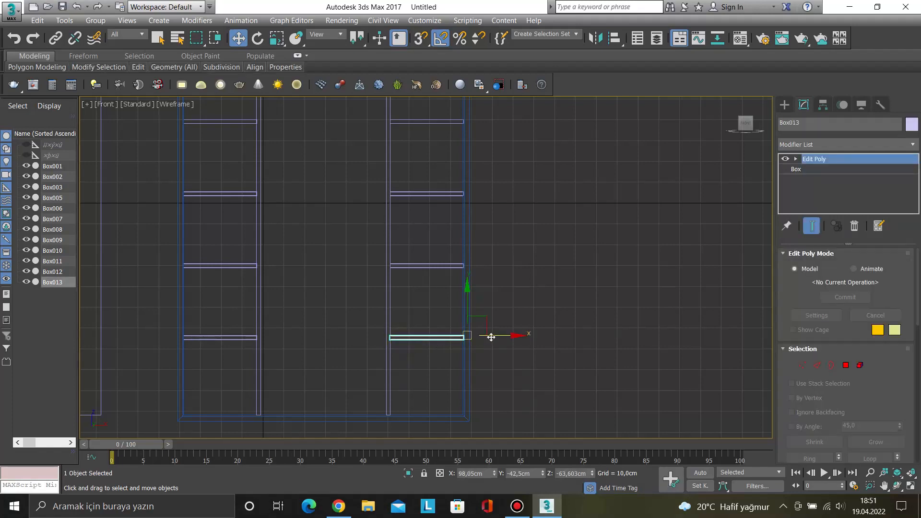
left_click_drag(498, 336, 394, 336, "shift")
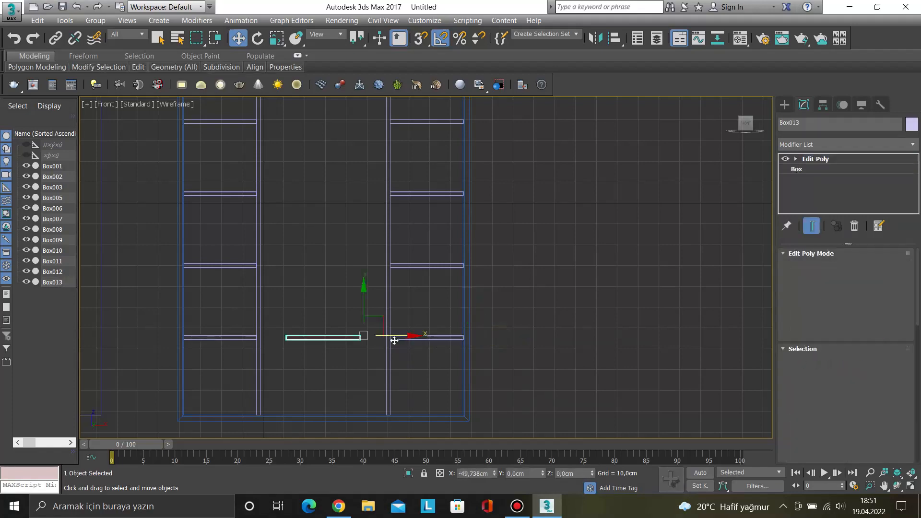
left_click(444, 318)
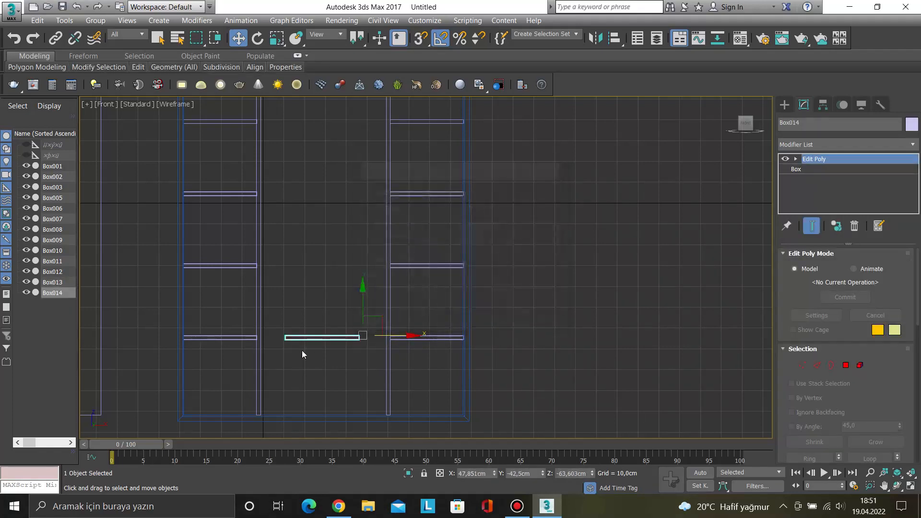
Move the end vertices of the lower middle shelf along X so that it spans between the two vertical dividers.
scroll(301, 350, "up", 5)
key("1")
left_click_drag(428, 355, 393, 326)
scroll(393, 326, "up", 3)
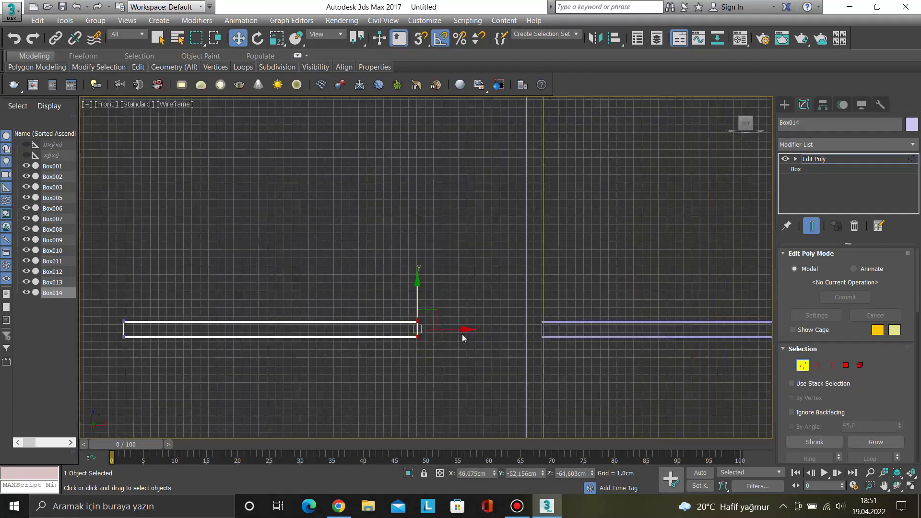
left_click_drag(449, 330, 559, 324)
middle_click_drag(239, 388, 407, 374)
left_click_drag(406, 374, 181, 287)
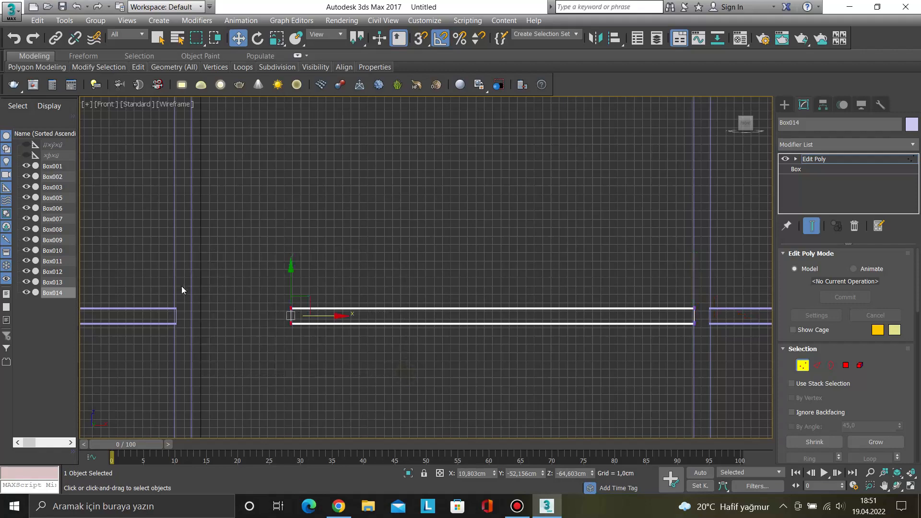
scroll(181, 289, "up", 2)
left_click_drag(371, 325, 237, 318)
scroll(250, 326, "down", 10)
middle_click_drag(320, 291, 330, 309)
key("1")
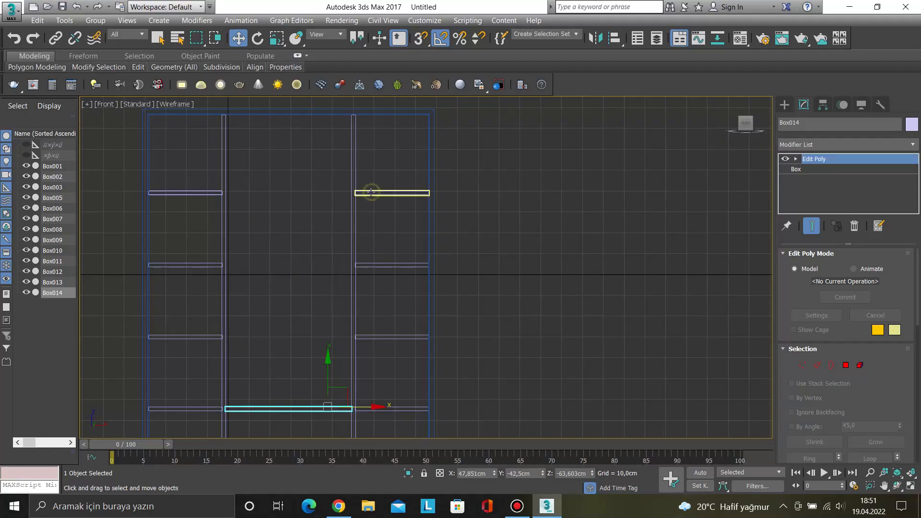
Copy the uppermost shelf of the right compartment along X into the middle compartment.
left_click(379, 192)
scroll(378, 192, "up", 4)
left_click_drag(482, 194, 355, 195, "shift")
left_click(455, 311)
Move the end vertices of the upper middle shelf along X until both ends meet the vertical dividers.
scroll(252, 198, "up", 4)
key("1")
mouse_move(411, 212)
left_mouse_down()
mouse_move(391, 173)
mouse_move(434, 186)
mouse_move(506, 181)
left_mouse_up()
scroll(424, 187, "up", 6)
scroll(398, 211, "down", 5)
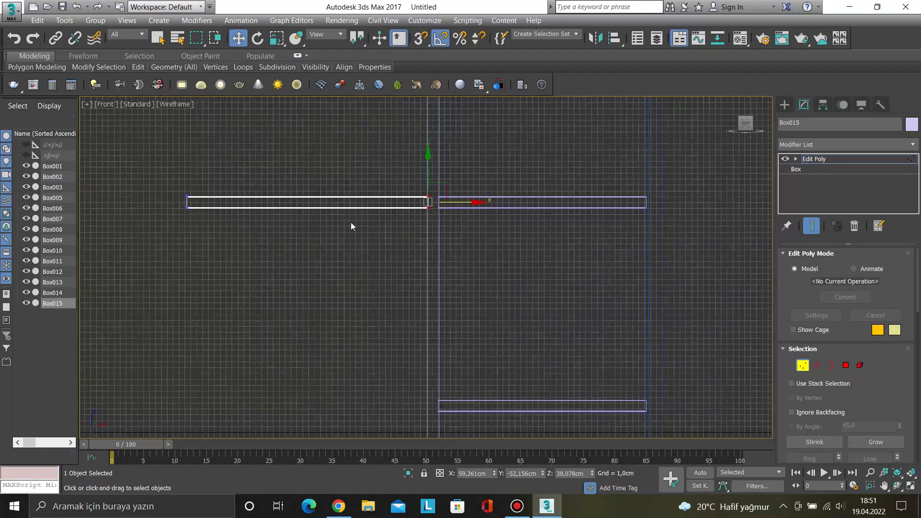
middle_click_drag(241, 260, 495, 287)
left_click_drag(494, 288, 378, 178)
scroll(379, 182, "up", 2)
left_click_drag(496, 247, 332, 243)
scroll(332, 245, "down", 5)
key("1")
Switch the viewport from wireframe to a shaded Perspective display of the whole cabinet.
left_click(629, 259)
scroll(503, 254, "down", 3)
middle_click_drag(503, 253, 475, 289, "alt")
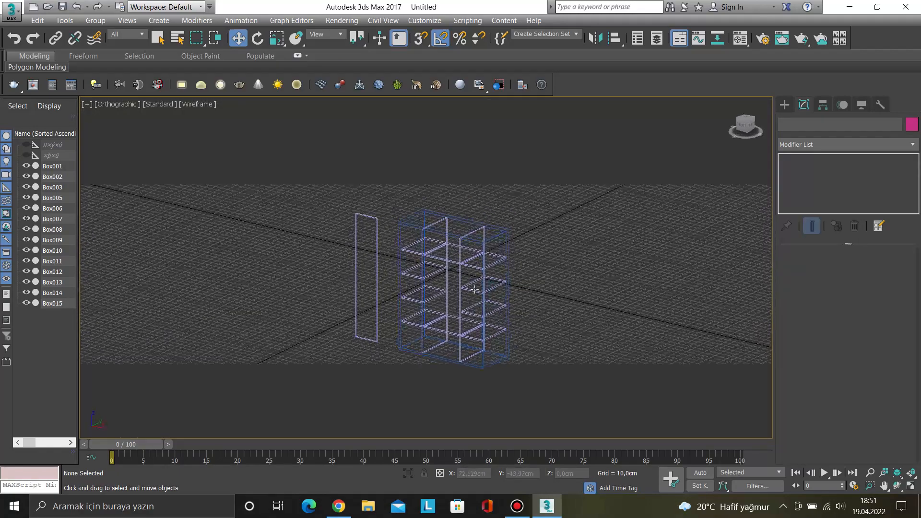
left_click(201, 107)
left_click(214, 116)
key("p")
scroll(427, 221, "up", 3)
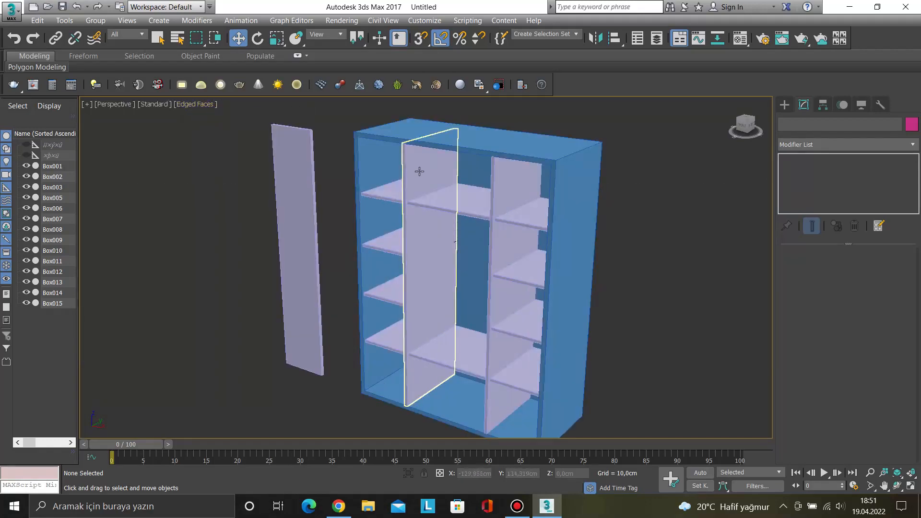
scroll(464, 269, "down", 3)
middle_click_drag(464, 269, 526, 261, "alt")
Convert the blue cabinet shell to an Editable Poly.
left_click(479, 173)
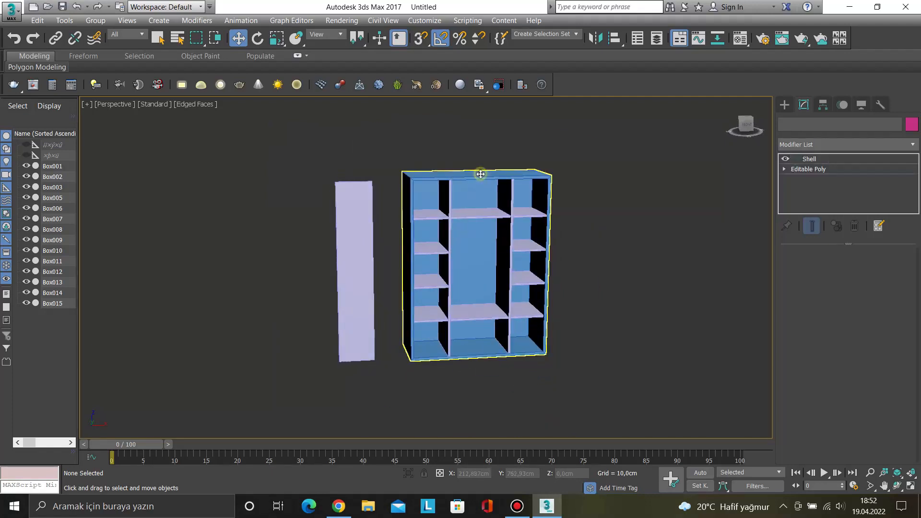
key("f")
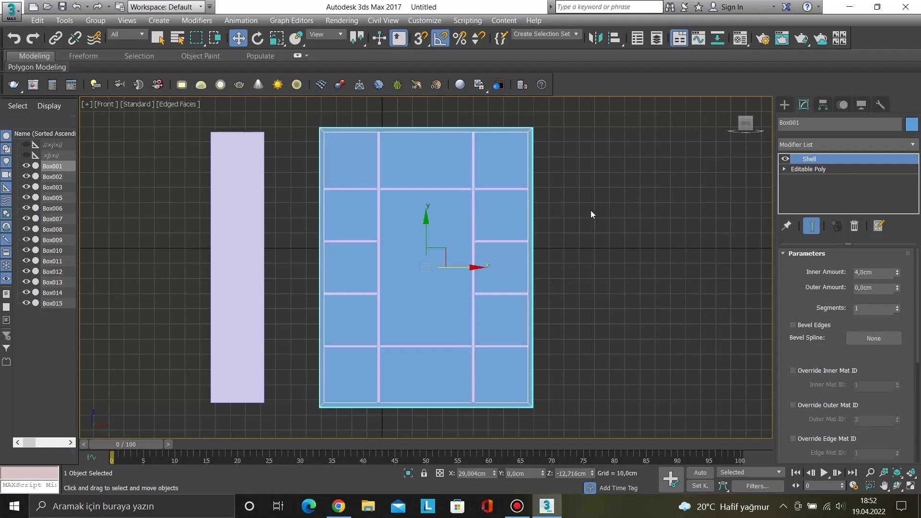
middle_click_drag(453, 142, 438, 172, "alt")
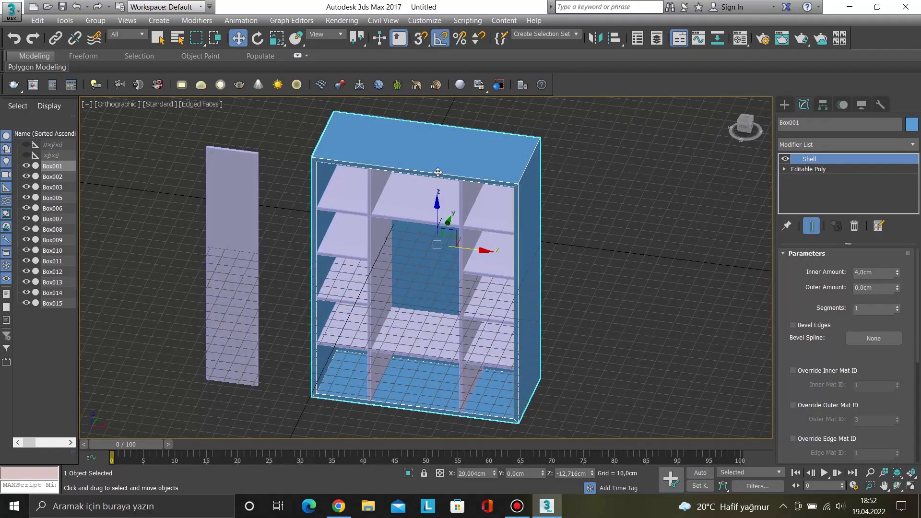
key("p")
scroll(438, 172, "down", 1)
middle_click_drag(438, 172, 425, 223)
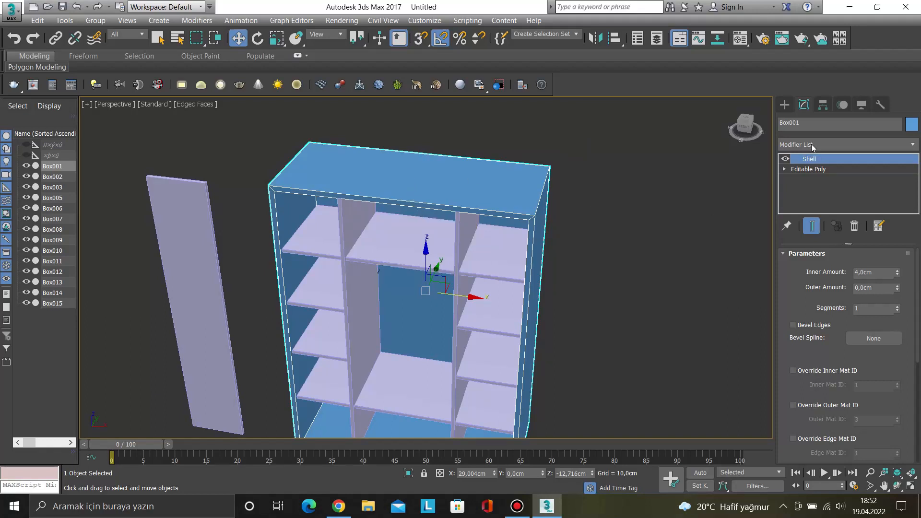
right_click(412, 180)
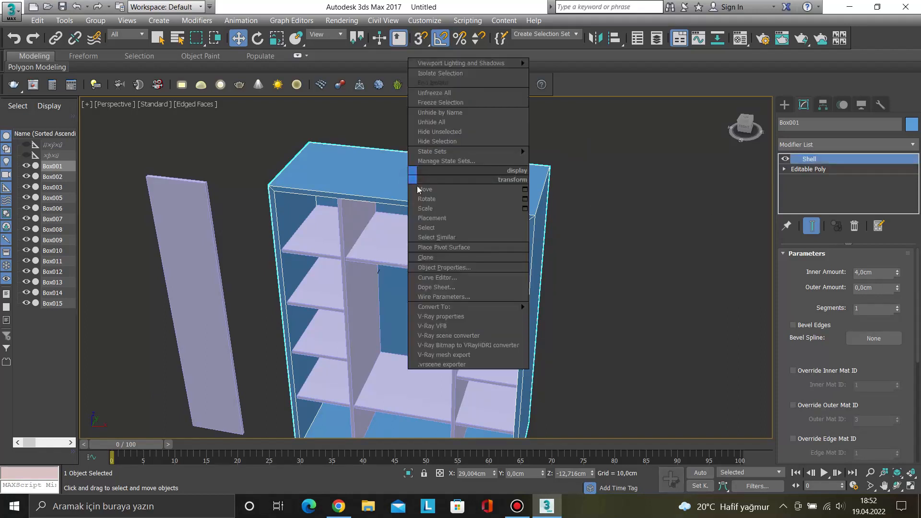
mouse_move(473, 308)
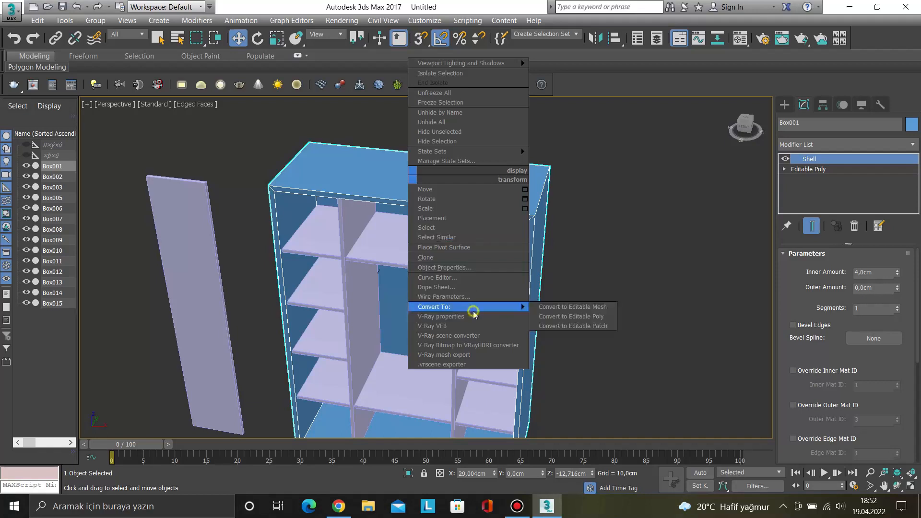
left_click(585, 319)
left_click(630, 300)
Extrude the cabinet shell's top polygon upward by about 3.5 cm.
left_click(484, 187)
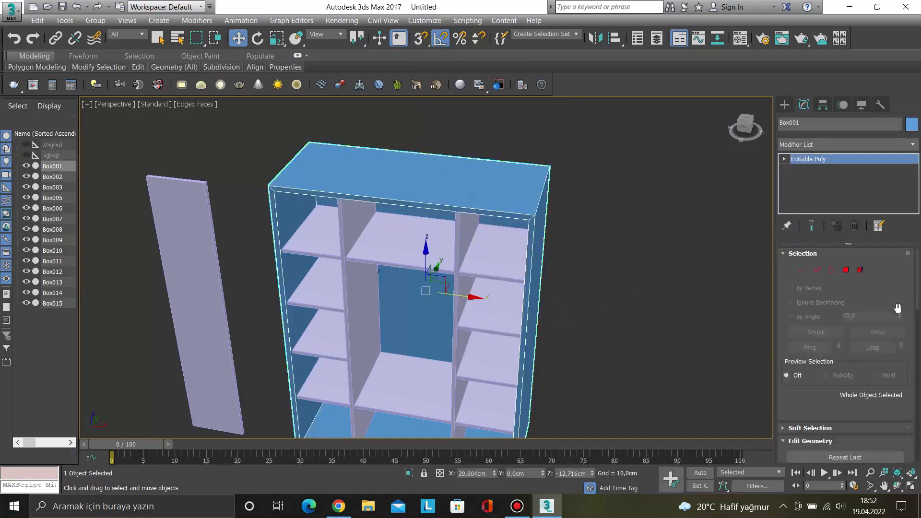
left_click(849, 271)
left_click(514, 172)
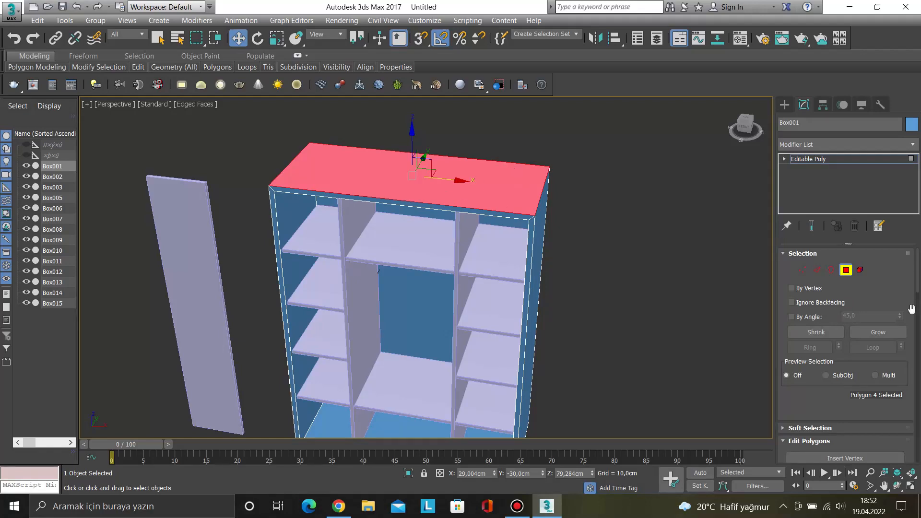
scroll(912, 308, "down", 5)
key("f")
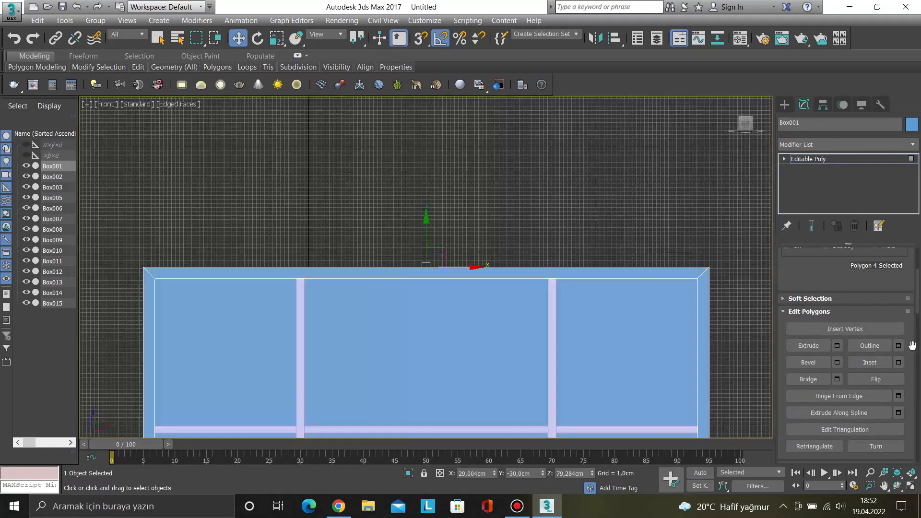
left_click(837, 345)
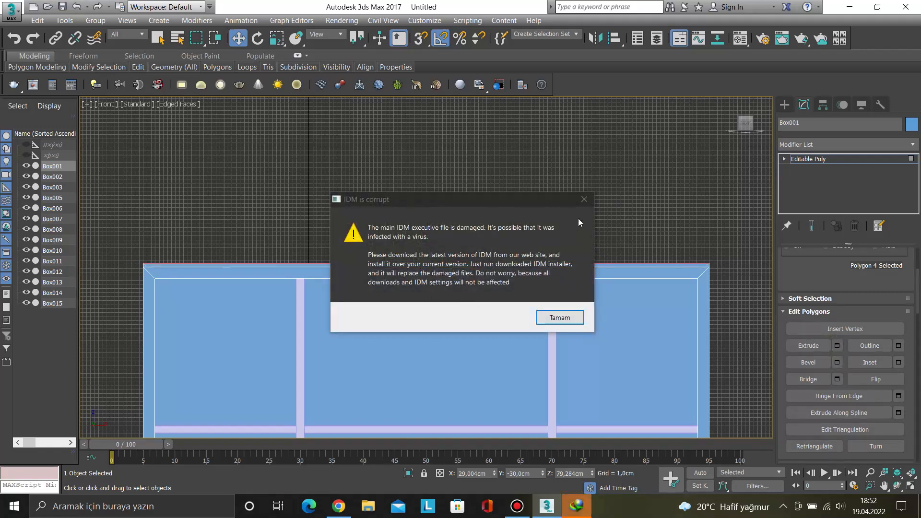
key("Return")
left_click_drag(435, 291, 434, 282)
left_click(432, 307)
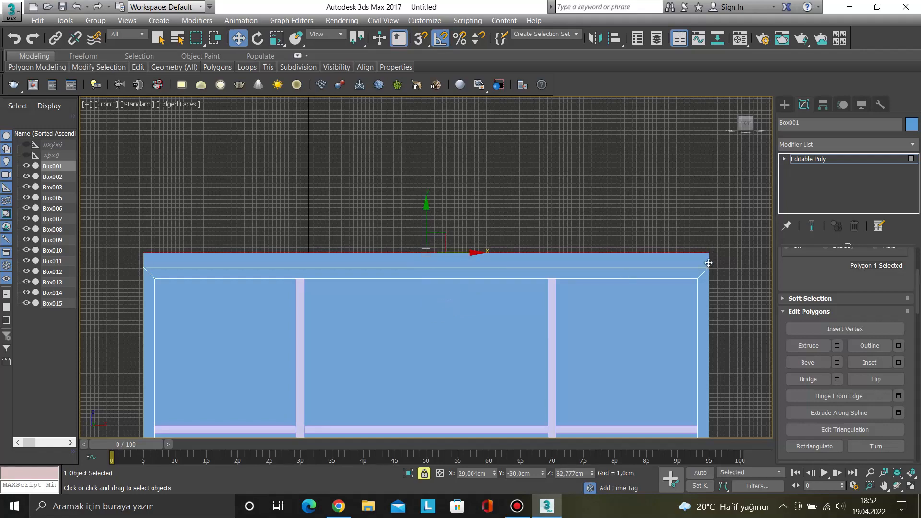
Scale the four uppermost corner vertices of the cabinet shell slightly outward to flare the extruded band into a crown.
key("1")
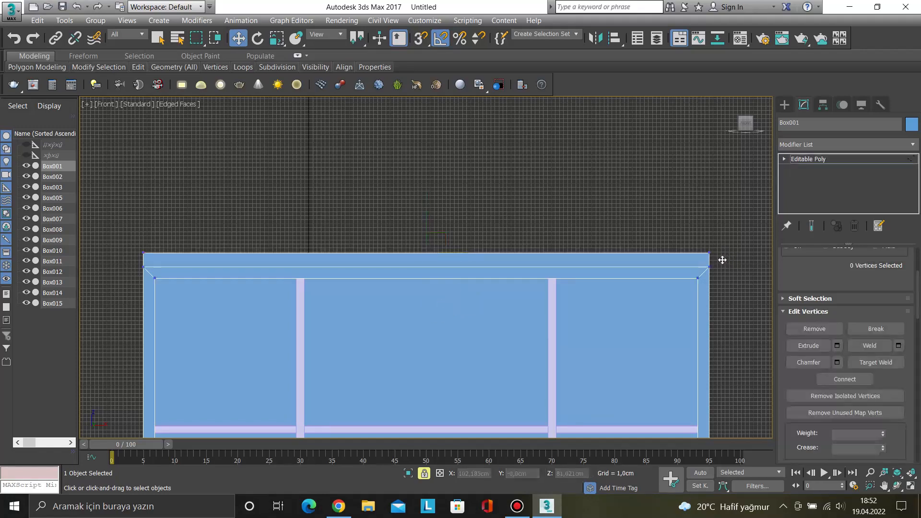
scroll(839, 312, "up", 5)
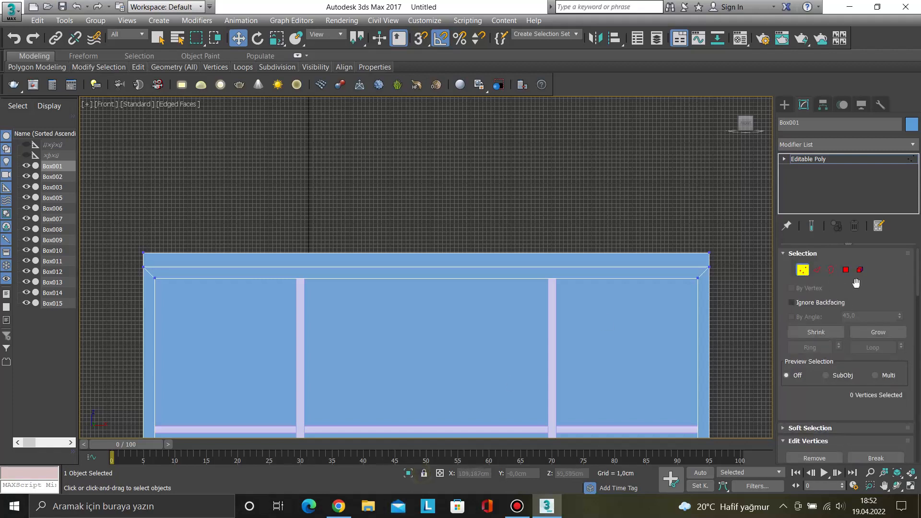
left_click_drag(718, 256, 646, 208)
left_click_drag(122, 242, 156, 259, "ctrl")
key("r")
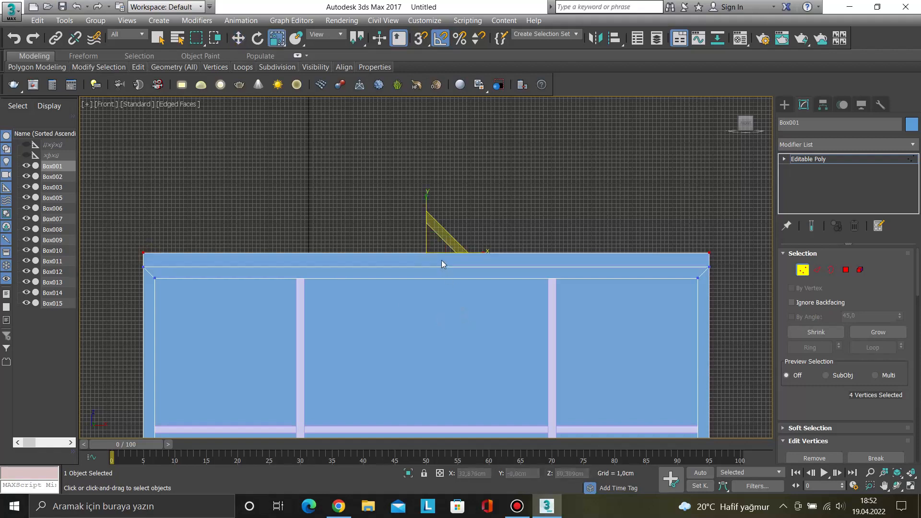
left_click_drag(437, 240, 438, 239)
left_click(324, 229)
middle_click_drag(324, 230, 330, 248, "alt")
key("1")
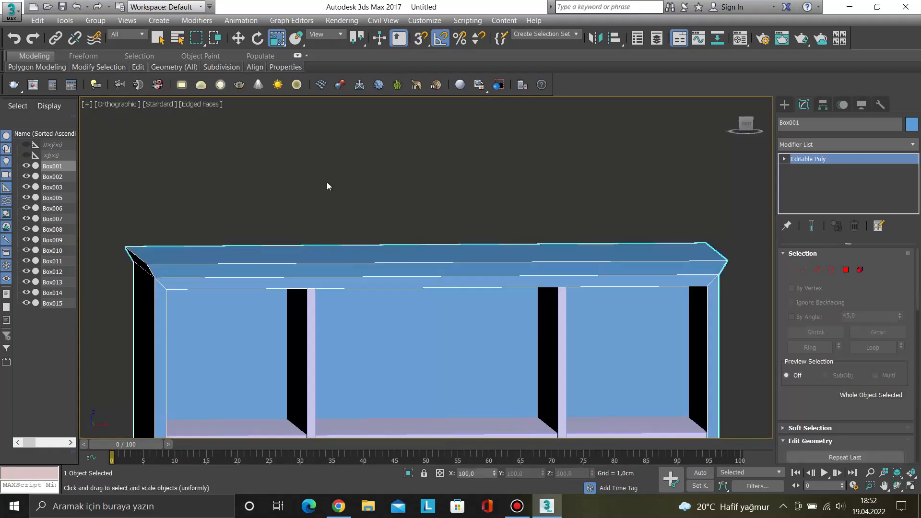
left_click(326, 182)
Extrude the top polygon of the flared crown upward by about 1 cm.
left_click(257, 250)
key("f")
middle_click_drag(315, 257, 307, 279, "alt")
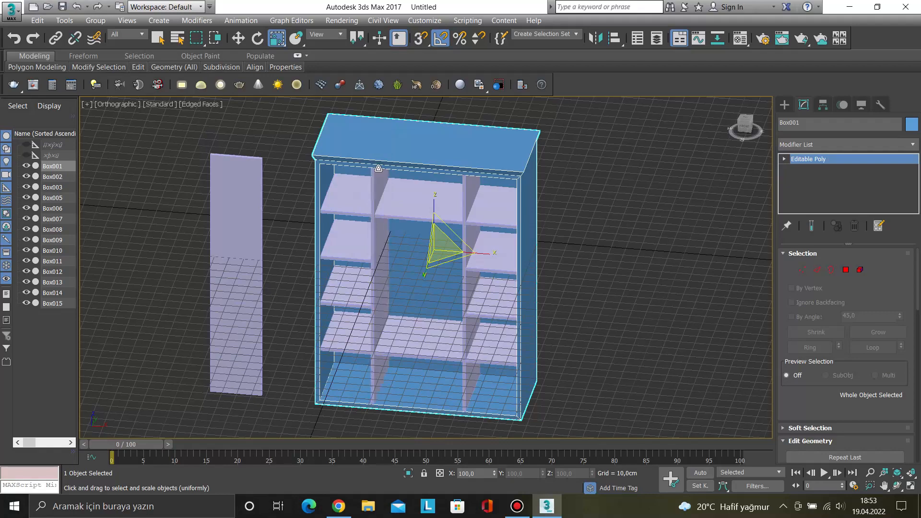
left_click(847, 271)
left_click(426, 139)
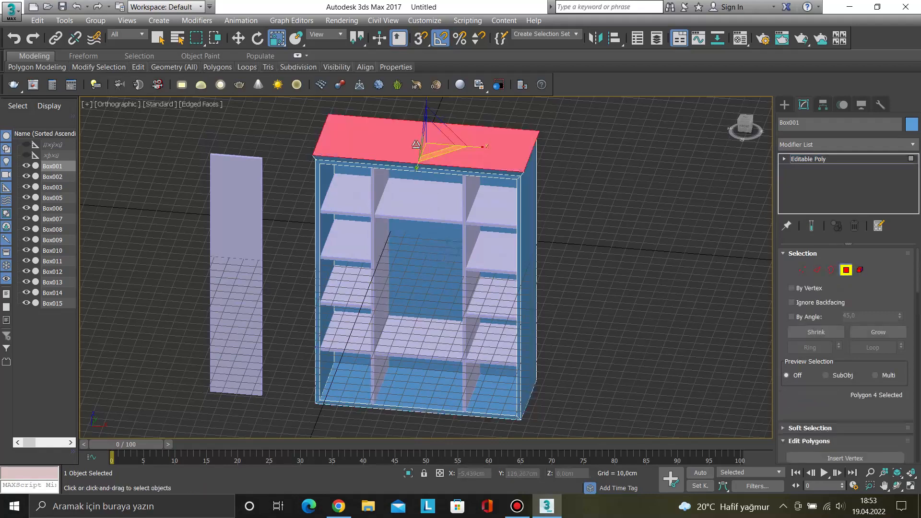
key("f")
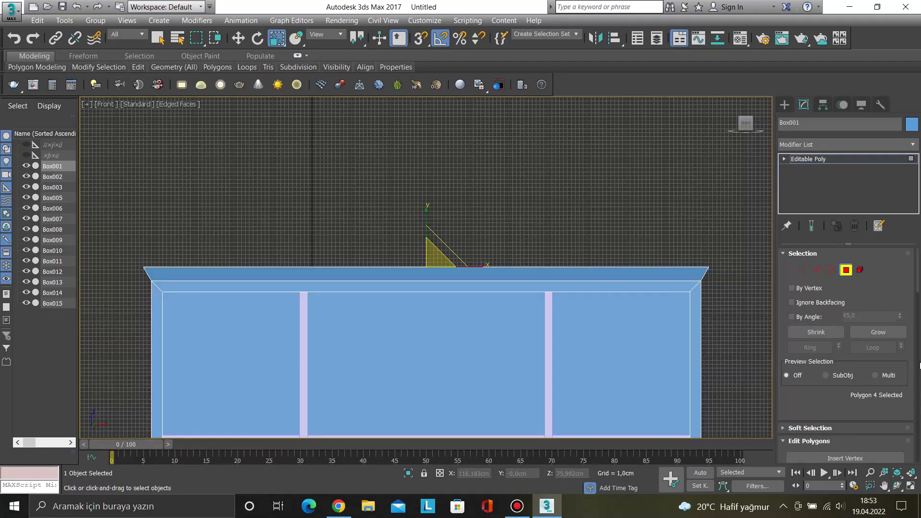
scroll(919, 365, "down", 3)
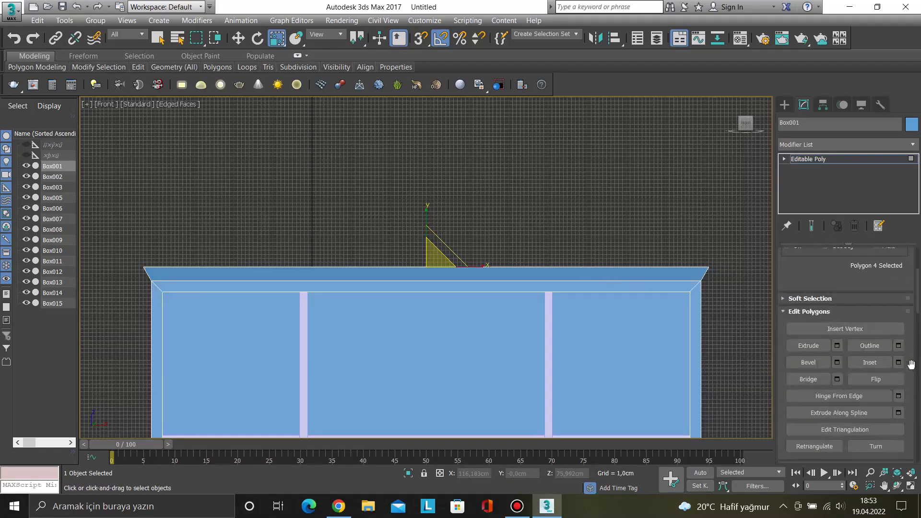
left_click(836, 346)
mouse_move(436, 295)
left_mouse_down()
mouse_move(439, 305)
mouse_move(435, 296)
left_mouse_up()
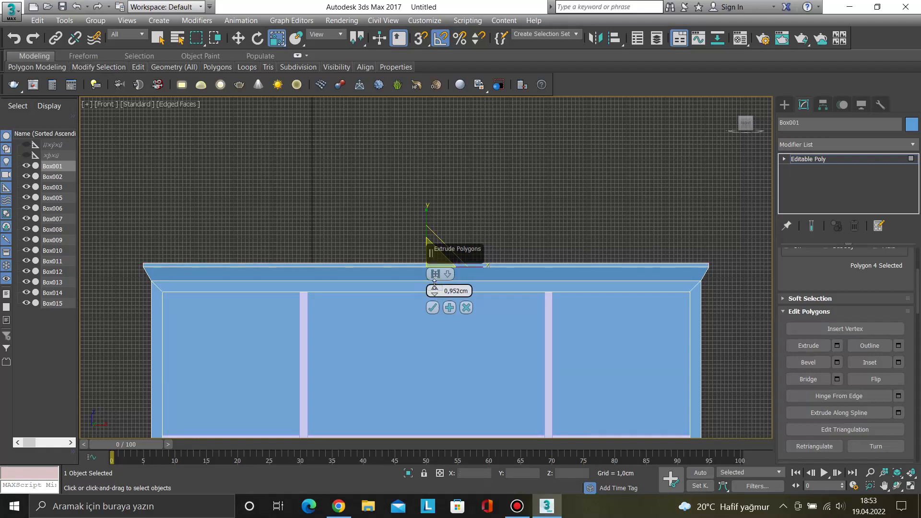
left_click(432, 309)
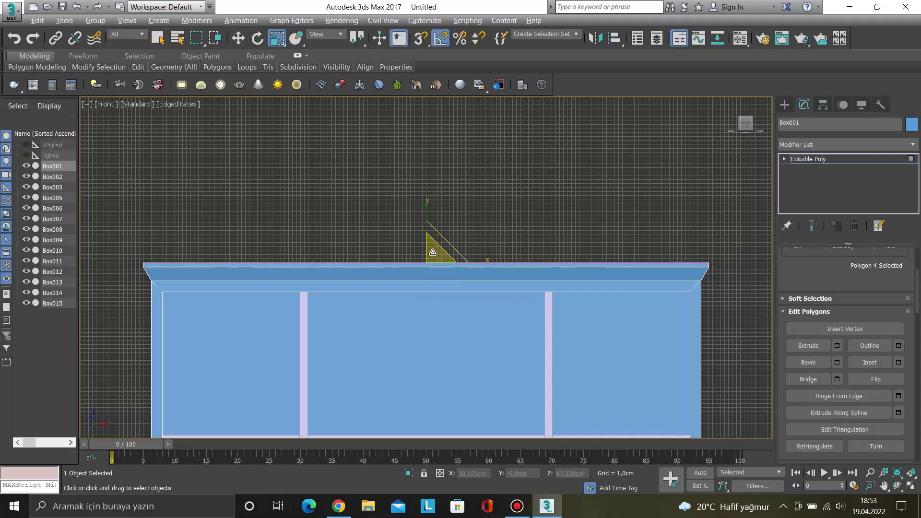
Examine the cabinet's crown from an angle and the whole cabinet in the Front view.
middle_click_drag(431, 312, 445, 270, "alt")
key("1")
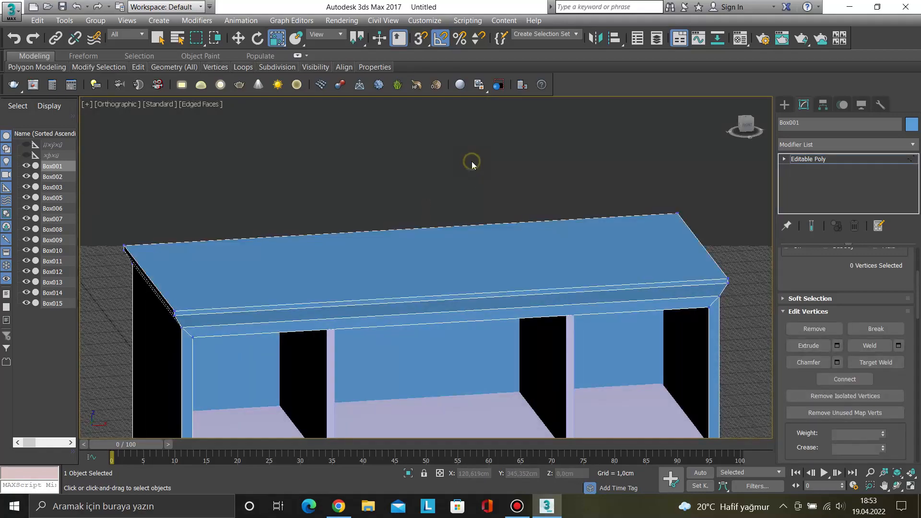
key("1")
left_click(471, 161)
scroll(478, 218, "down", 5)
left_click(484, 241)
middle_click_drag(485, 241, 449, 232, "alt")
key("f")
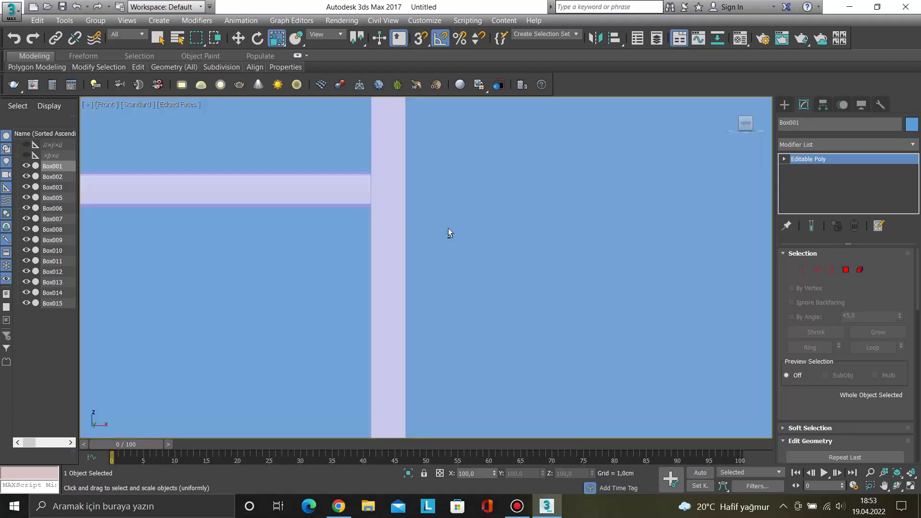
key("z")
left_click(557, 286)
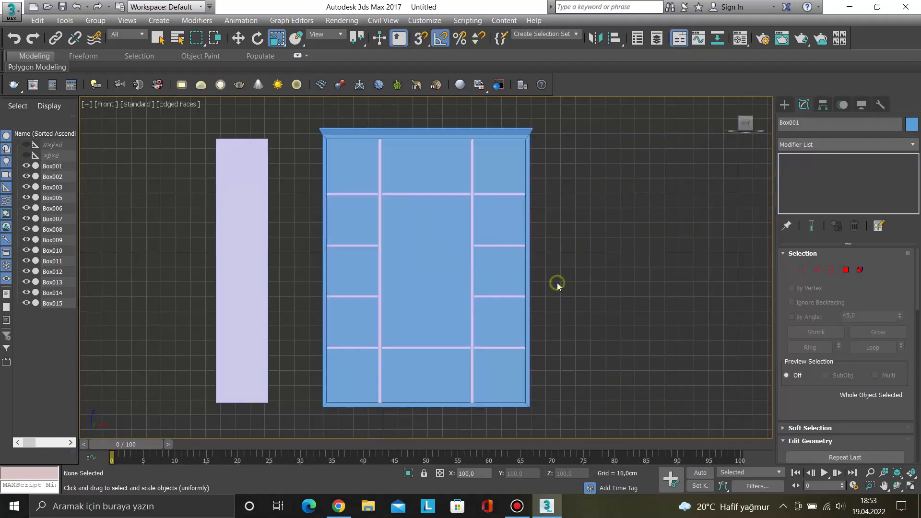
Move the separate door panel in front of the cabinet, to about X 22.1 cm and Y -79.3 cm.
left_click(234, 209)
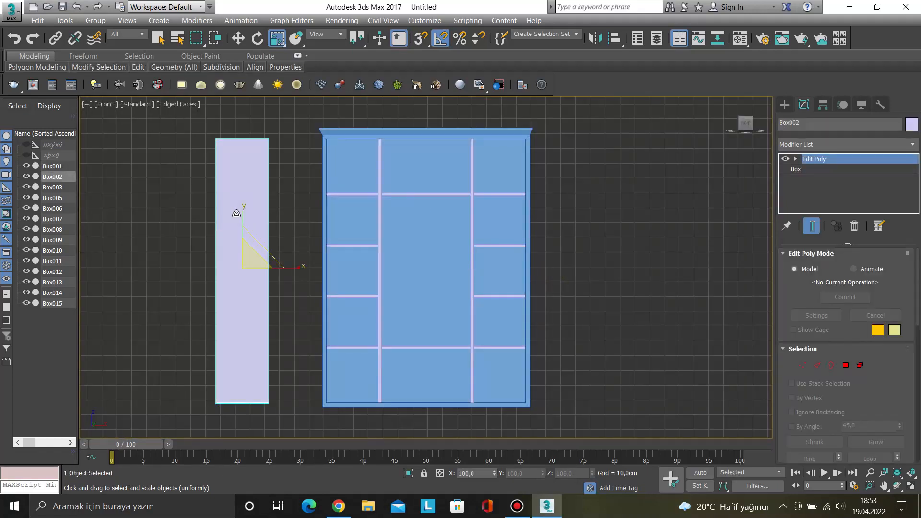
key("w")
left_click_drag(273, 266, 280, 270)
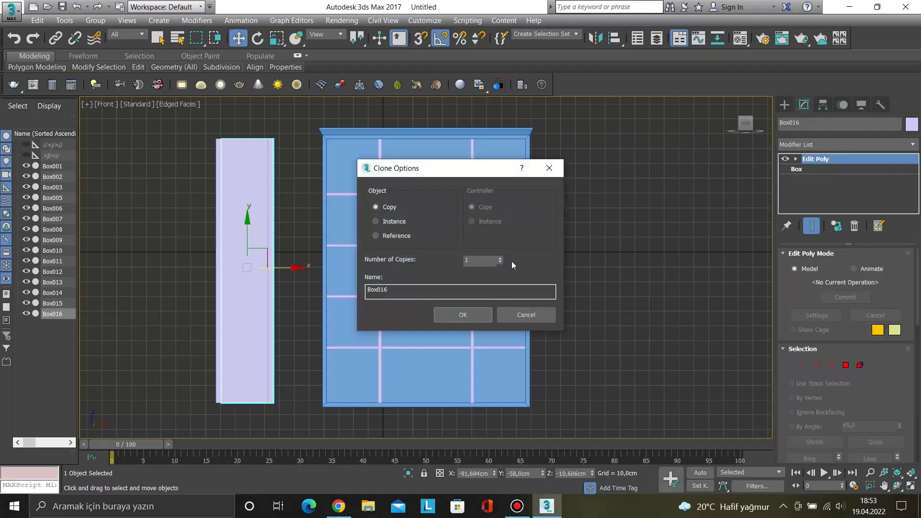
left_click(526, 314)
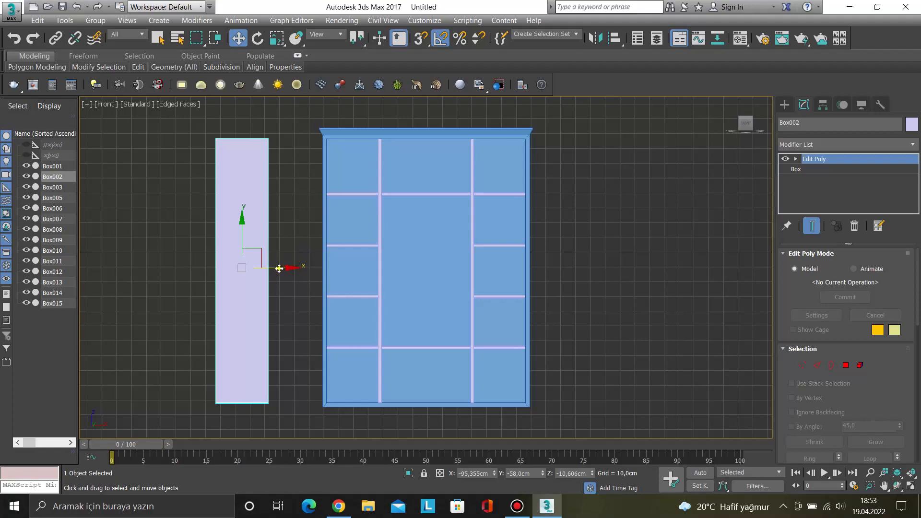
left_click_drag(279, 269, 451, 272)
key("p")
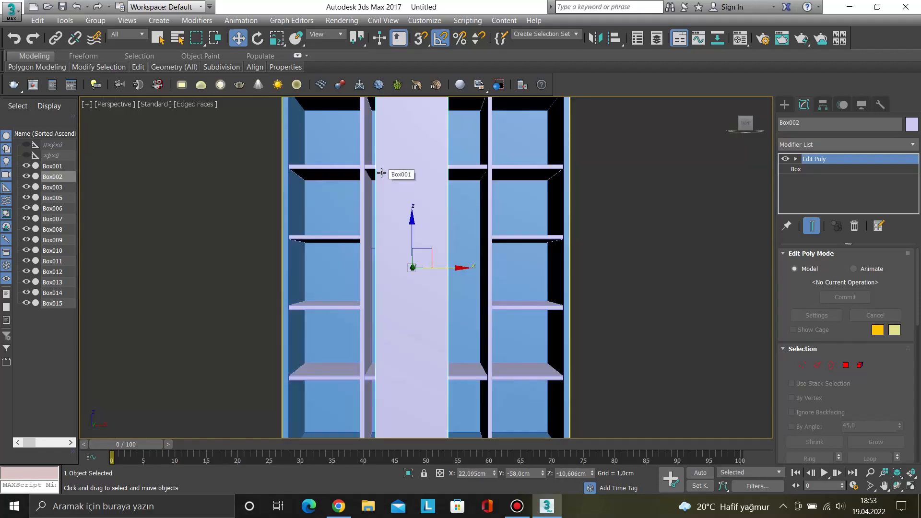
middle_click_drag(383, 180, 410, 189, "alt")
left_click_drag(471, 307, 439, 328)
Turn on 3D snapping and move the door by its upper-left corner vertex onto the upper-left inner corner of the cabinet opening.
scroll(373, 189, "up", 5)
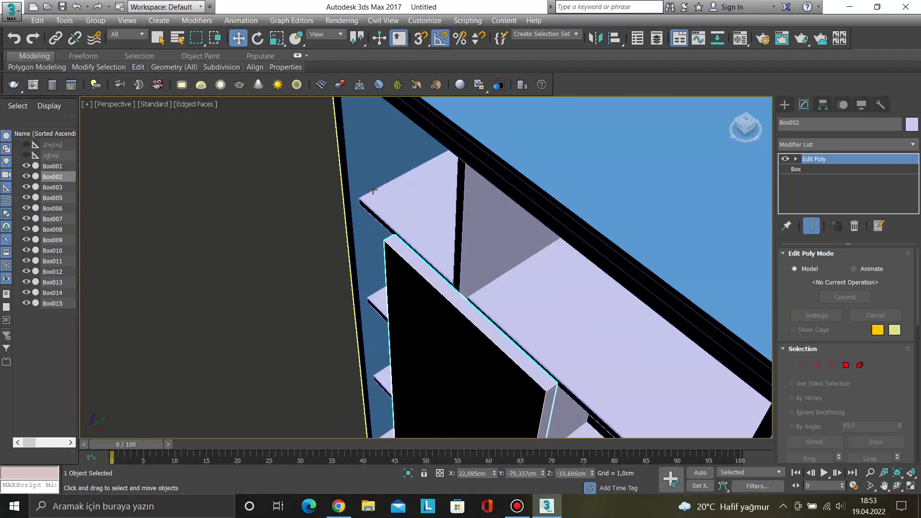
scroll(403, 275, "down", 5)
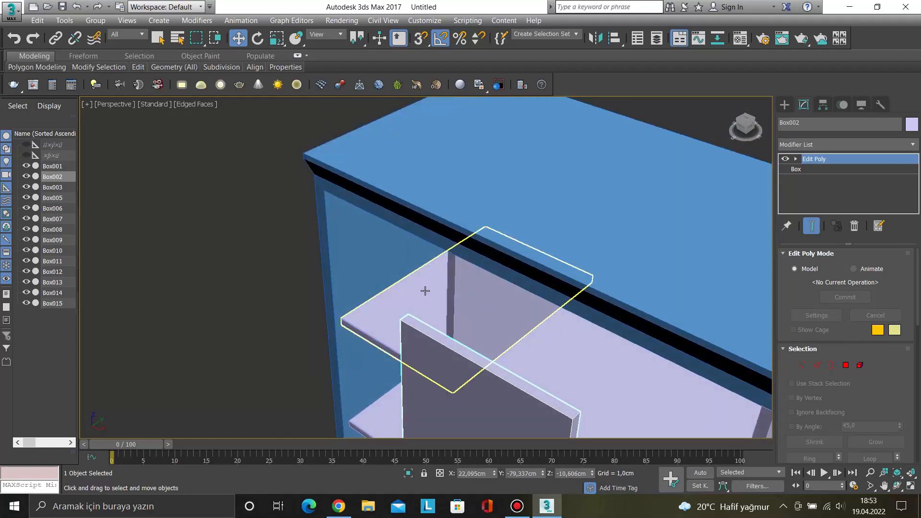
left_click(421, 38)
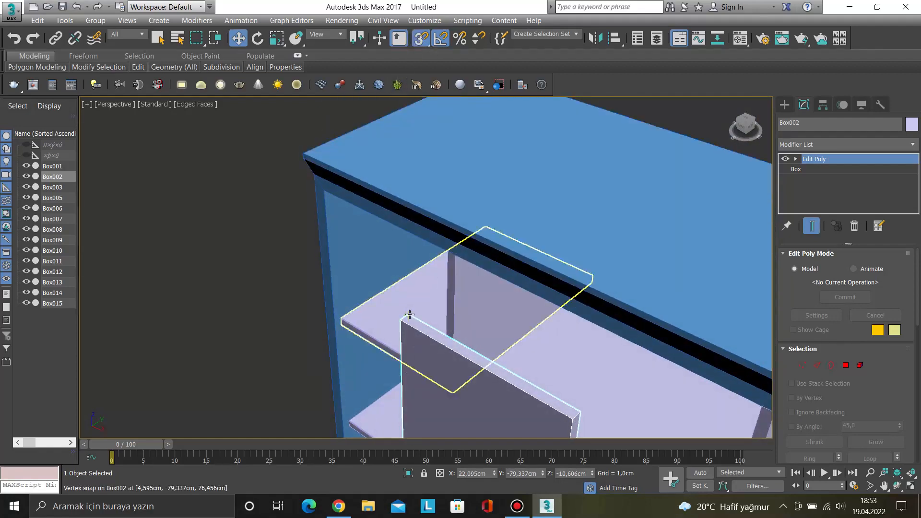
left_click_drag(406, 317, 324, 188)
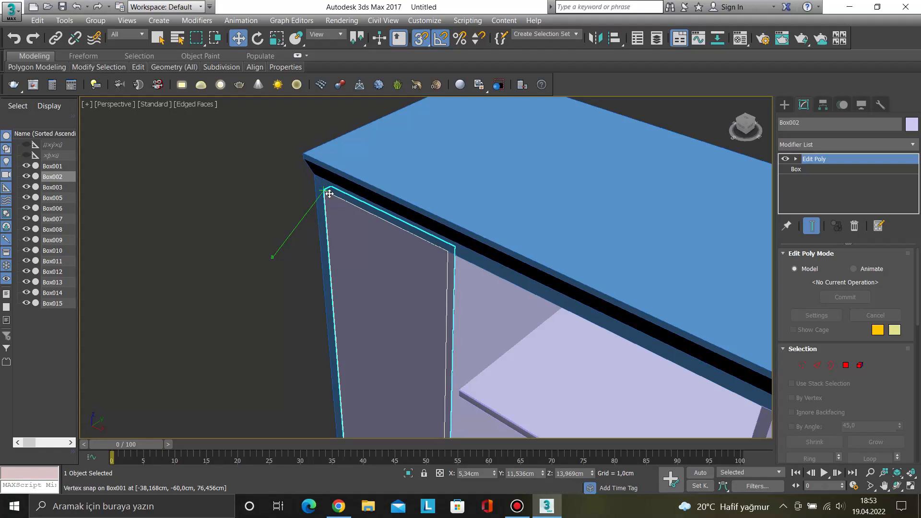
left_click(223, 248)
left_click(379, 274)
Turn snapping off and isolate the door panel in the Front view.
key("f")
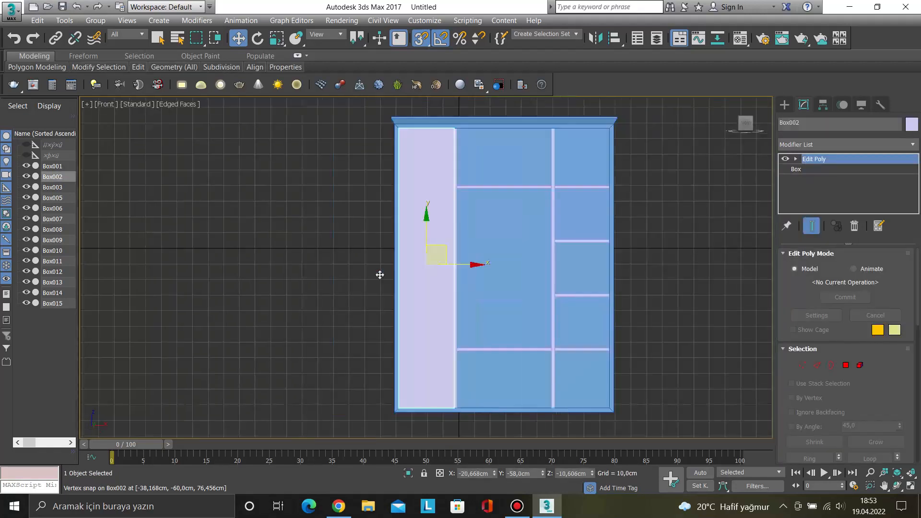
key("s")
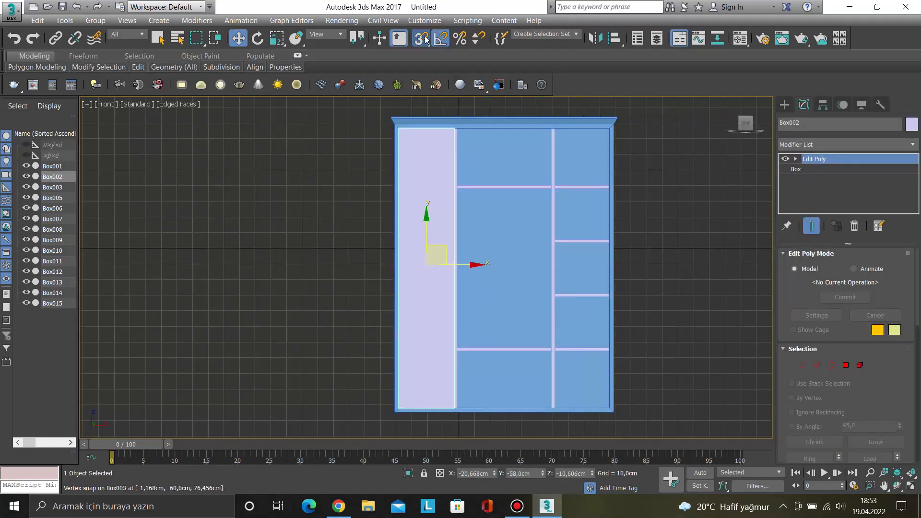
left_click(289, 261)
left_click(423, 212)
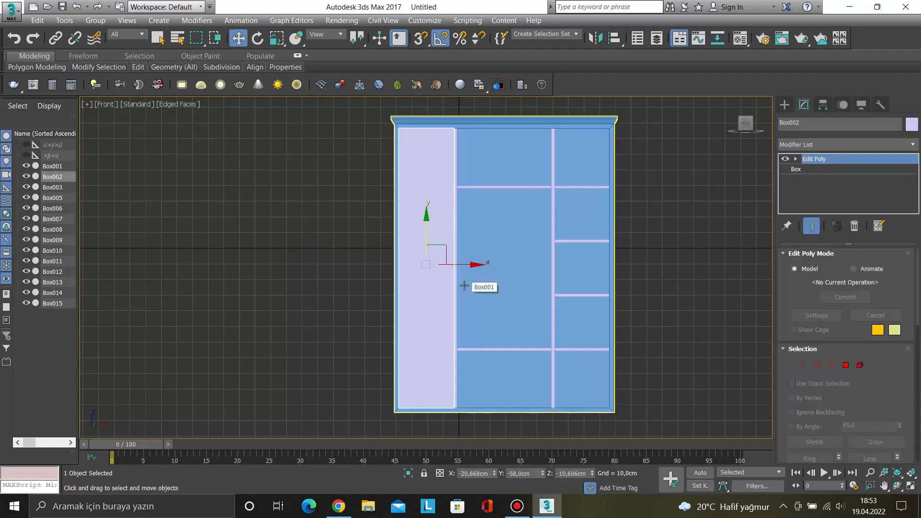
key("alt+q")
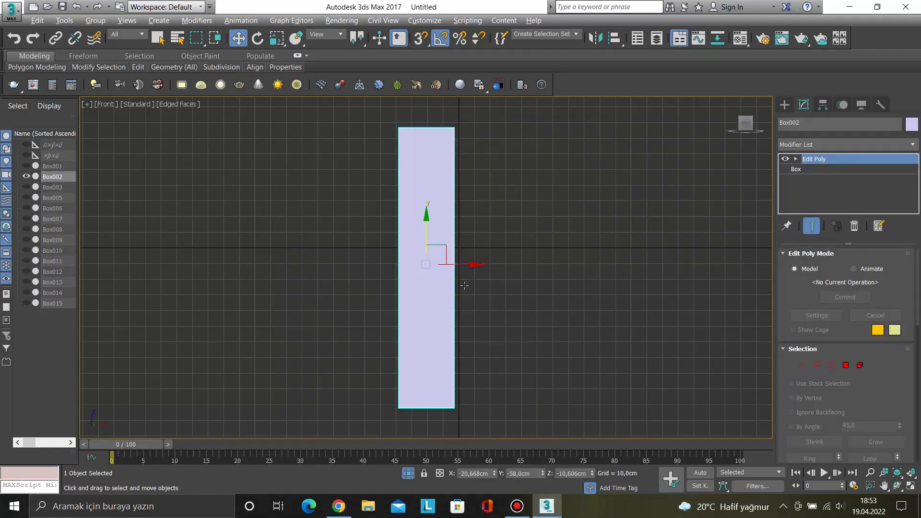
Connect the door's four long vertical edges with 1 segment to divide the panel at mid-height.
key("2")
left_click_drag(541, 254, 336, 229)
scroll(916, 392, "down", 5)
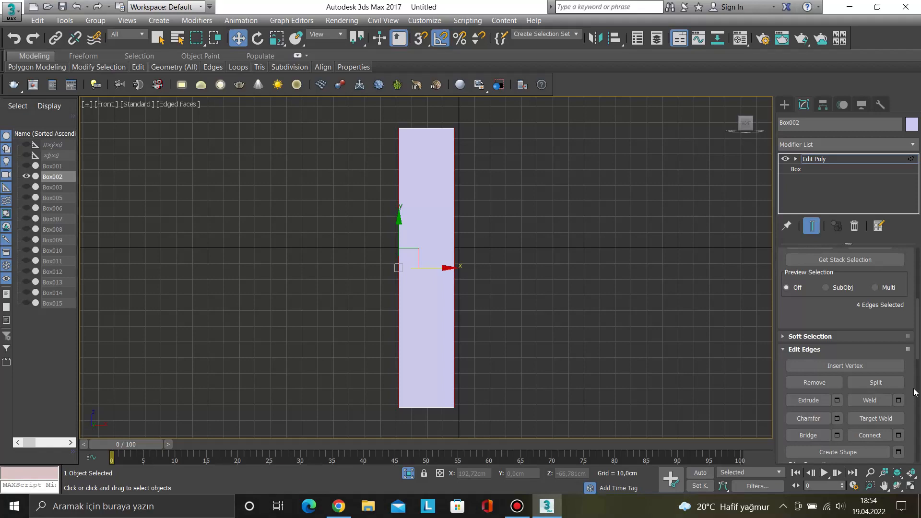
scroll(915, 391, "down", 1)
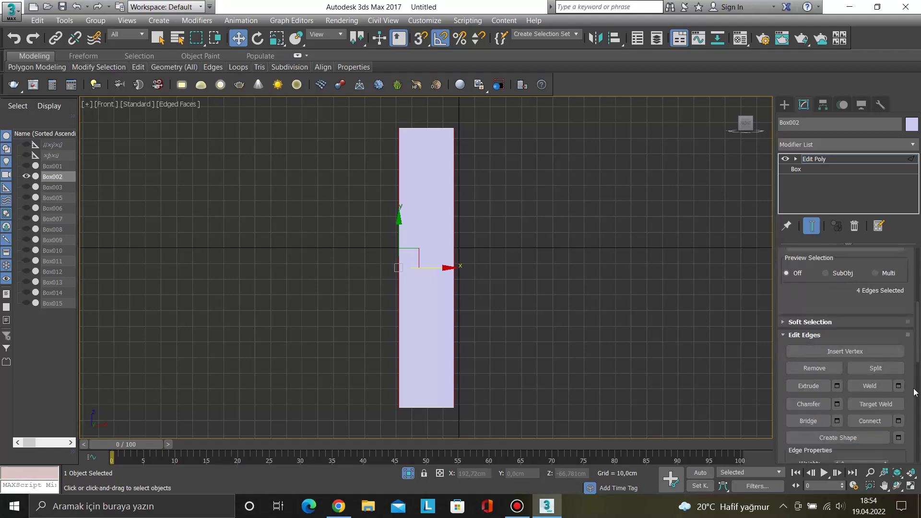
left_click(898, 420)
scroll(381, 269, "up", 8)
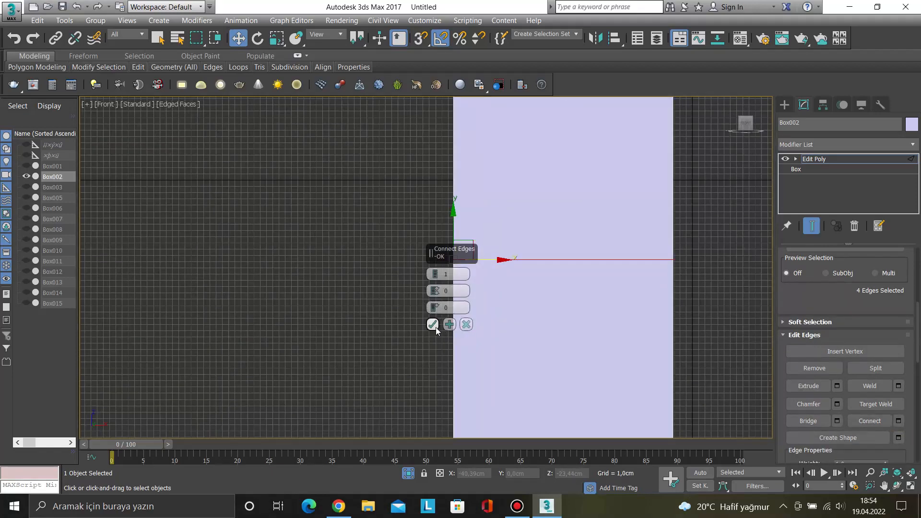
left_click(434, 327)
left_click(373, 327)
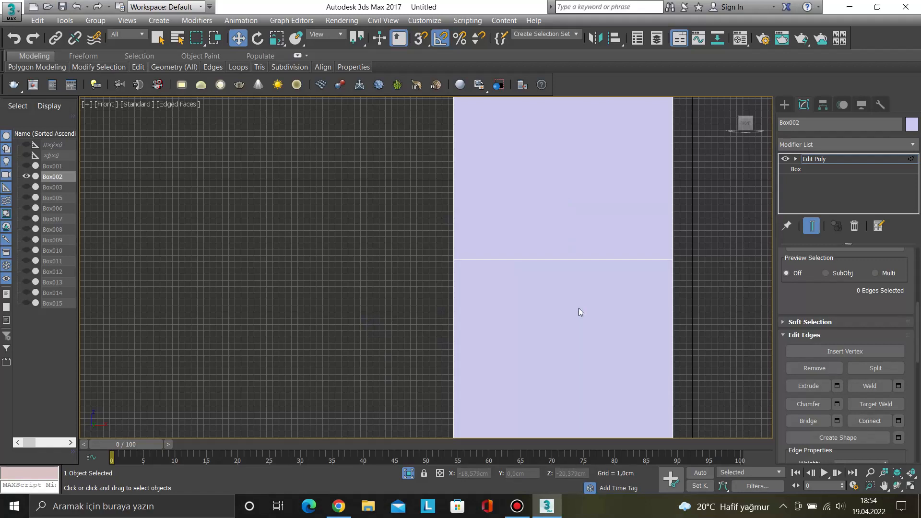
Inset the door's lower front polygon by 2 cm.
scroll(916, 328, "up", 5)
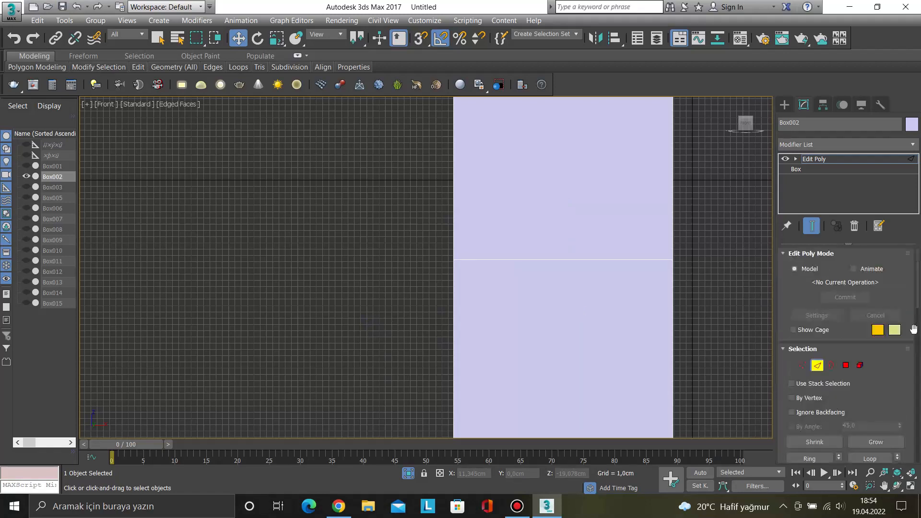
left_click(846, 365)
left_click(573, 331)
scroll(913, 374, "down", 3)
scroll(912, 374, "down", 5)
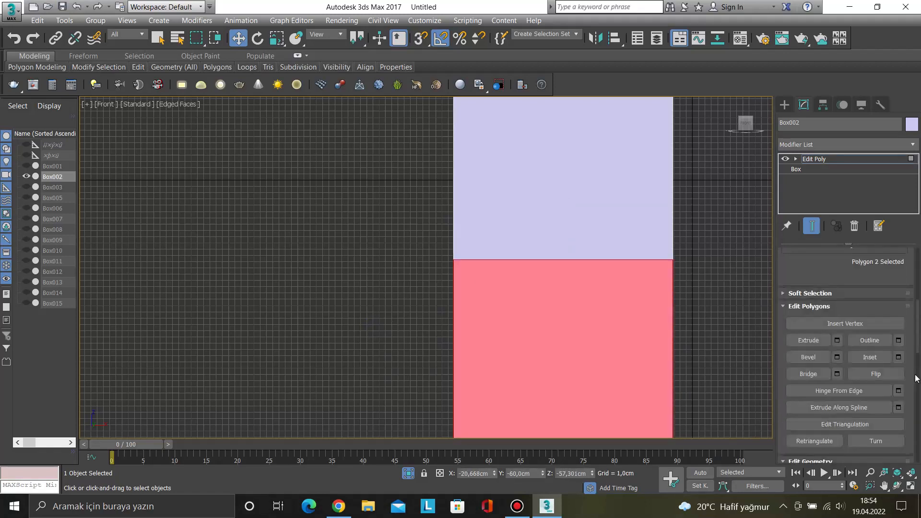
left_click(899, 357)
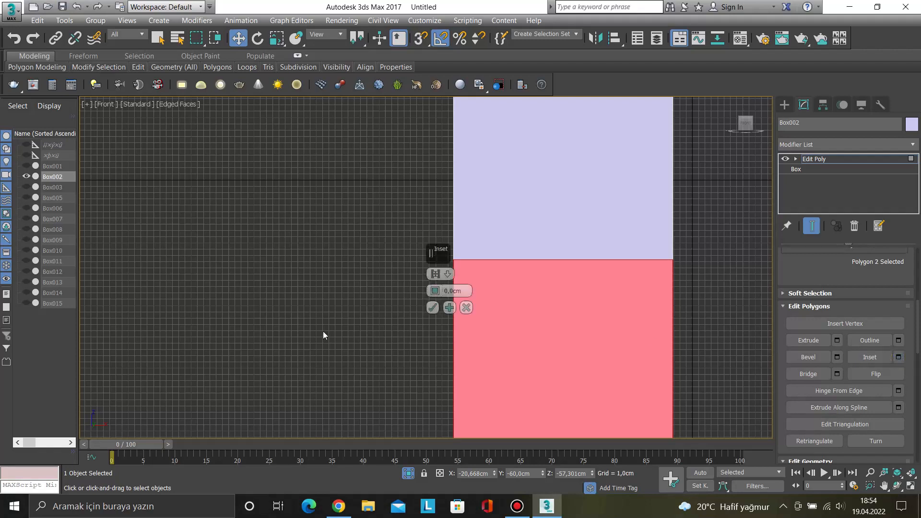
double_click(465, 291)
type("2")
key("Return")
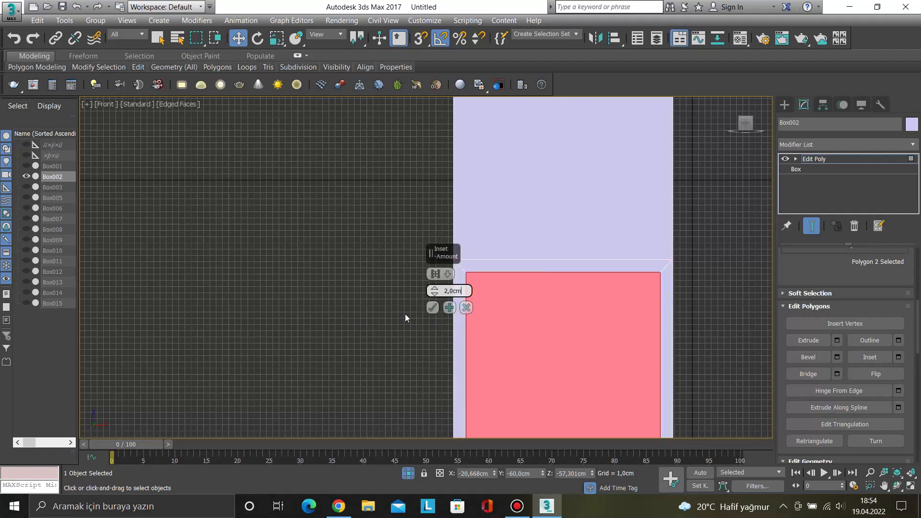
left_click(432, 309)
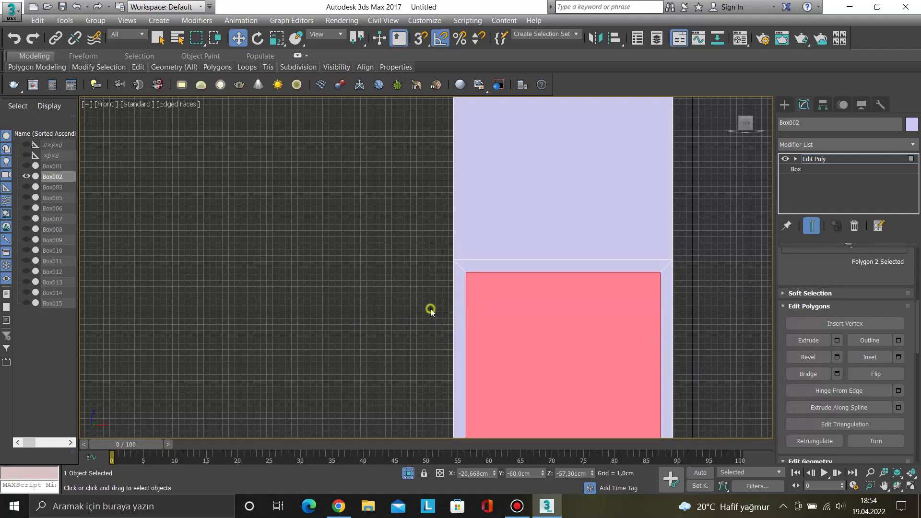
Inset the door's upper front polygon by the same 2 cm.
left_click(490, 232)
left_click(899, 356)
left_click(433, 307)
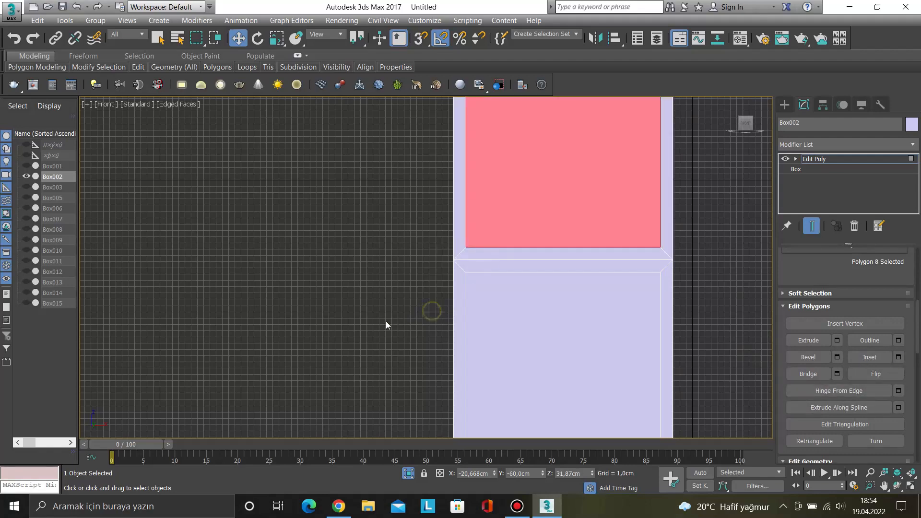
left_click(385, 321)
Extrude both inset front polygons of the door by -1 cm to recess them into the frame.
scroll(384, 323, "down", 5)
scroll(384, 325, "up", 2)
left_click(438, 270)
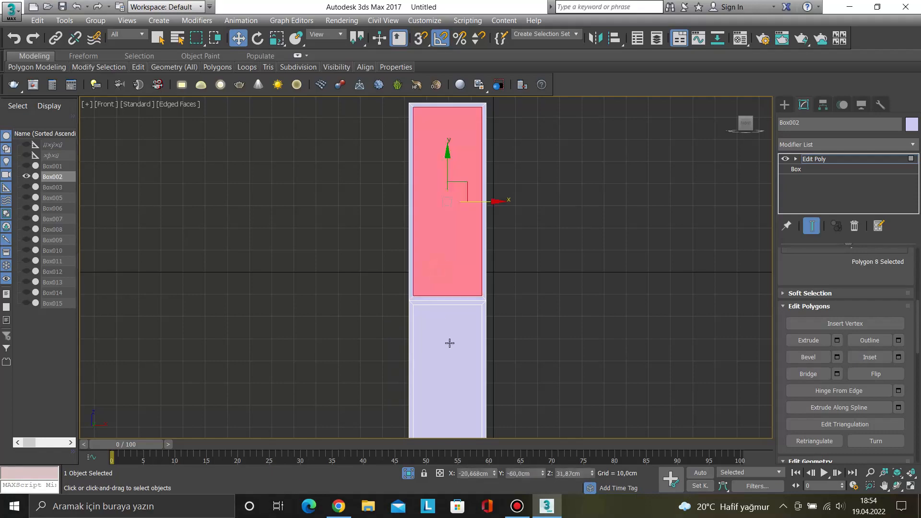
left_click(449, 342, "ctrl")
key("p")
middle_click_drag(449, 365, 432, 381, "alt")
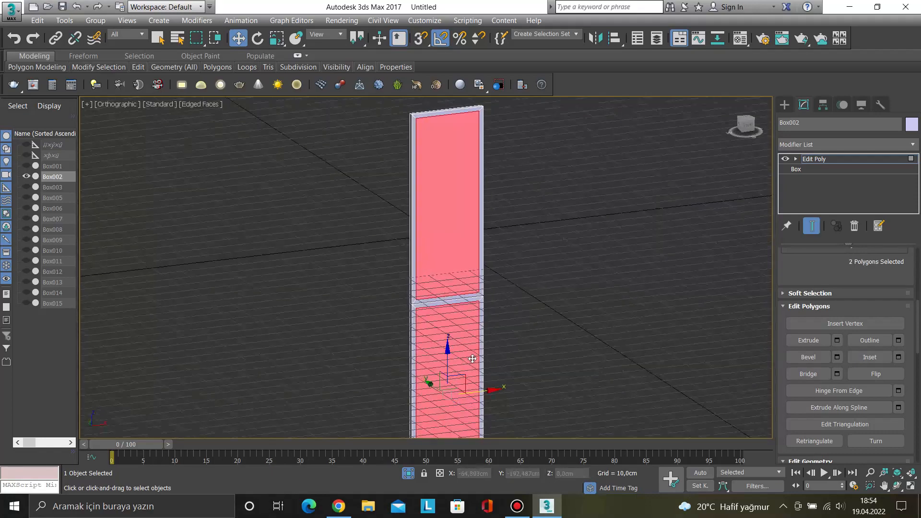
scroll(473, 353, "up", 3)
scroll(429, 277, "up", 2)
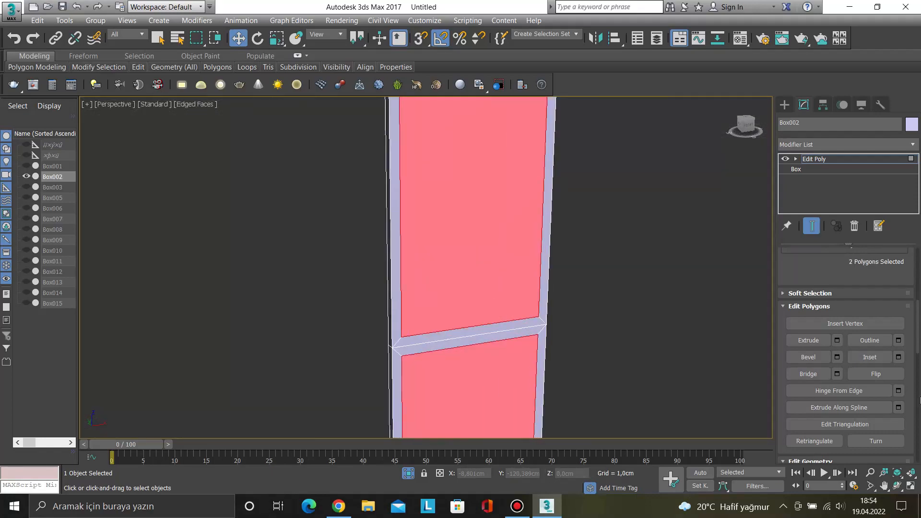
left_click(837, 341)
scroll(439, 299, "up", 3)
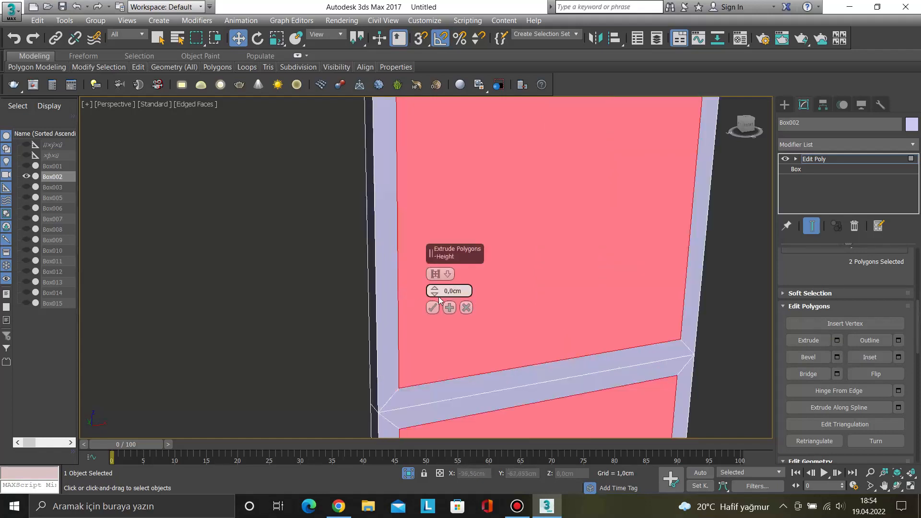
double_click(465, 294)
key("Return")
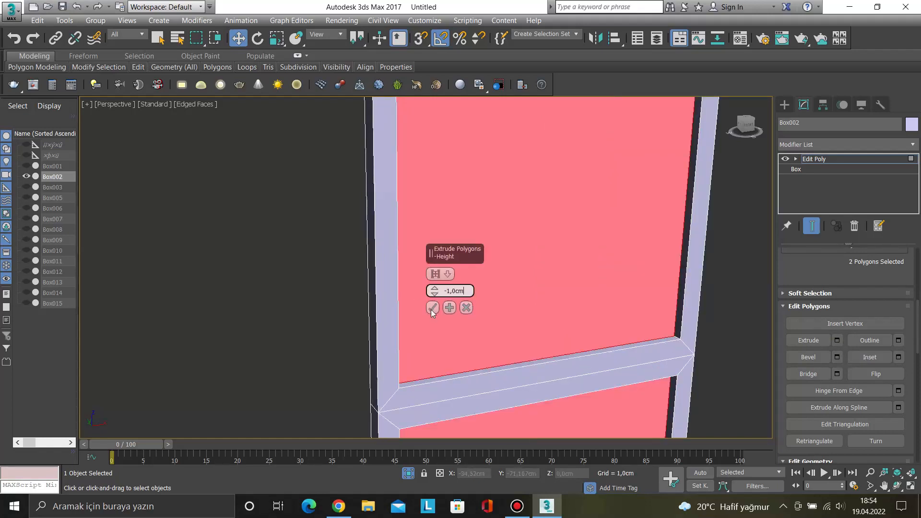
left_click(432, 309)
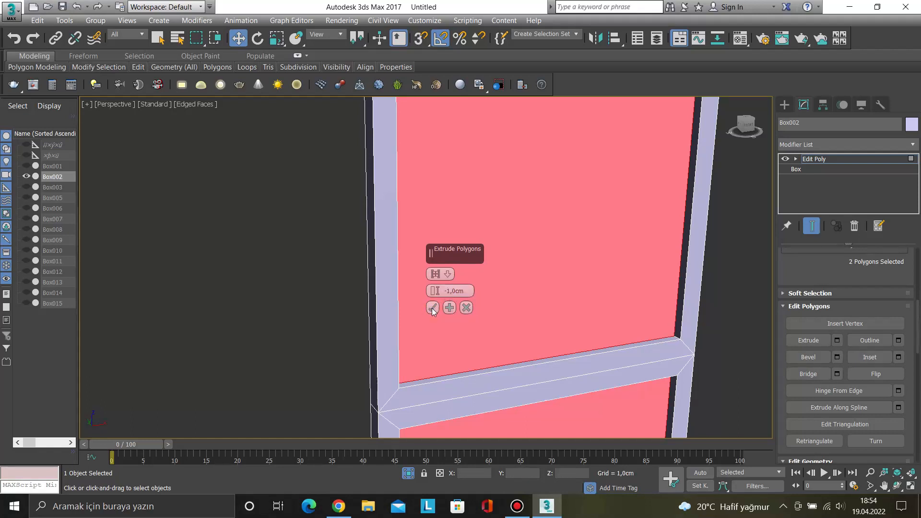
left_click(179, 308)
Connect the upper recessed panel's two long vertical edges with 2 segments and a pinch of 89, adding horizontal edges near its ends.
scroll(397, 313, "down", 6)
middle_click_drag(352, 309, 418, 315, "alt")
scroll(428, 230, "up", 4)
middle_click_drag(428, 230, 472, 272, "alt")
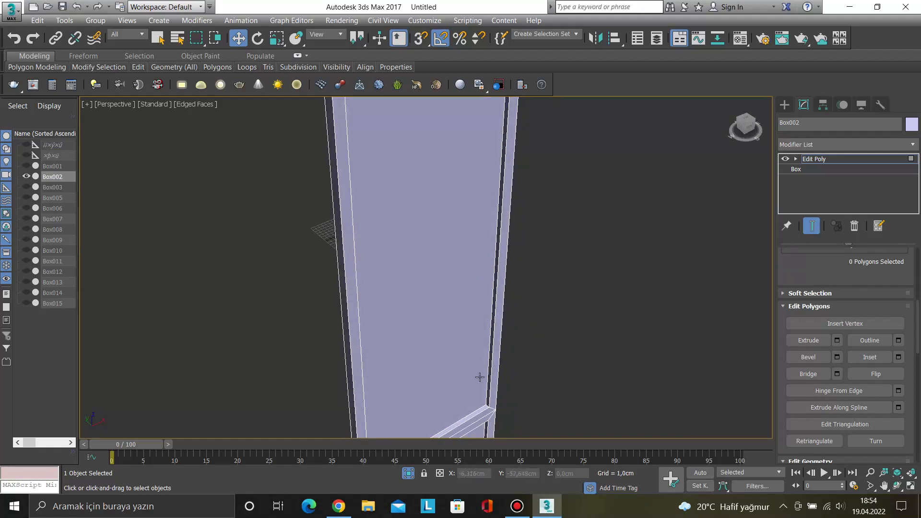
left_click(494, 283)
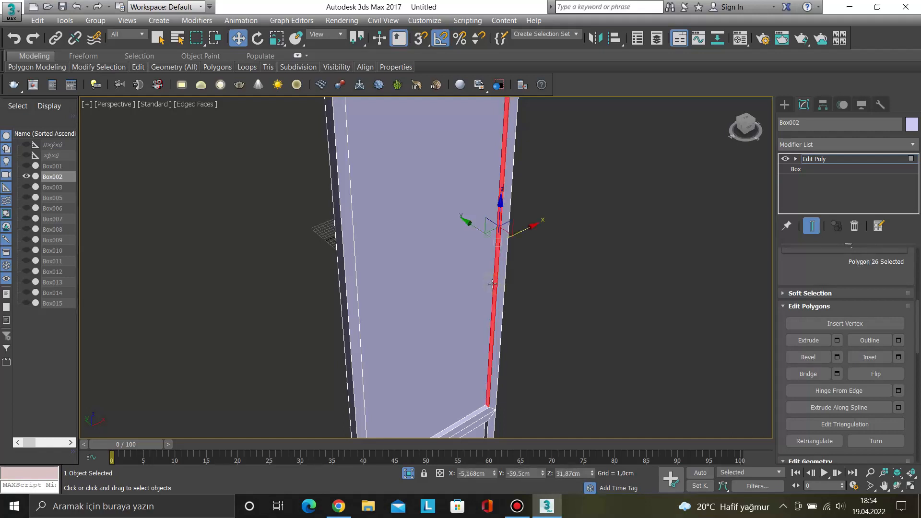
key("2")
scroll(911, 326, "up", 5)
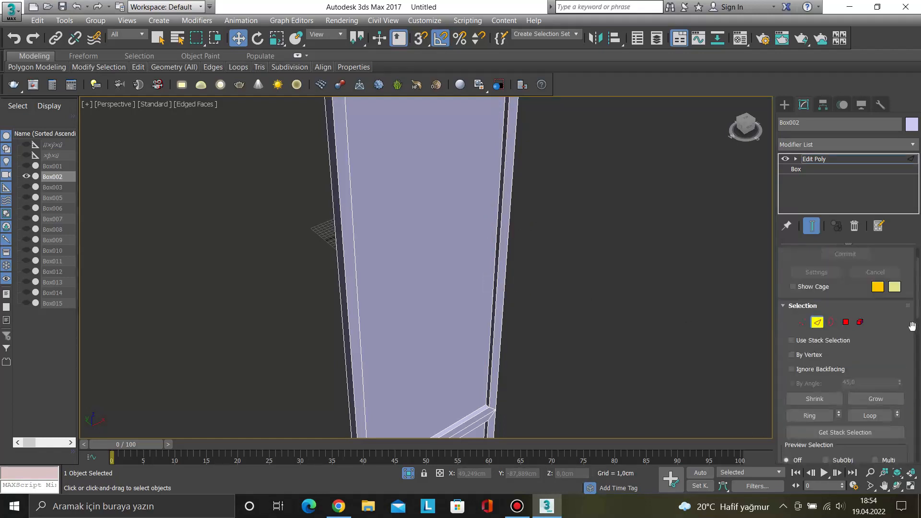
scroll(502, 251, "up", 5)
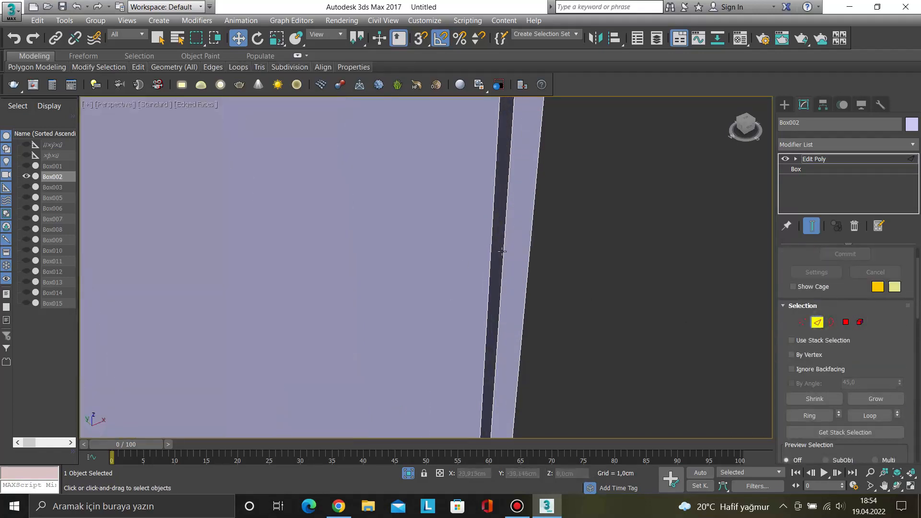
left_click(488, 258)
scroll(489, 258, "down", 5)
scroll(419, 270, "up", 6)
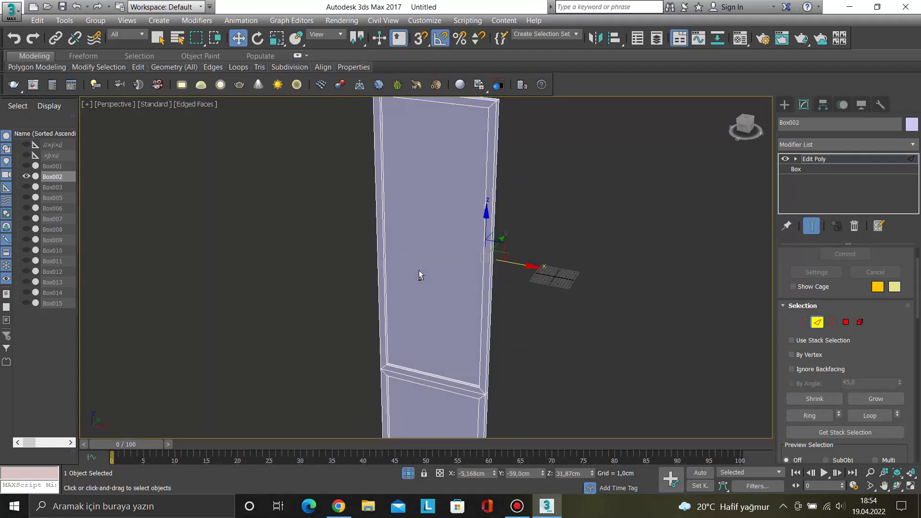
scroll(386, 239, "up", 2)
left_click(382, 238)
scroll(476, 300, "down", 6)
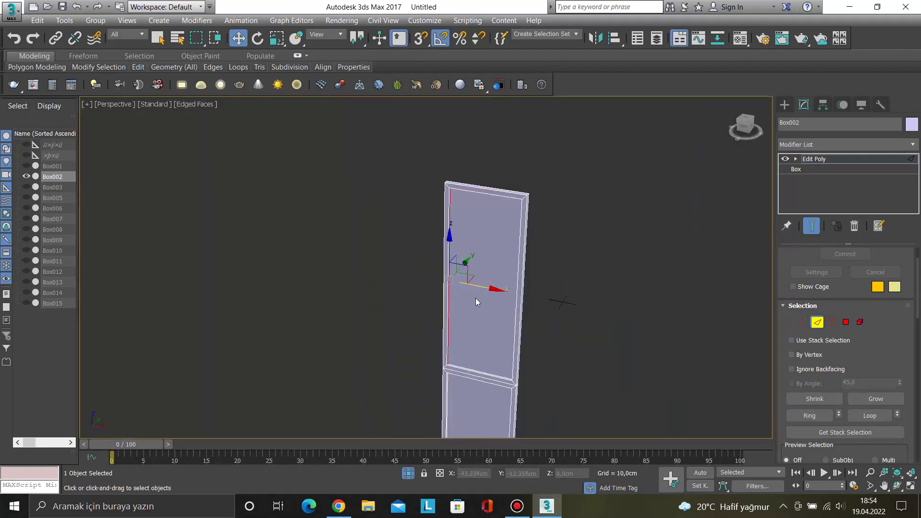
scroll(901, 402, "down", 5)
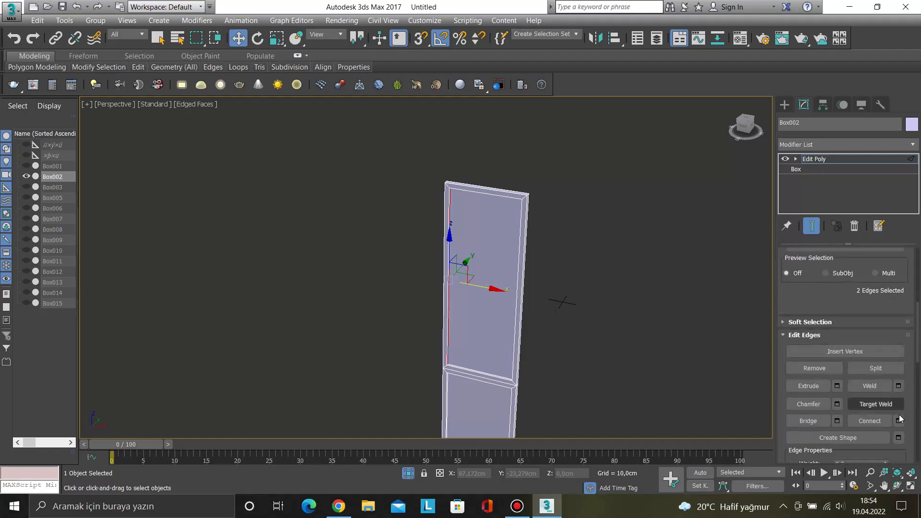
left_click(898, 421)
scroll(528, 324, "up", 4)
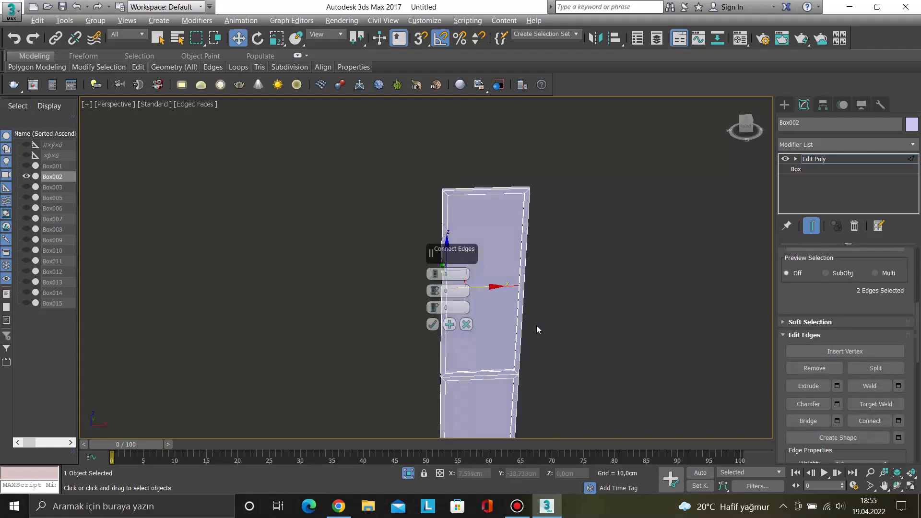
key("f")
scroll(344, 343, "down", 3)
left_click(434, 272)
scroll(341, 273, "down", 3)
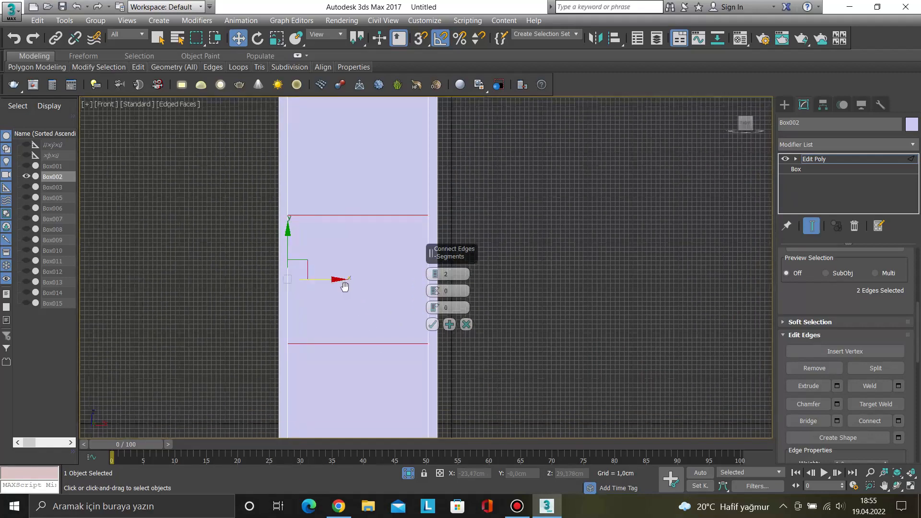
left_click_drag(443, 290, 423, 120)
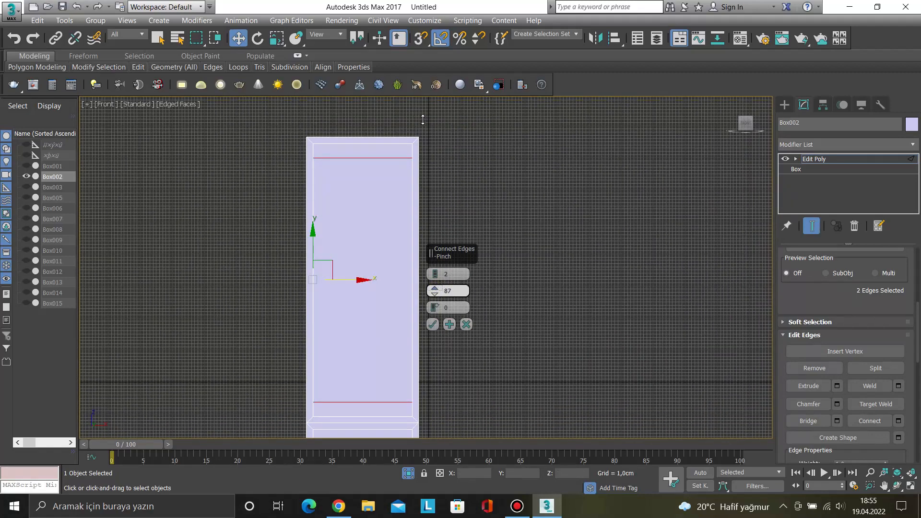
left_click(433, 324)
middle_click_drag(437, 329, 462, 370, "alt")
left_click(462, 367)
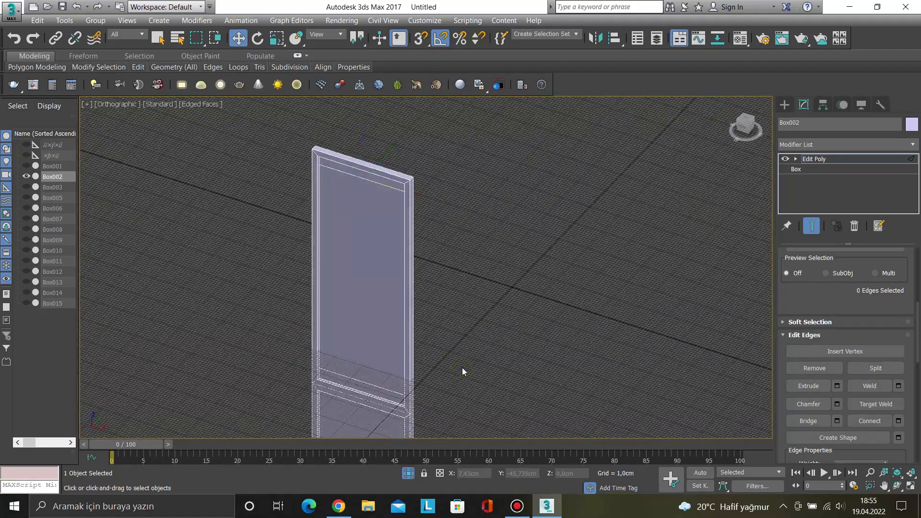
Connect the lower recessed panel's two long vertical edges with the same 2 segments and pinch of 89.
key("f")
key("p")
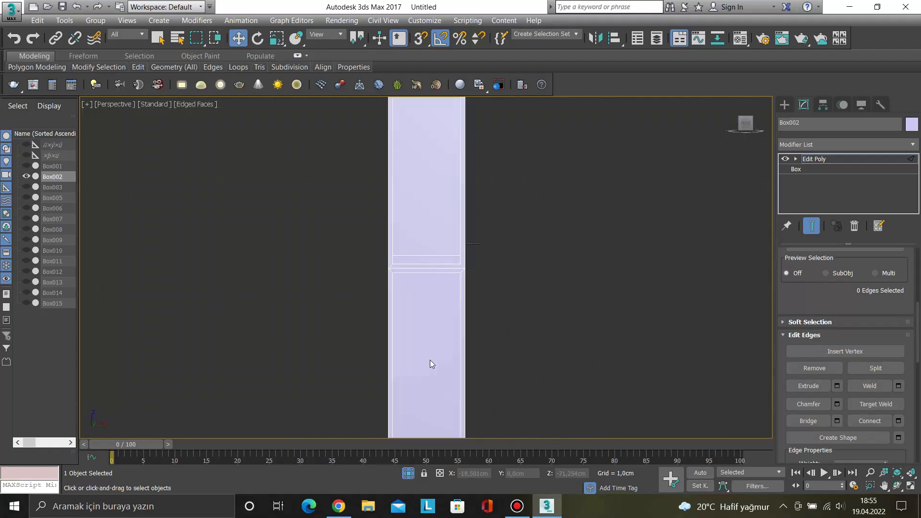
middle_click_drag(430, 360, 444, 343, "alt")
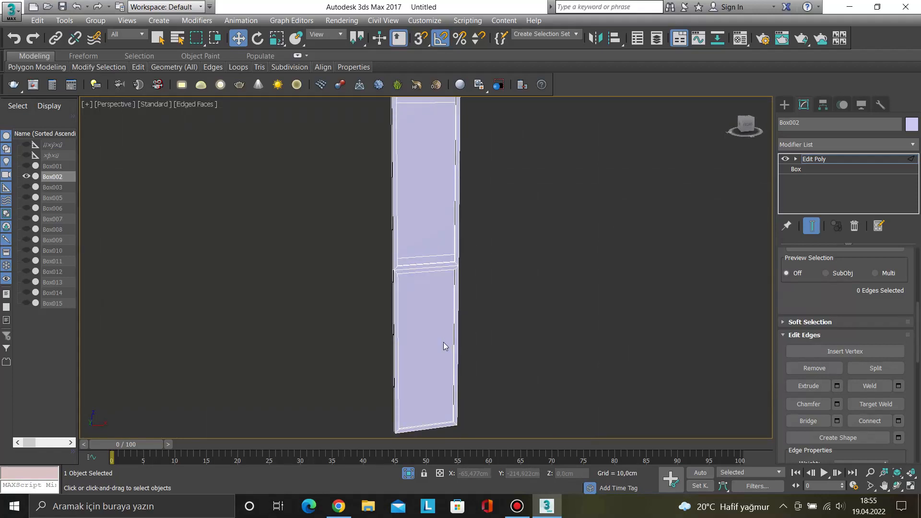
scroll(444, 347, "up", 10)
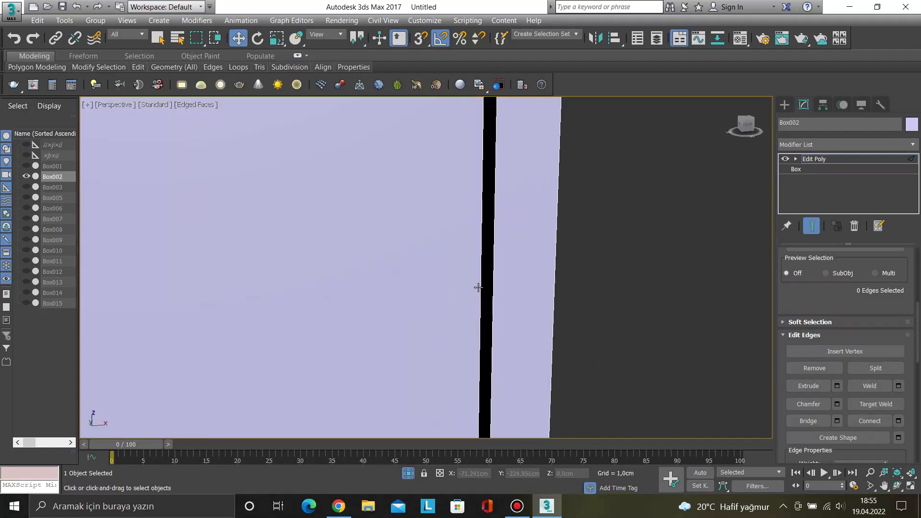
left_click(480, 287)
scroll(474, 289, "down", 8)
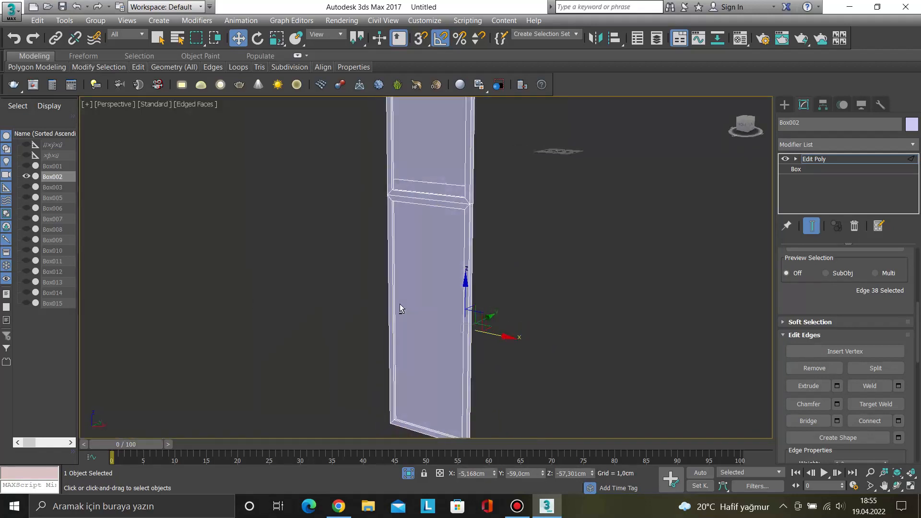
scroll(399, 288, "up", 3)
scroll(398, 273, "up", 3)
left_click(386, 268, "ctrl")
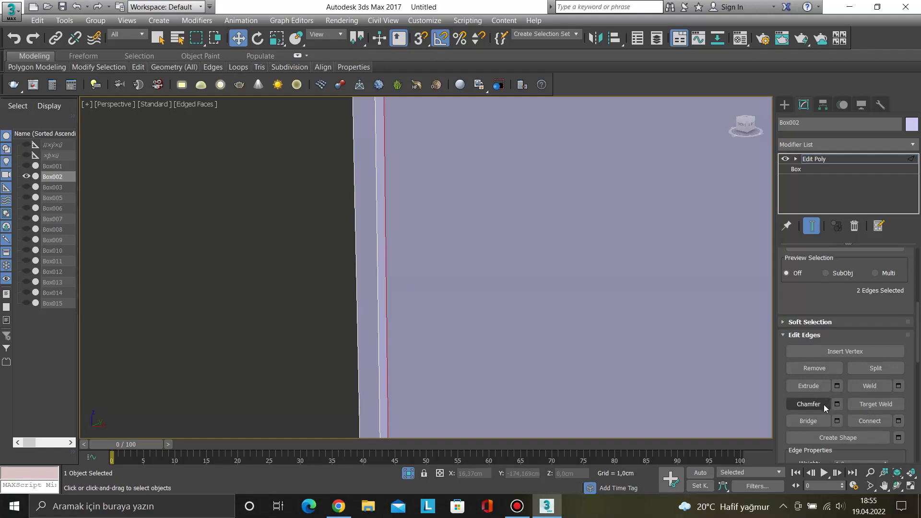
left_click(898, 421)
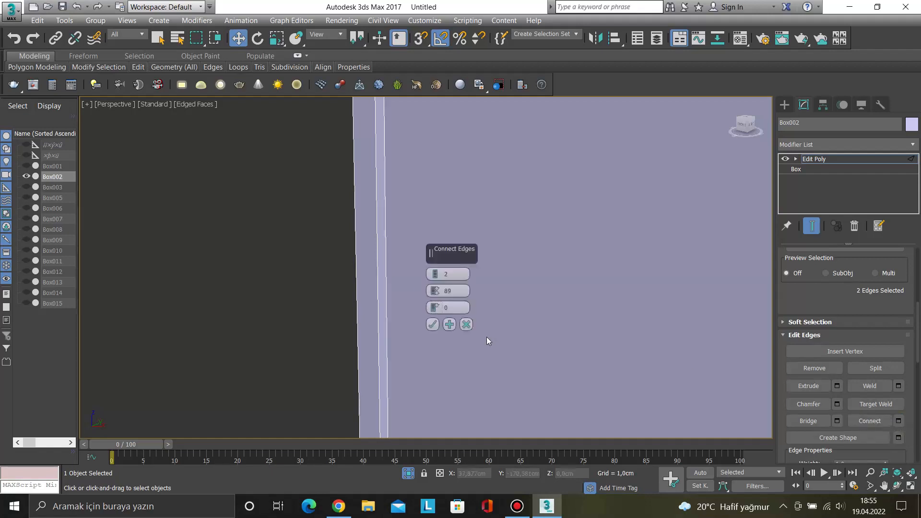
scroll(298, 369, "down", 5)
middle_click_drag(298, 370, 407, 293)
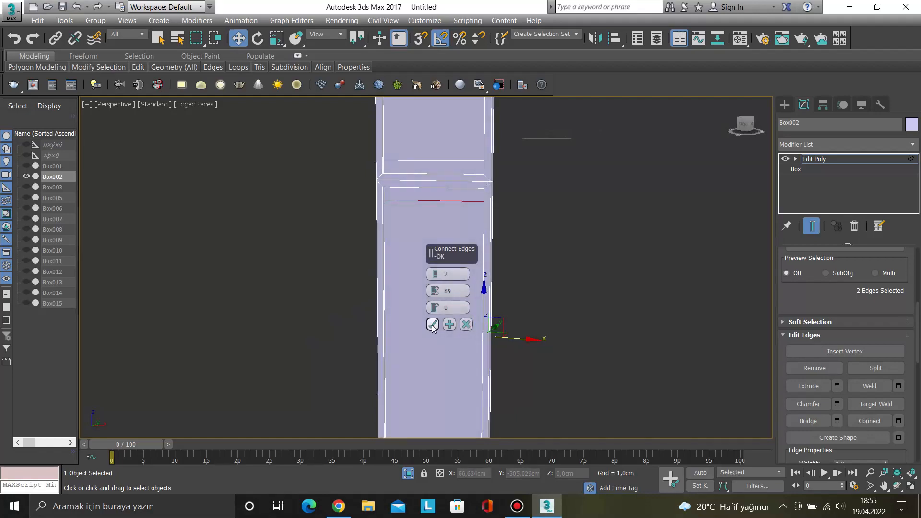
left_click(433, 325)
Try to connect the upper recessed panel's two new horizontal edges with 2 evenly spaced vertical segments.
key("f")
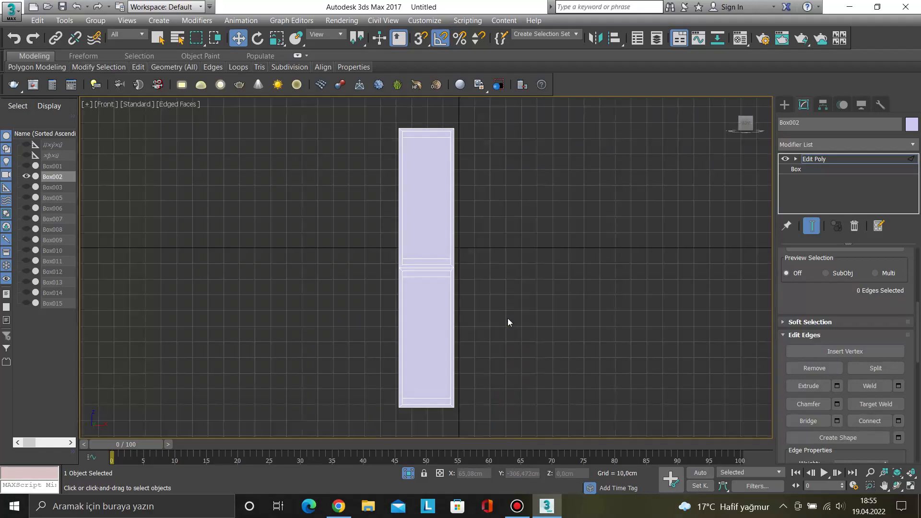
scroll(422, 139, "up", 4)
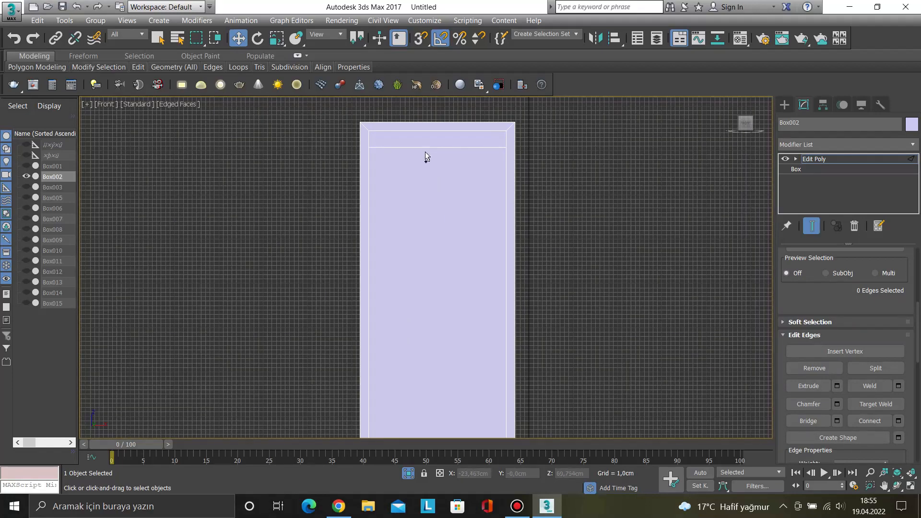
left_click(425, 148)
middle_click_drag(452, 269, 455, 195)
scroll(425, 417, "up", 3)
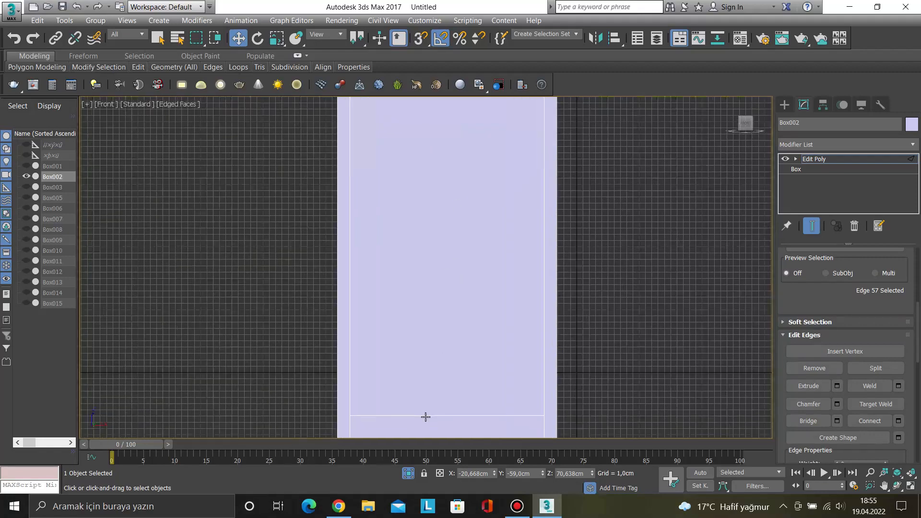
left_click(425, 415)
left_click(896, 423)
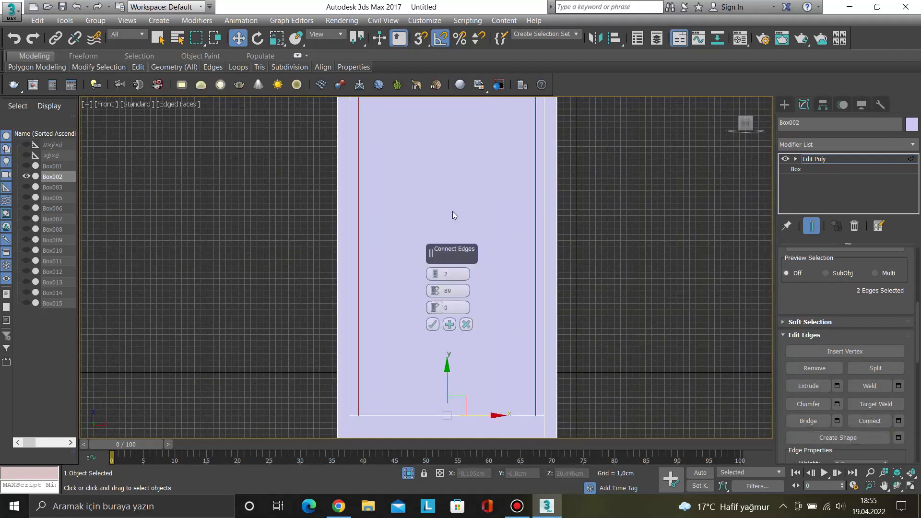
key("Return")
key("1")
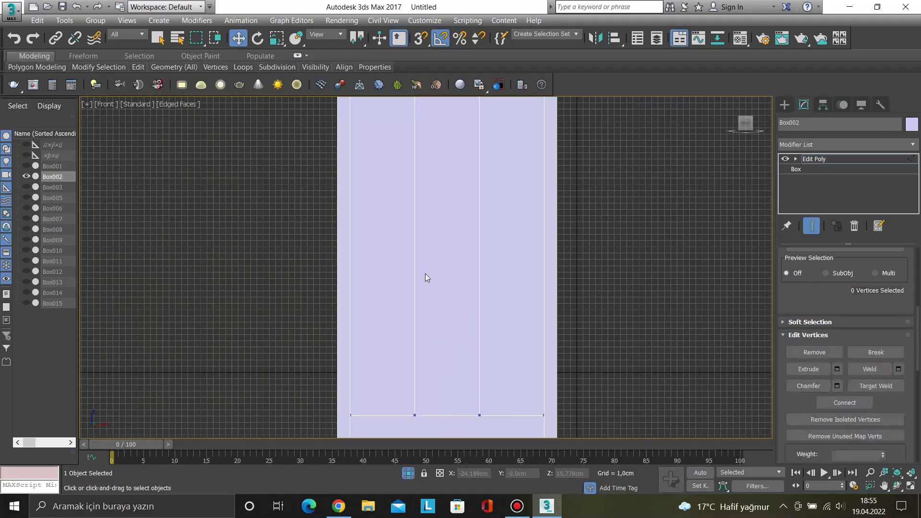
key("0")
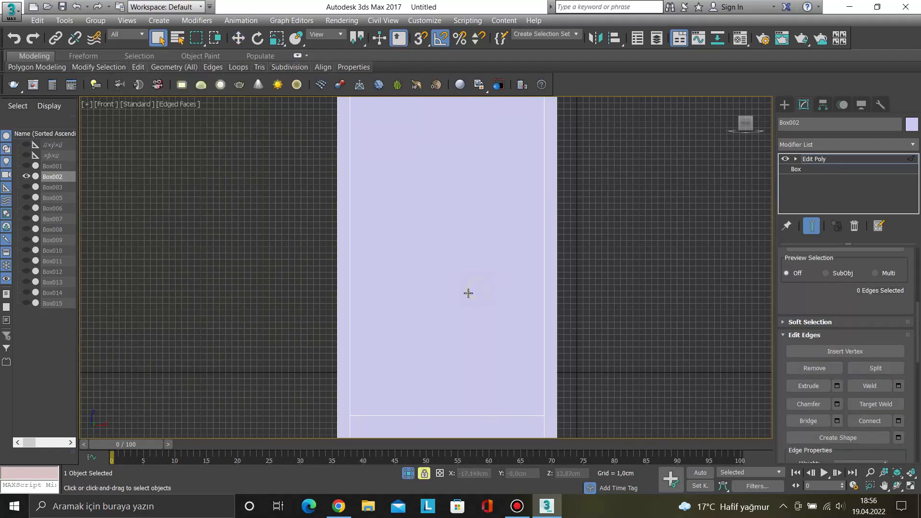
scroll(463, 311, "down", 3)
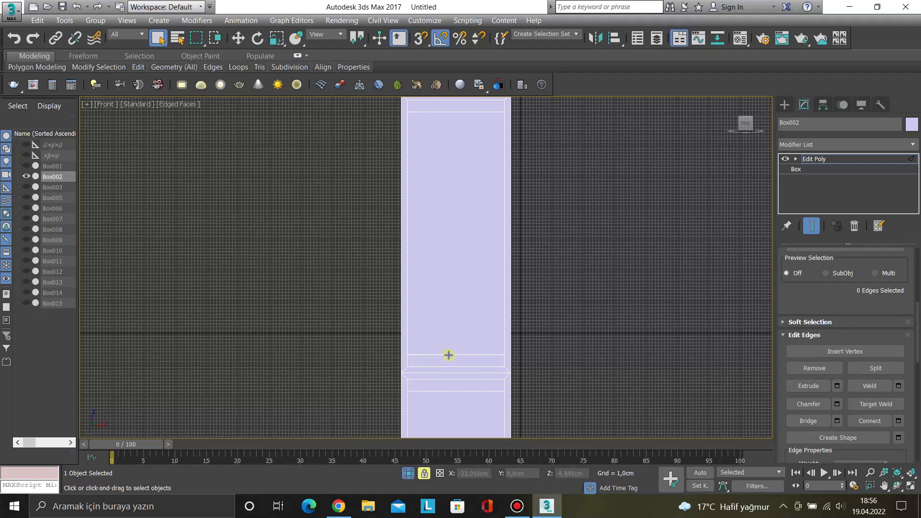
scroll(840, 335, "up", 5)
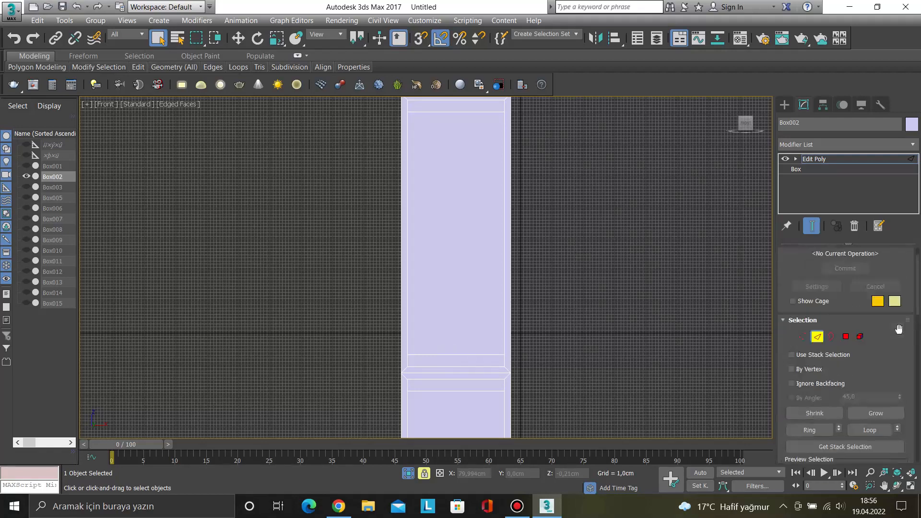
left_click(817, 351)
left_click(816, 352)
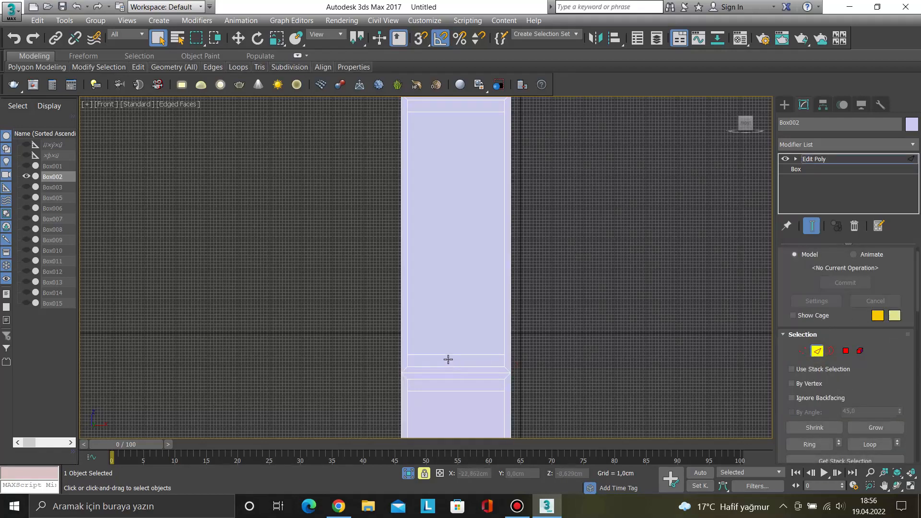
Connect the two added horizontal edges of the upper recessed panel with 10 evenly spaced vertical segments and a pinch of 0.
scroll(444, 355, "up", 2)
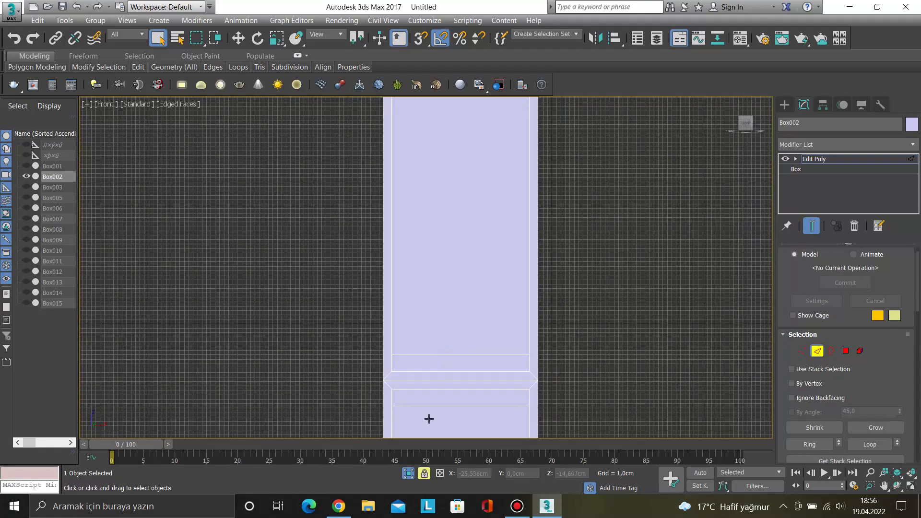
left_click(424, 354)
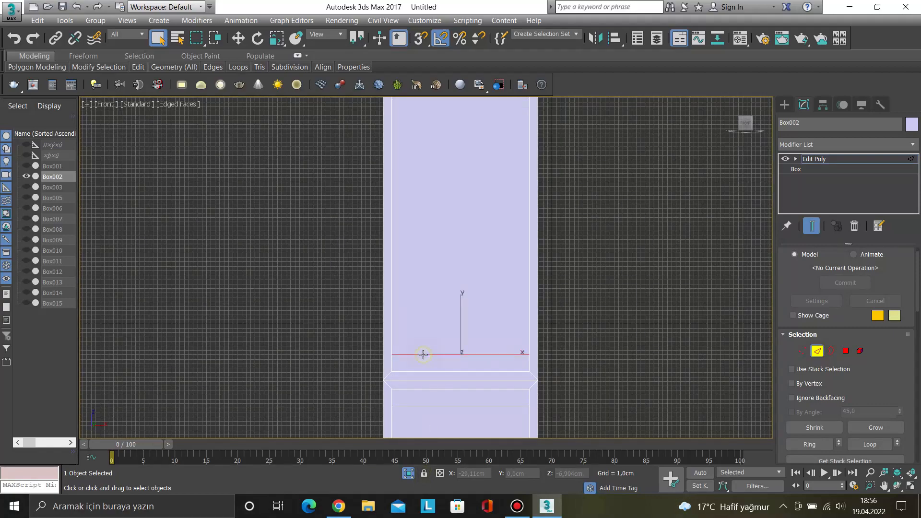
scroll(423, 354, "down", 2)
middle_click_drag(441, 186, 436, 215)
scroll(424, 245, "up", 5)
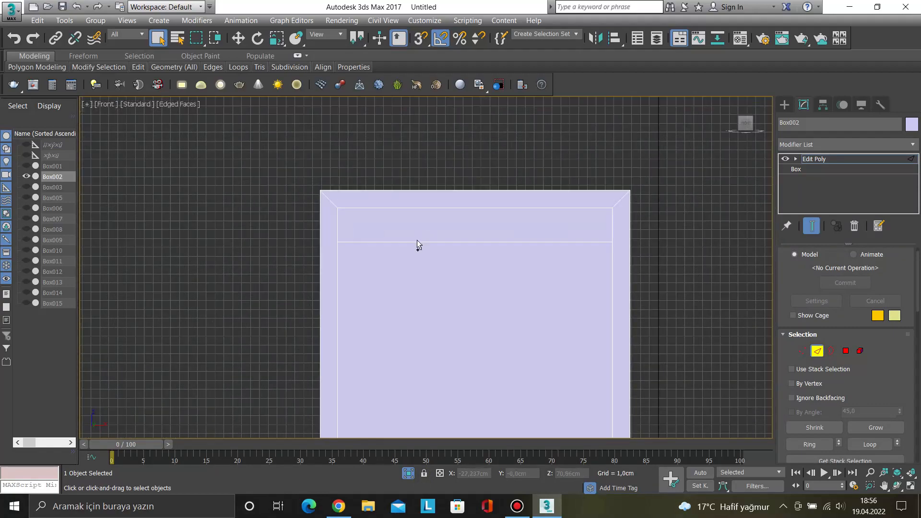
left_click(421, 242)
scroll(418, 259, "down", 3)
middle_click_drag(416, 272, 399, 254, "alt")
key("f")
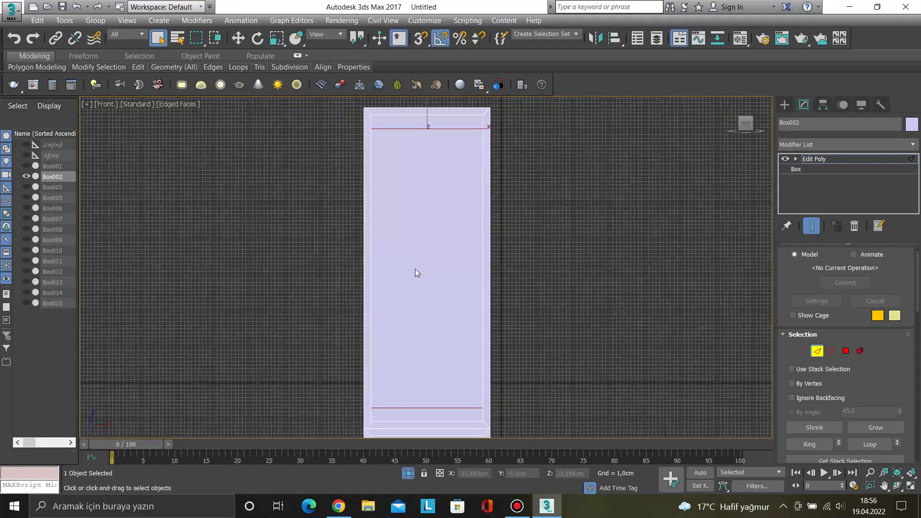
scroll(905, 386, "down", 6)
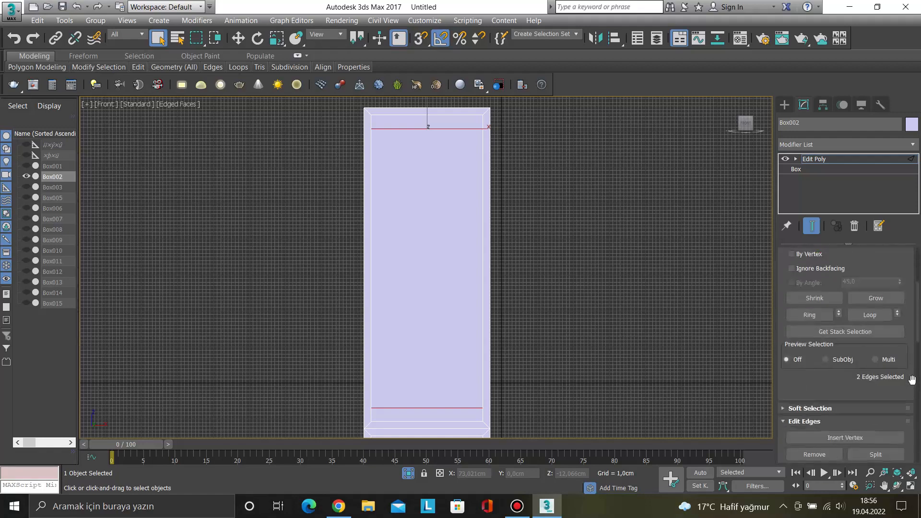
left_click(898, 379)
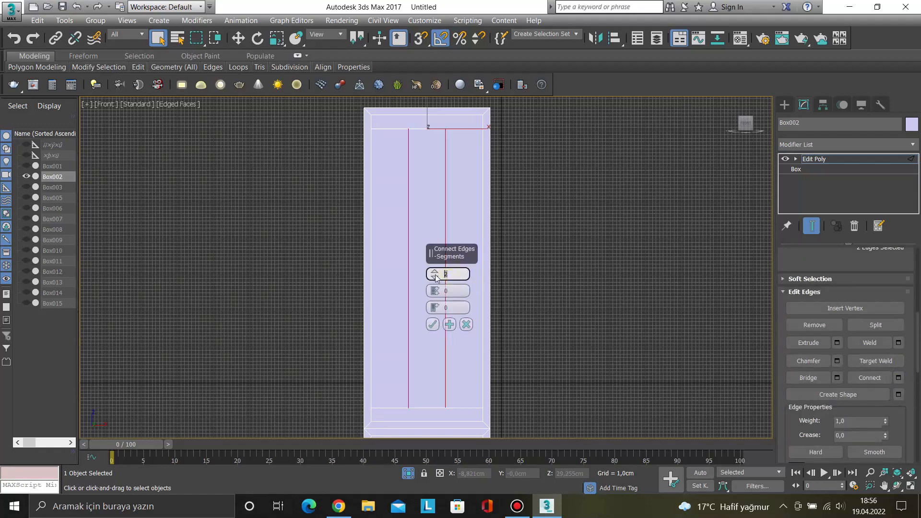
type("10")
key("Return")
left_click(433, 324)
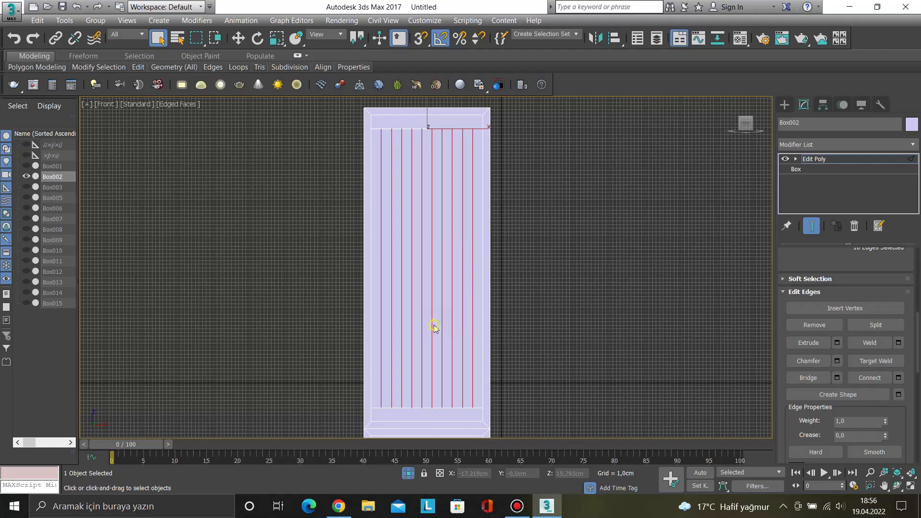
Connect the lower recessed panel's two added horizontal edges with the same 10 evenly spaced vertical segments.
left_click(625, 355)
middle_click_drag(466, 436, 454, 260)
left_click(410, 274)
scroll(441, 320, "down", 2)
middle_click_drag(488, 338, 480, 181)
scroll(401, 326, "up", 4)
left_click(398, 330, "ctrl")
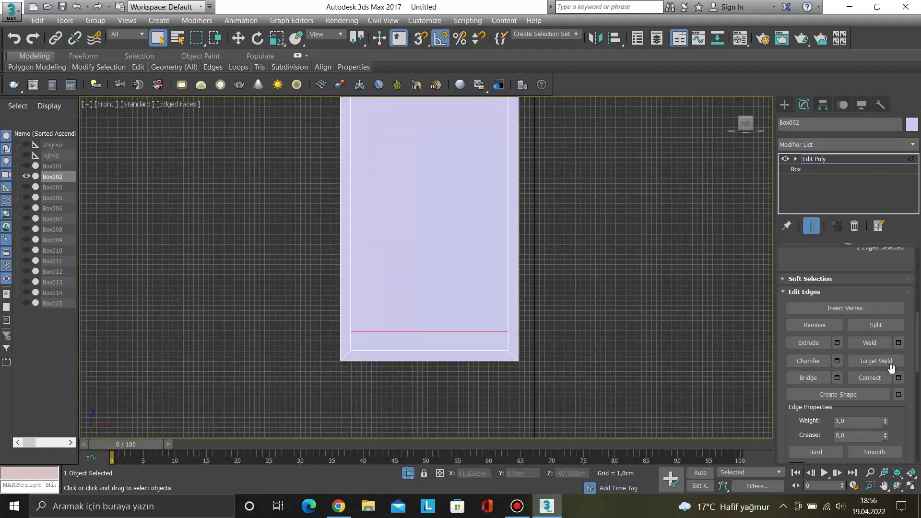
left_click(898, 378)
left_click(434, 325)
Select five alternating strip polygons in the lower recessed panel, starting with the second strip from the left.
key("4")
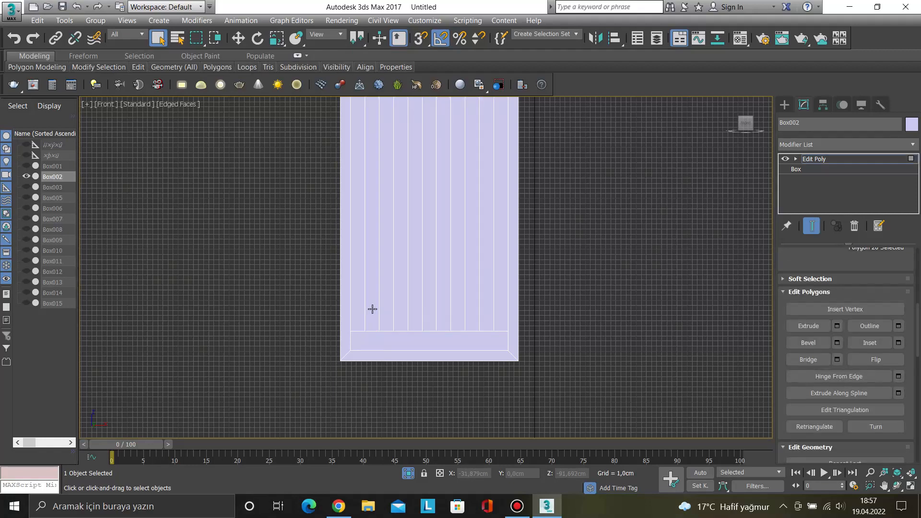
left_click(373, 309)
left_click(401, 311, "ctrl")
left_click(432, 313, "ctrl")
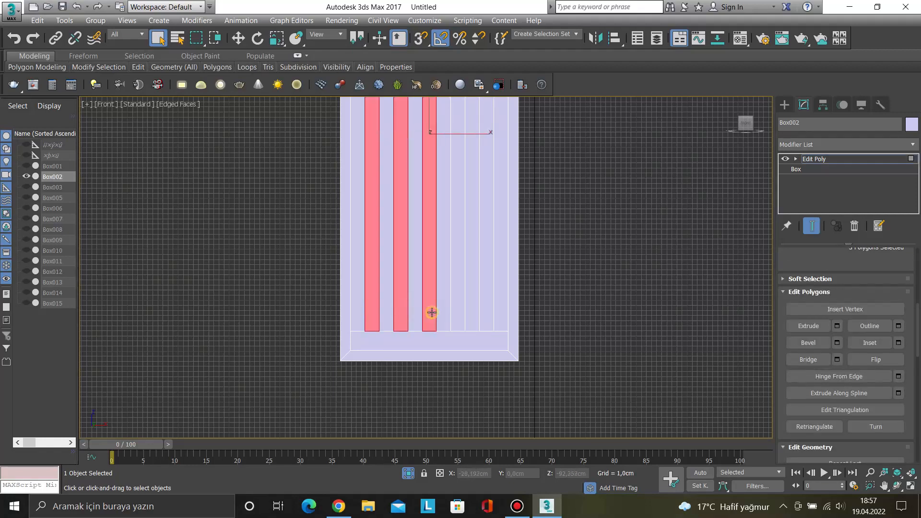
left_click(457, 312, "ctrl")
left_click(489, 313, "ctrl")
Add the five matching alternating strip polygons of the upper recessed panel to the selection.
scroll(489, 312, "down", 3)
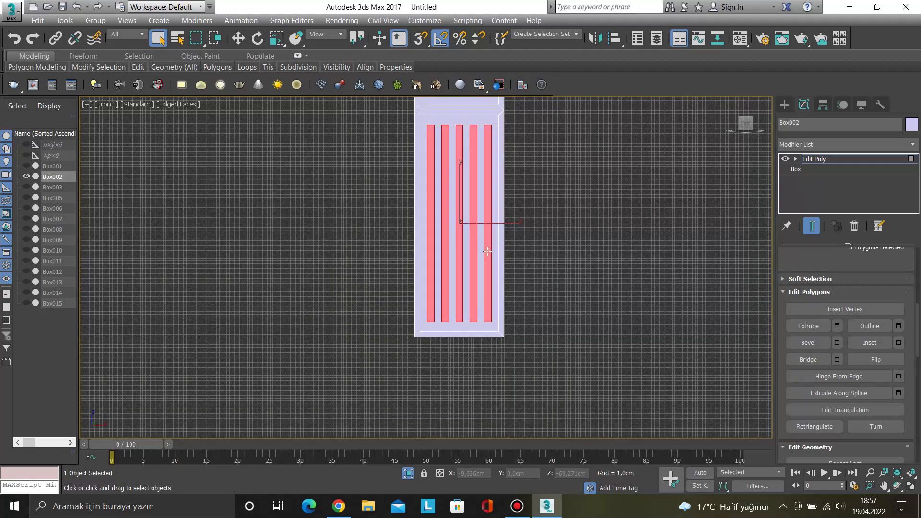
middle_click_drag(468, 158, 487, 298)
scroll(459, 220, "up", 5)
left_click(461, 223, "ctrl")
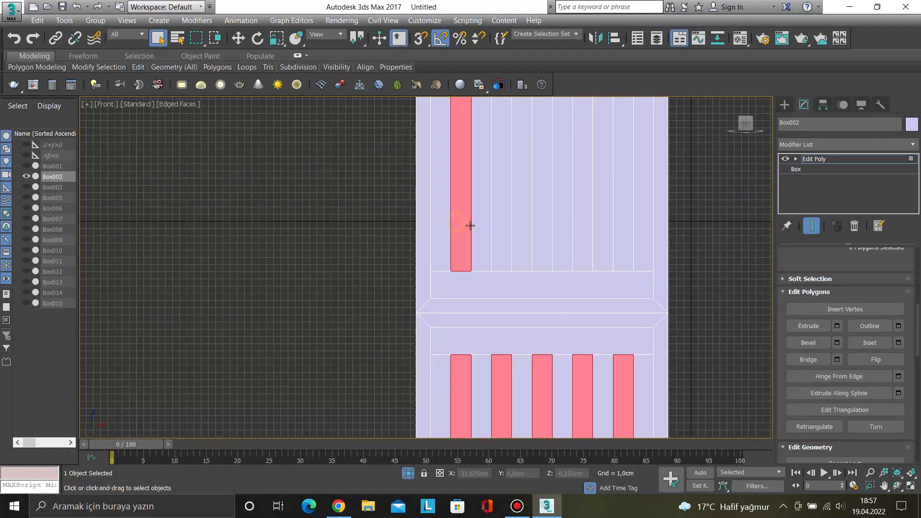
left_click(501, 233, "ctrl")
left_click(543, 242, "ctrl")
left_click(585, 254, "ctrl")
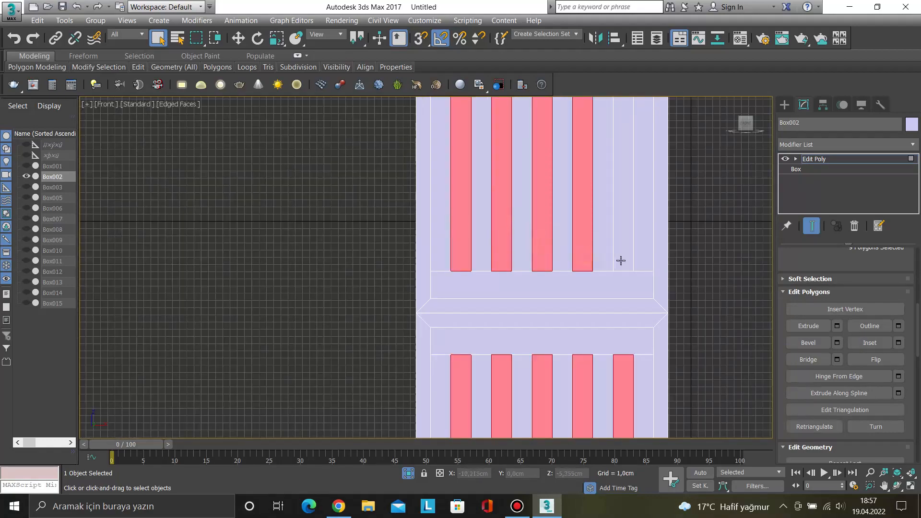
left_click(624, 261, "ctrl")
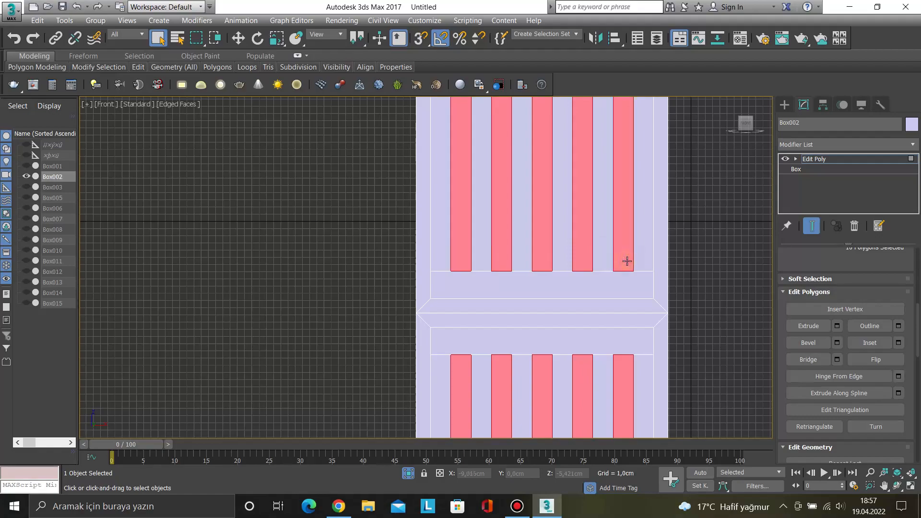
Extrude the ten selected strip polygons by 1 cm and clear the selection.
left_click(837, 326)
middle_click_drag(347, 284, 401, 309, "alt")
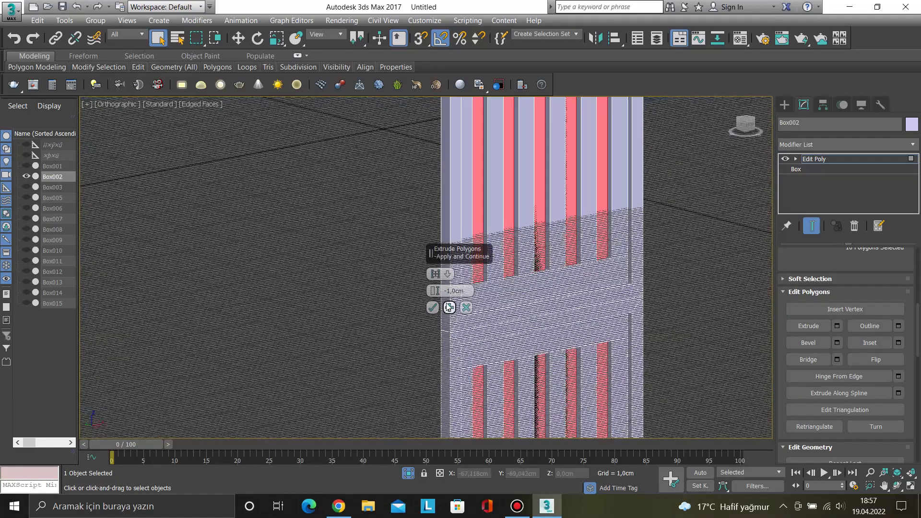
key("p")
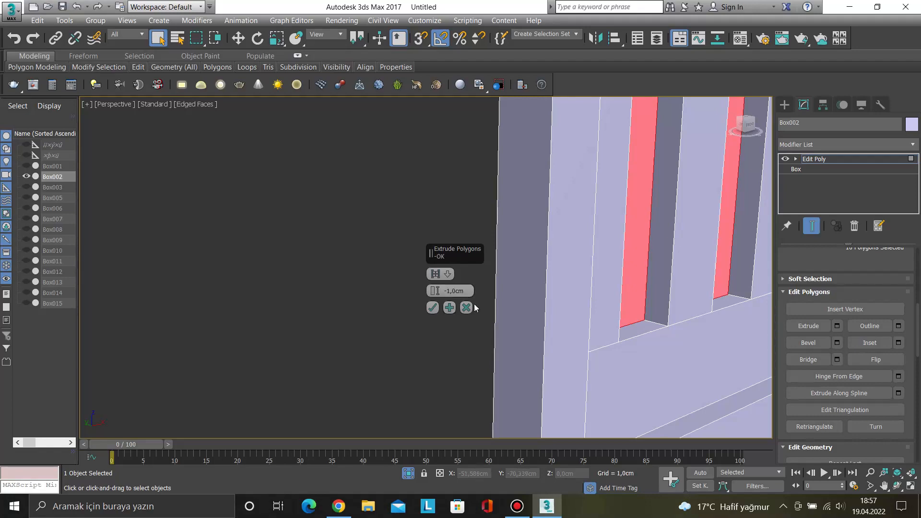
scroll(327, 321, "down", 5)
middle_click_drag(343, 322, 283, 290)
scroll(298, 277, "up", 5)
left_click_drag(465, 291, 435, 293)
type("1")
key("Return")
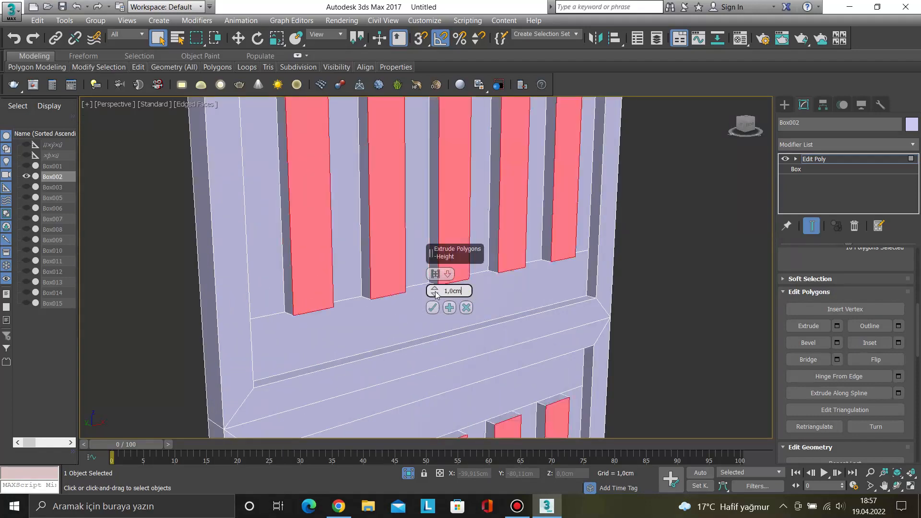
left_click(432, 308)
left_click(685, 287)
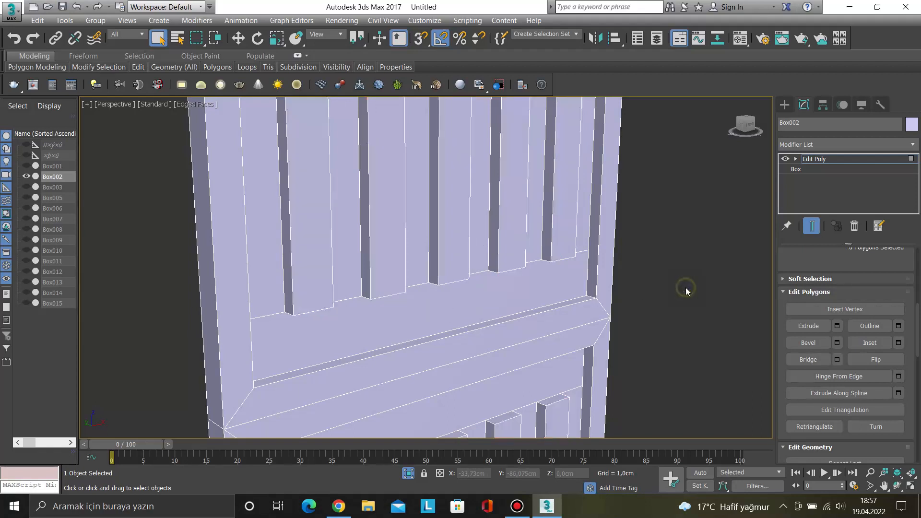
Select the short depth edge at the upper recess's upper left corner and extend the selection with Ring.
scroll(364, 286, "down", 4)
middle_click_drag(364, 285, 411, 288, "alt")
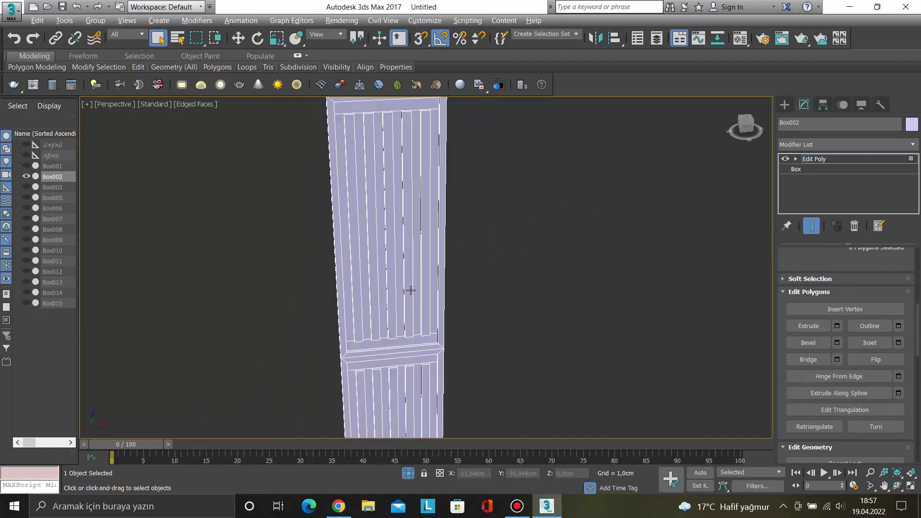
scroll(413, 314, "down", 4)
scroll(382, 164, "up", 8)
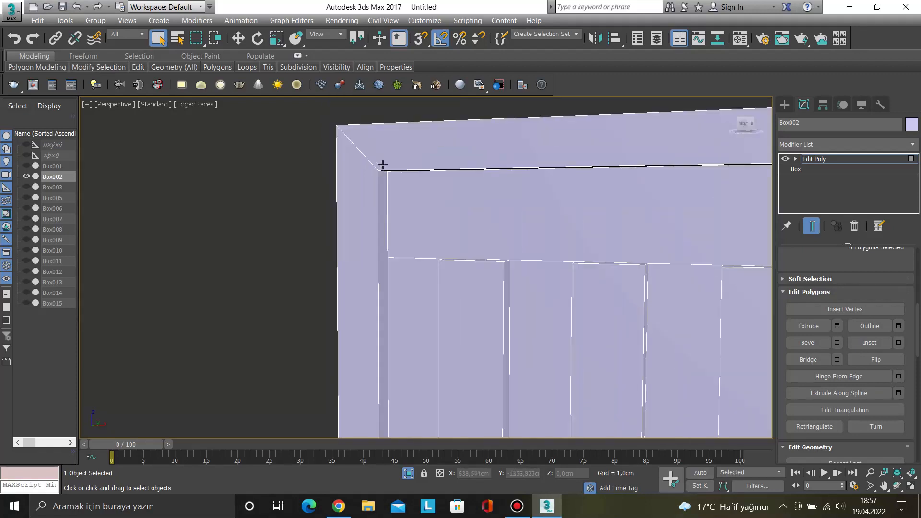
middle_click_drag(401, 217, 401, 202, "alt")
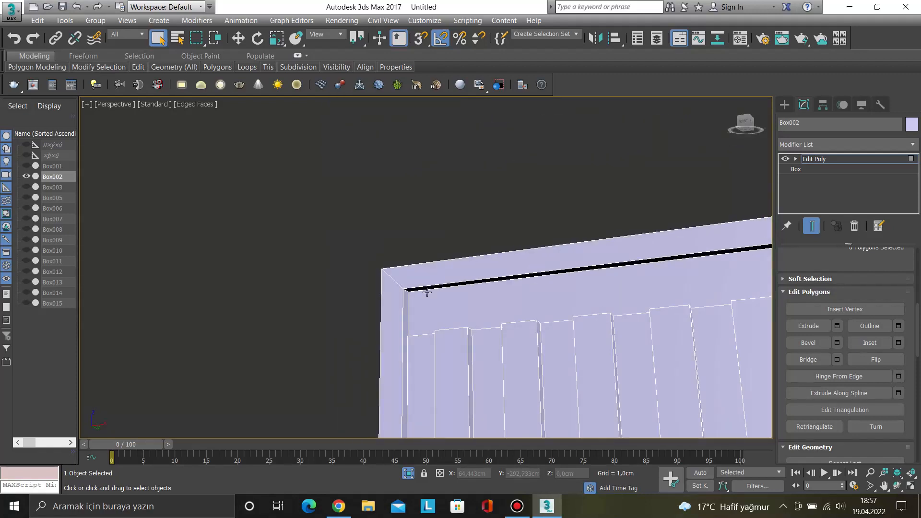
scroll(844, 336, "up", 5)
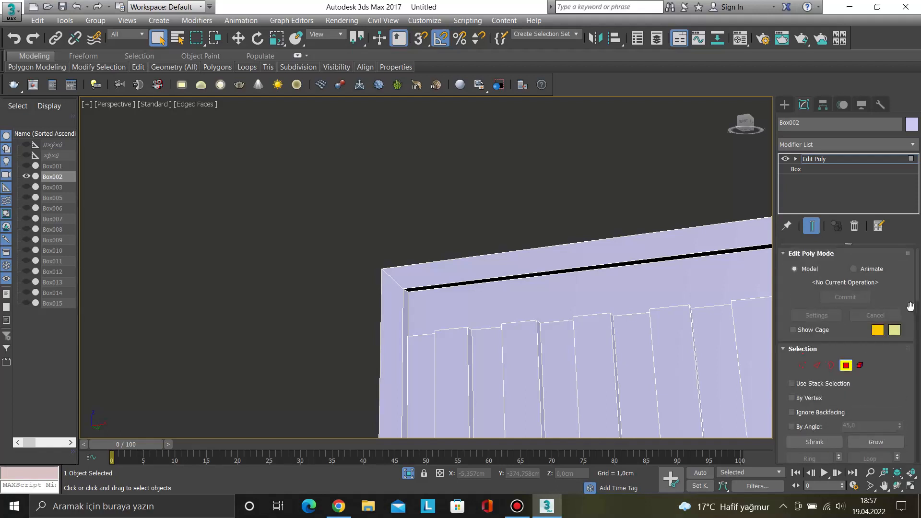
left_click(818, 365)
scroll(416, 287, "up", 2)
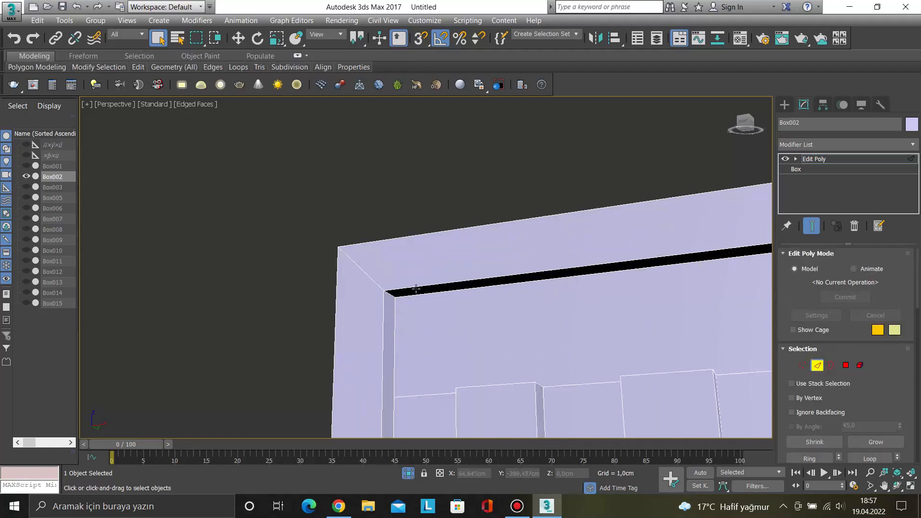
left_click(390, 295)
scroll(907, 383, "down", 6)
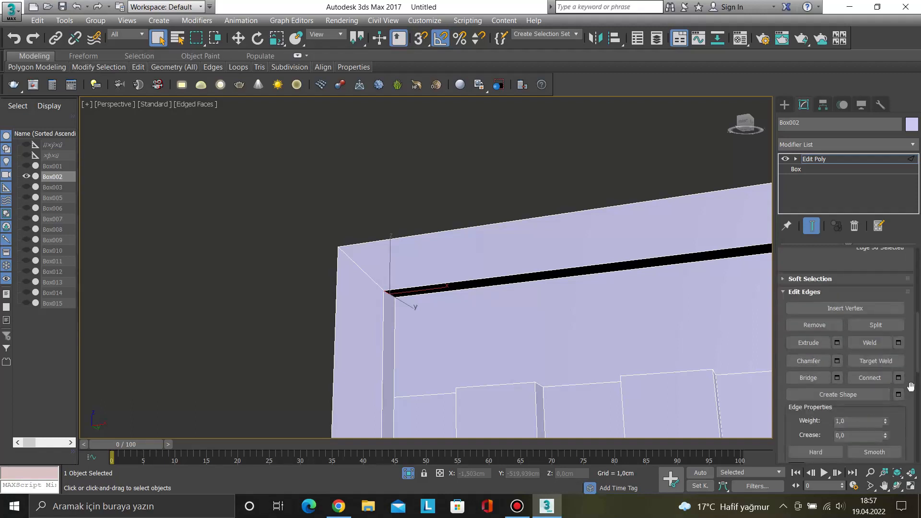
scroll(911, 387, "up", 3)
left_click(824, 332)
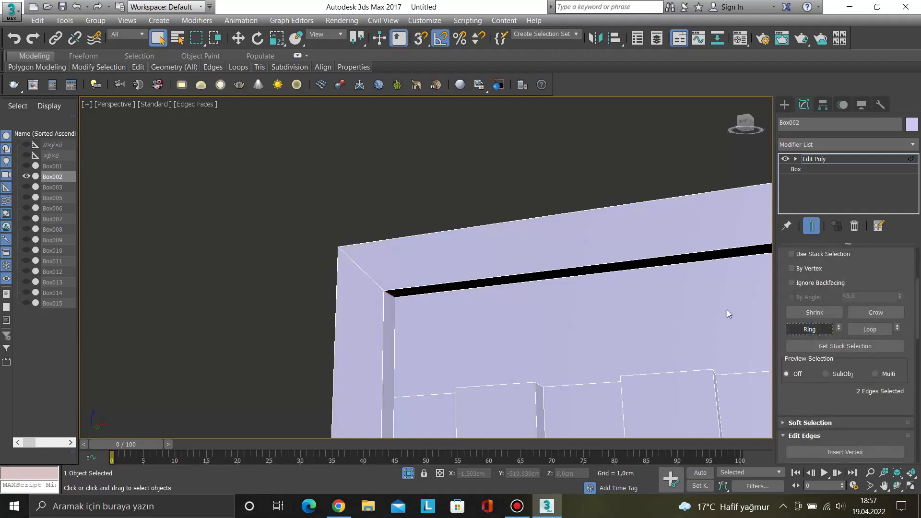
Add the short depth edge at the upper recess's lower left corner and extend the selection with Ring.
scroll(459, 325, "down", 8)
scroll(367, 321, "down", 5)
middle_click_drag(405, 321, 412, 250)
middle_click_drag(417, 297, 461, 313, "alt")
scroll(367, 319, "up", 5)
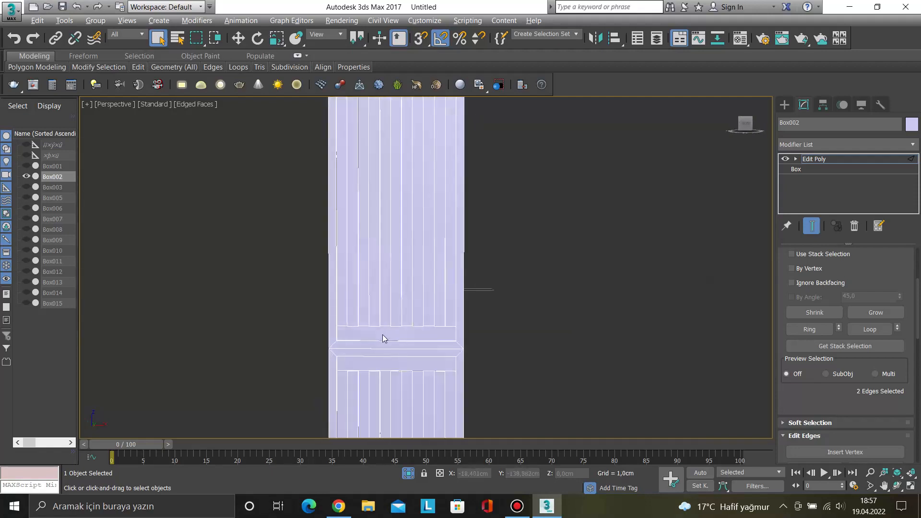
scroll(333, 370, "up", 6)
scroll(331, 316, "up", 5)
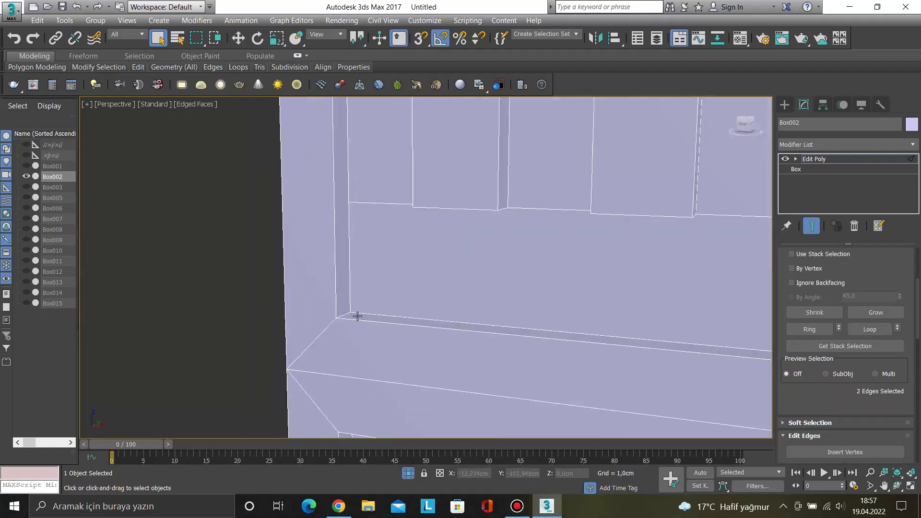
left_click(809, 329)
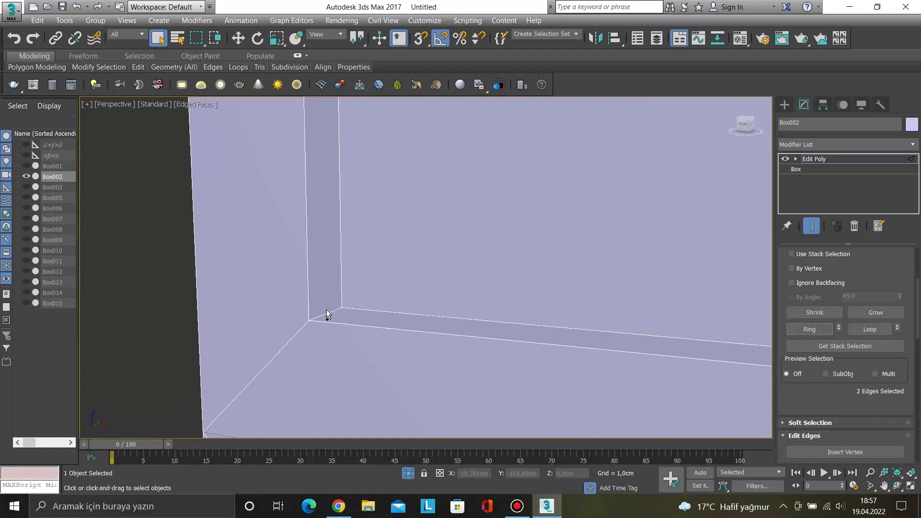
left_click(809, 329)
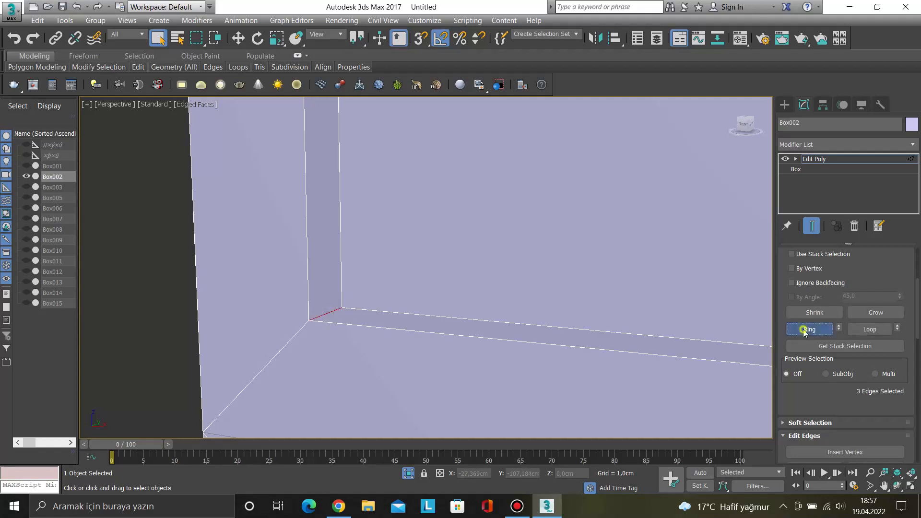
Chamfer the upper recess's four corner edges as a Quad Chamfer with amount 0.341 cm, 6 segments and tension 0.62.
scroll(476, 329, "down", 8)
middle_click_drag(646, 351, 658, 342, "alt")
scroll(596, 309, "down", 5)
scroll(597, 133, "up", 8)
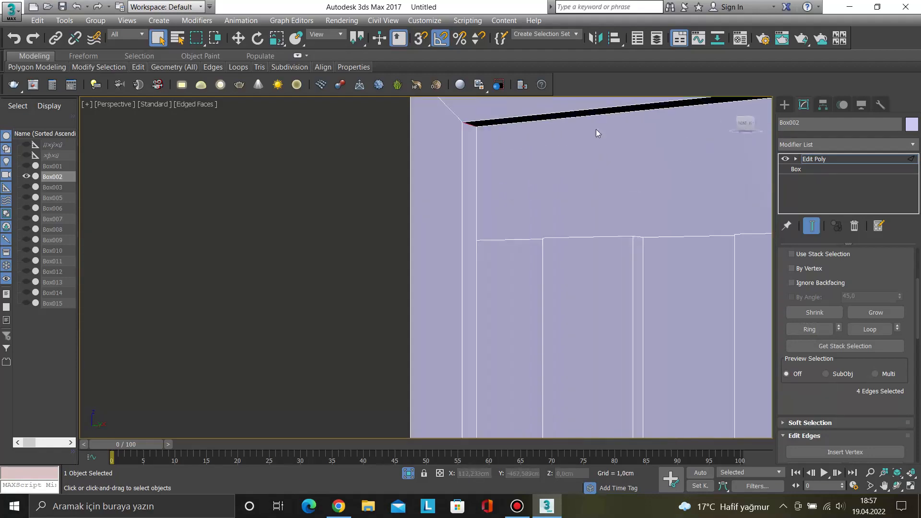
scroll(907, 352, "down", 3)
left_click(837, 390)
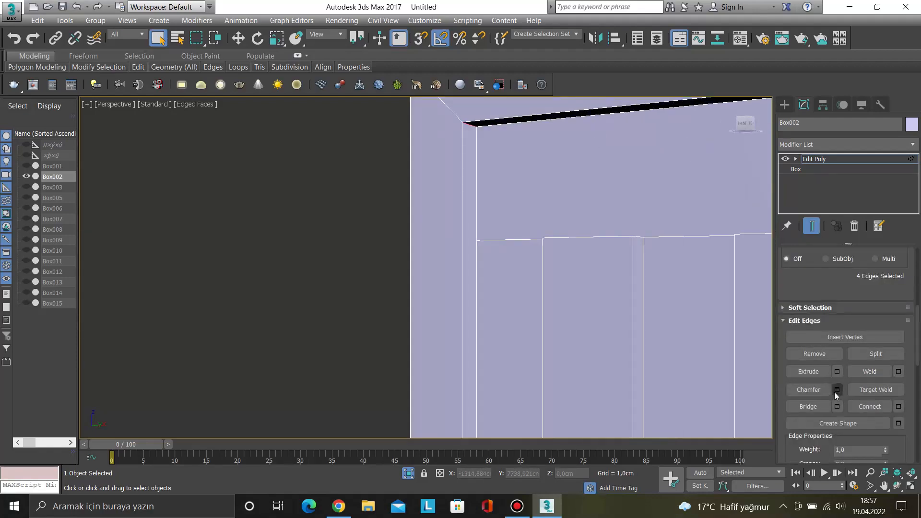
scroll(474, 111, "up", 4)
scroll(465, 175, "up", 3)
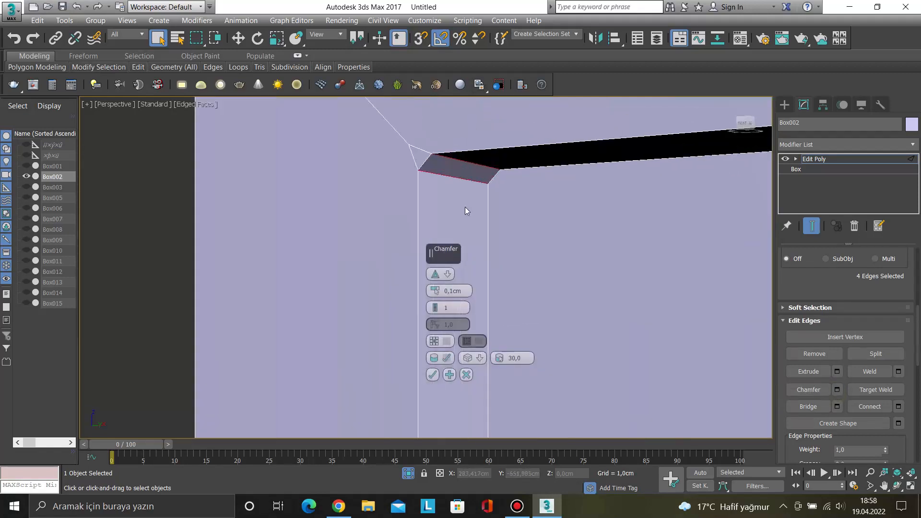
left_click_drag(432, 296, 433, 277)
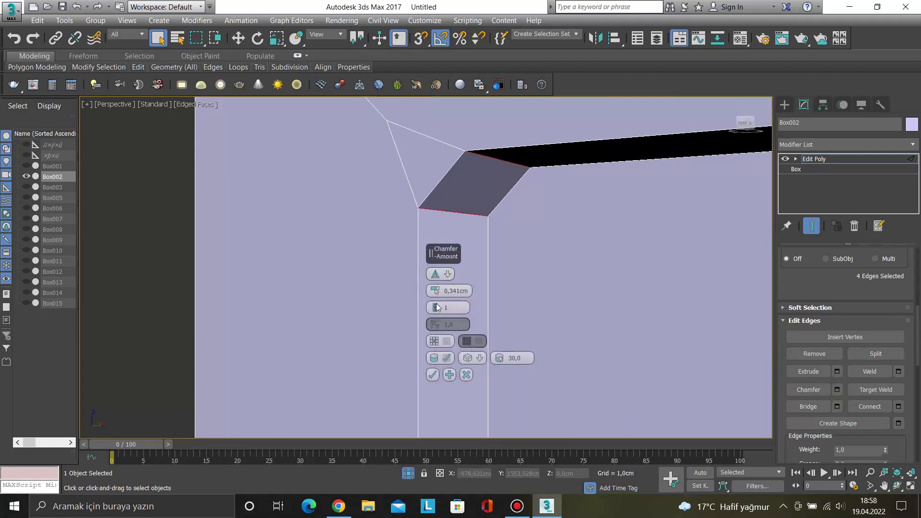
left_click(435, 274)
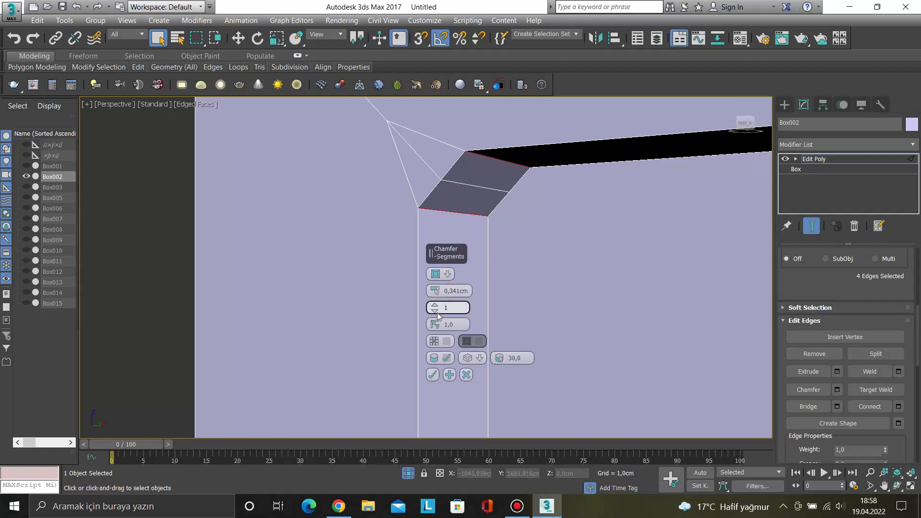
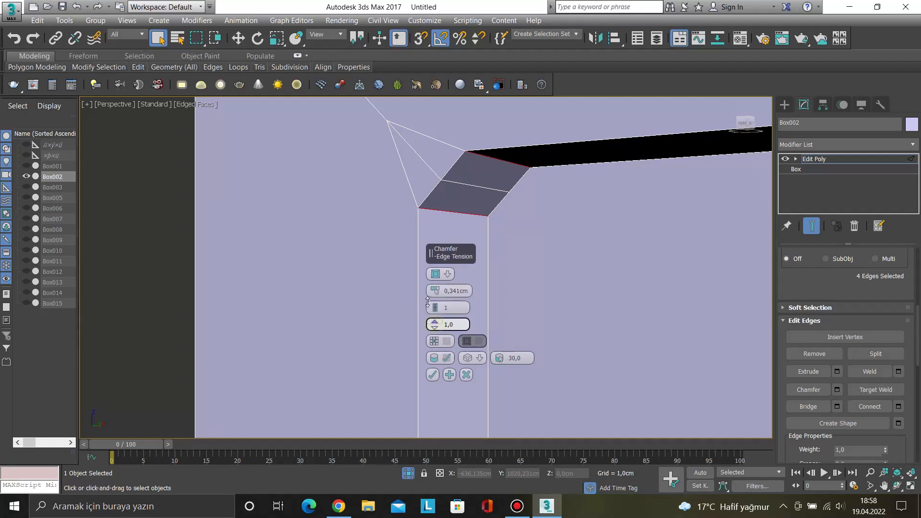
left_click_drag(434, 324, 438, 364)
left_click_drag(434, 306, 440, 353)
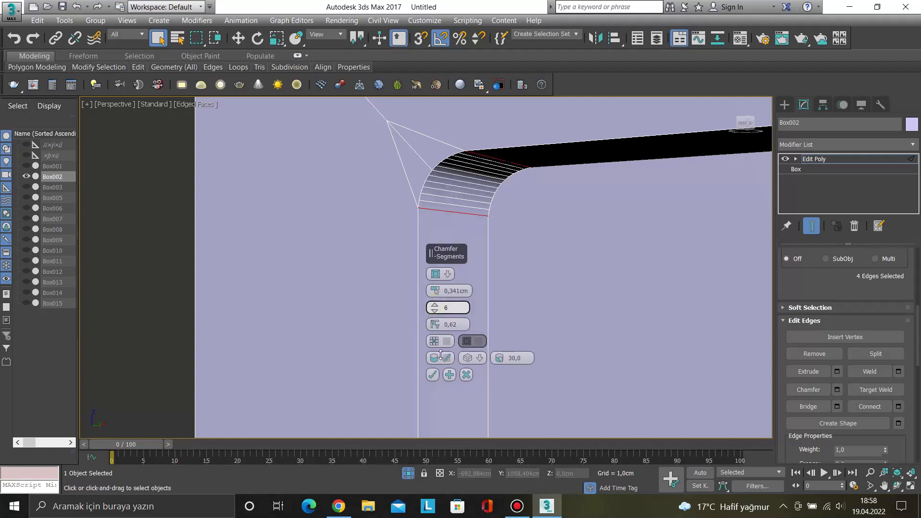
left_click(432, 375)
left_click(143, 301)
Select the short depth edge at the lower recess's upper right corner and extend the selection with Ring.
middle_click_drag(145, 301, 351, 287)
middle_click_drag(351, 288, 427, 361, "alt")
scroll(427, 361, "down", 5)
middle_click_drag(479, 308, 453, 289)
scroll(452, 289, "down", 5)
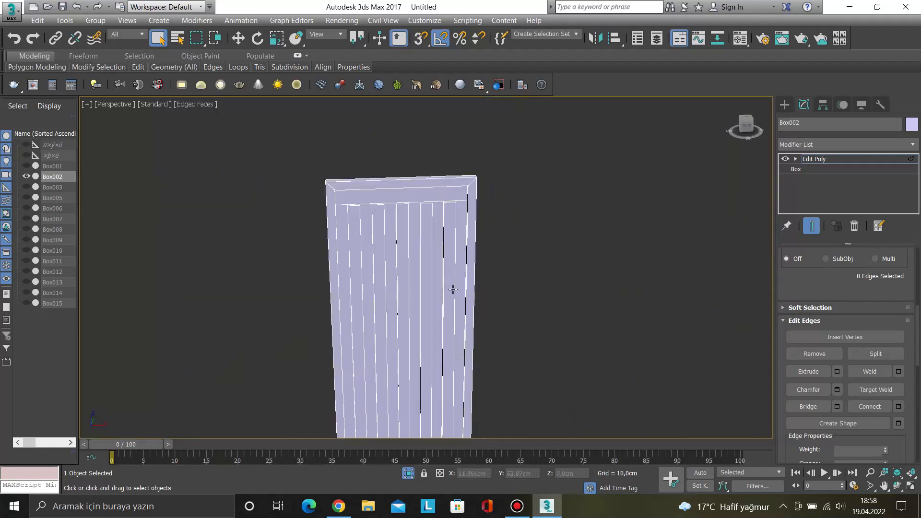
middle_click_drag(443, 425, 431, 310)
scroll(399, 337, "up", 1)
middle_click_drag(396, 339, 367, 349, "alt")
scroll(366, 294, "up", 8)
scroll(367, 297, "down", 8)
middle_click_drag(369, 298, 486, 226, "alt")
middle_click_drag(486, 226, 513, 248, "alt")
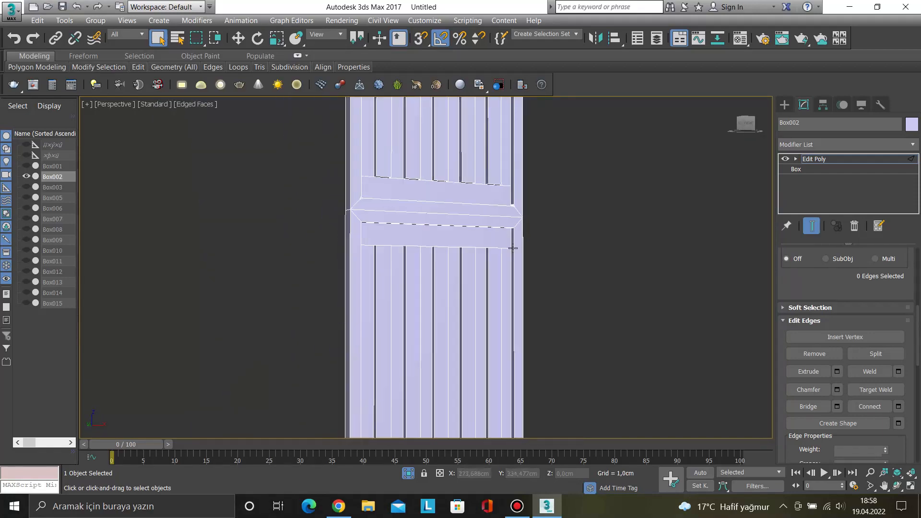
scroll(513, 248, "up", 8)
scroll(523, 242, "up", 3)
key("2")
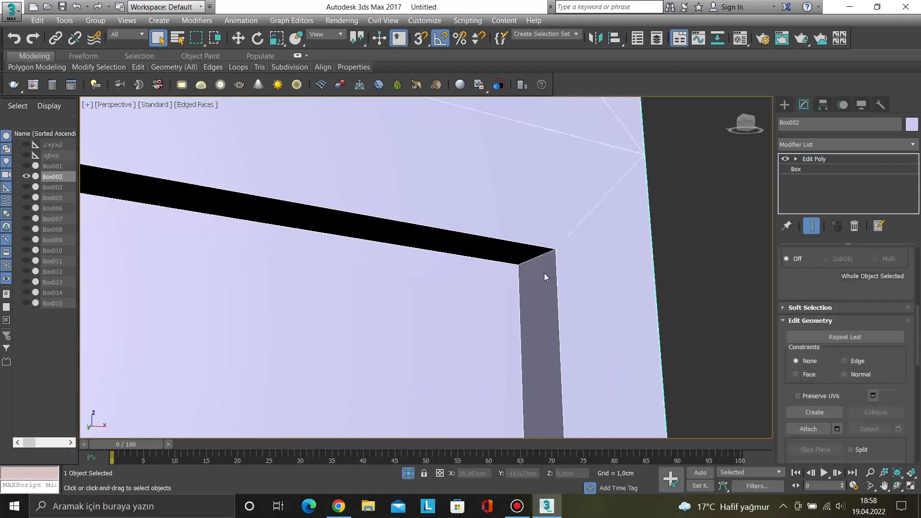
key("2")
key("2")
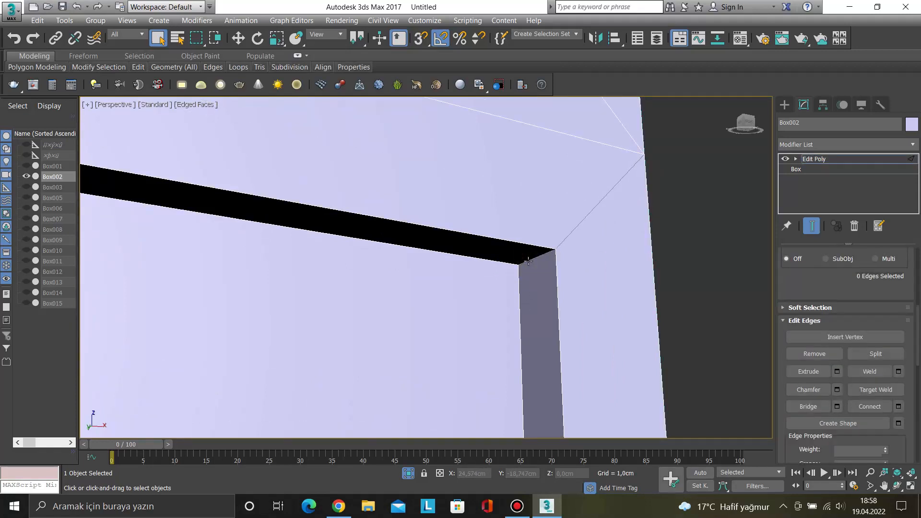
scroll(911, 369, "up", 5)
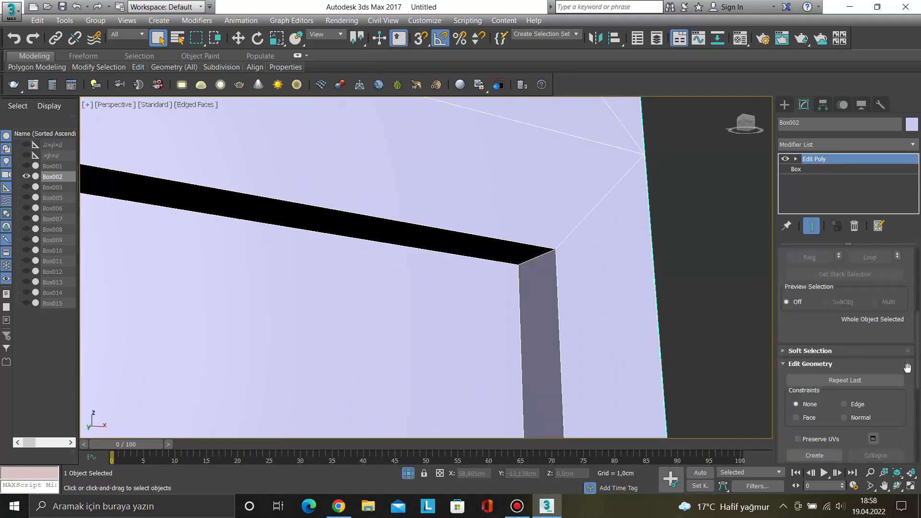
left_click(816, 365)
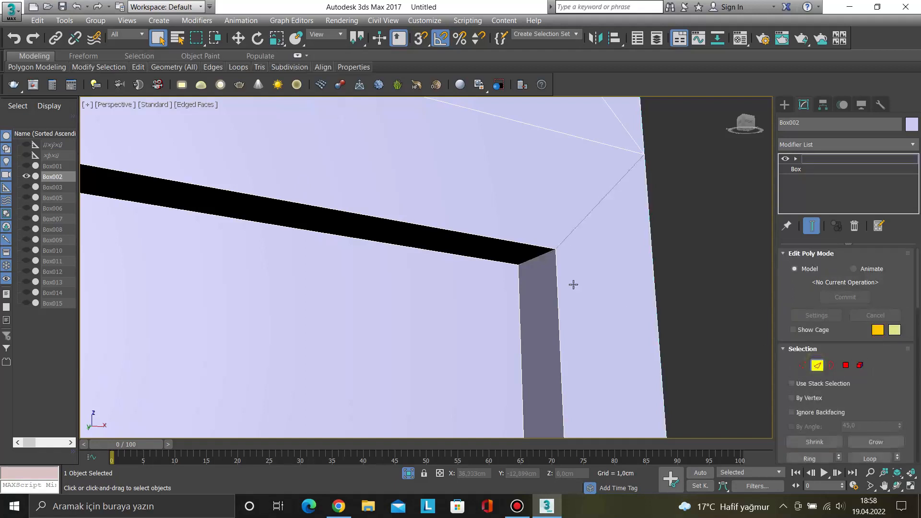
left_click(529, 260)
scroll(530, 260, "down", 5)
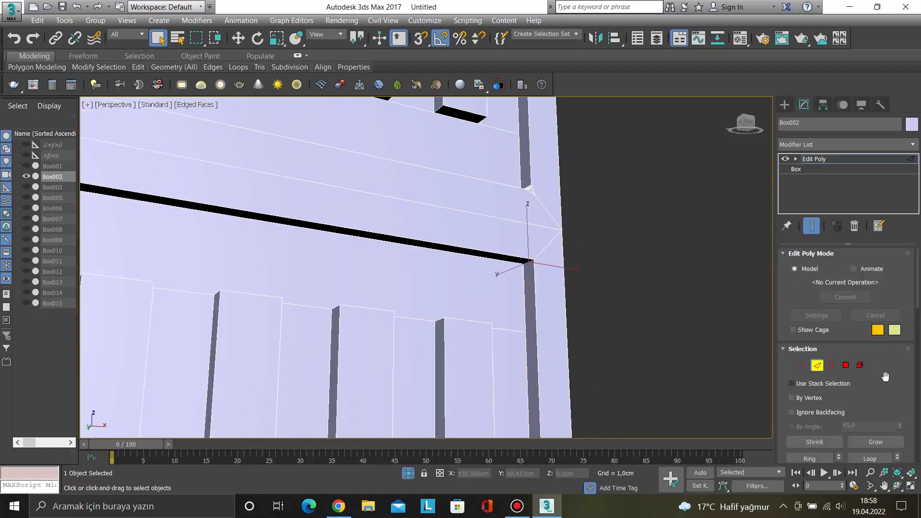
left_click(817, 455)
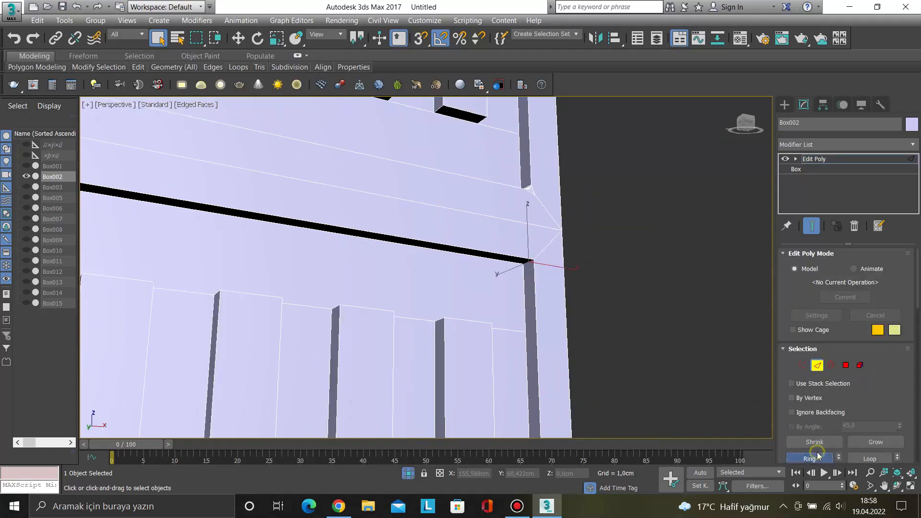
Add the short depth edges at the lower recess's two bottom corners to the edge selection.
middle_click_drag(556, 304, 466, 298, "alt")
scroll(396, 289, "down", 5)
middle_click_drag(199, 288, 459, 164)
scroll(342, 314, "up", 10)
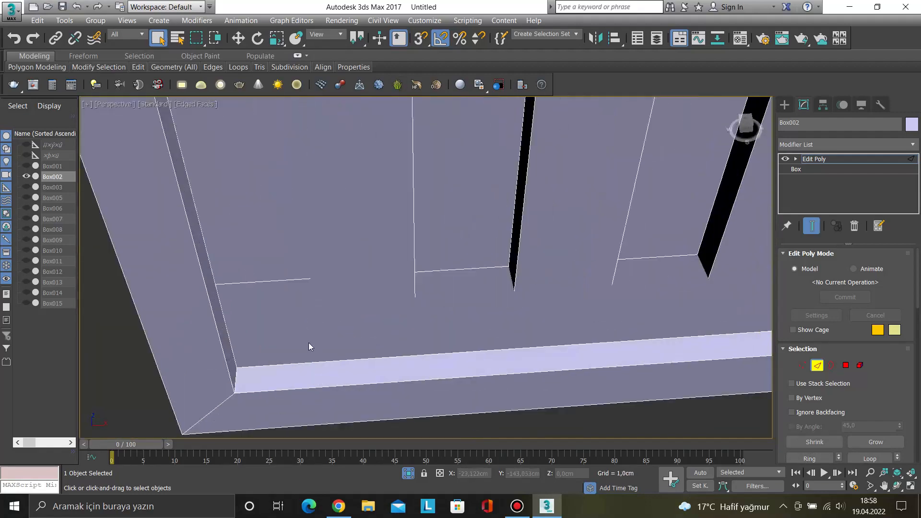
middle_click_drag(310, 345, 278, 291)
left_click(260, 240)
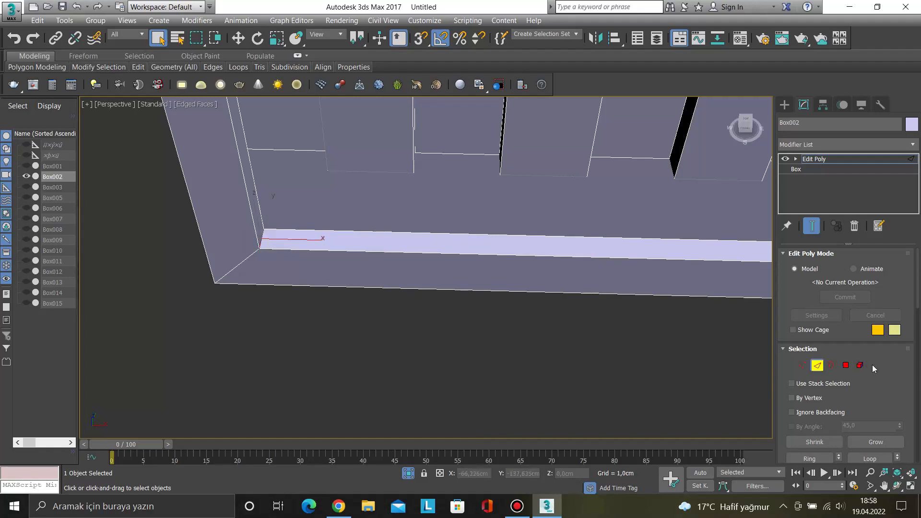
scroll(380, 364, "down", 5)
middle_click_drag(425, 353, 536, 265, "alt")
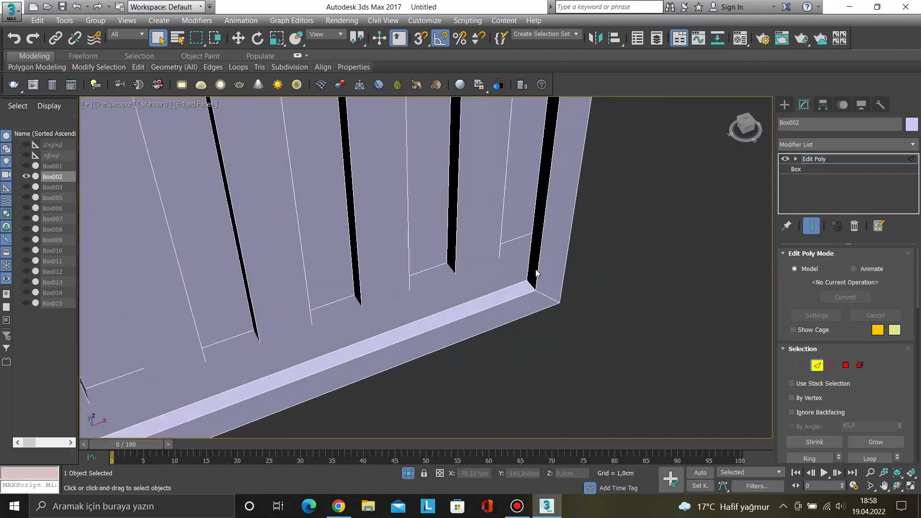
scroll(537, 264, "up", 3)
left_click(519, 302)
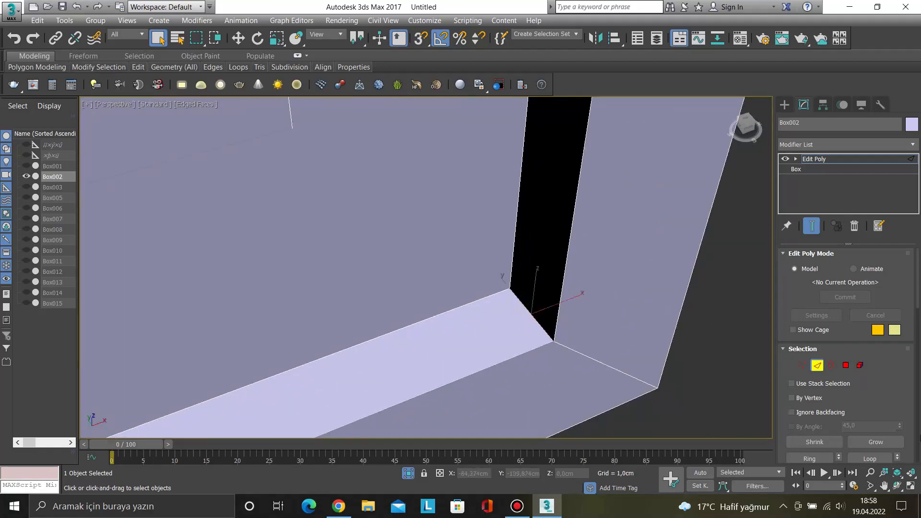
Chamfer the lower recess's four corner edges with the settings kept from the upper recess's chamfer.
scroll(918, 410, "down", 5)
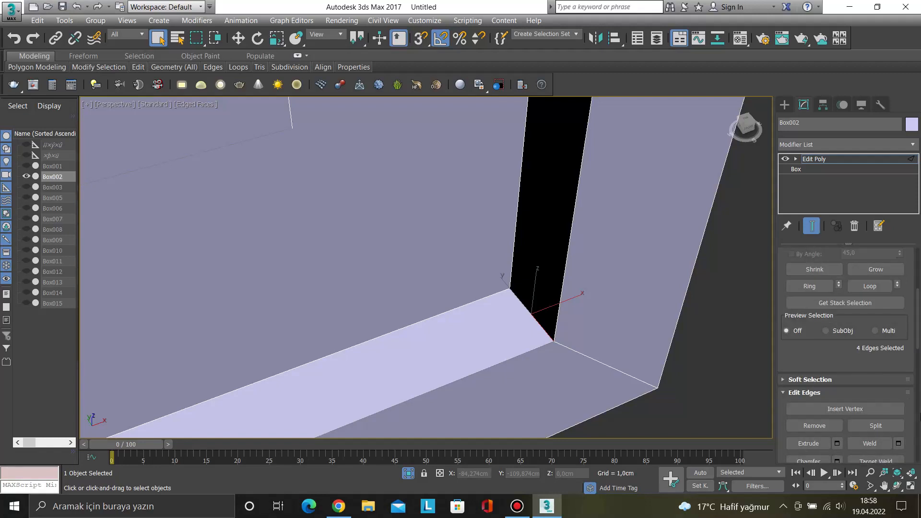
scroll(917, 407, "down", 2)
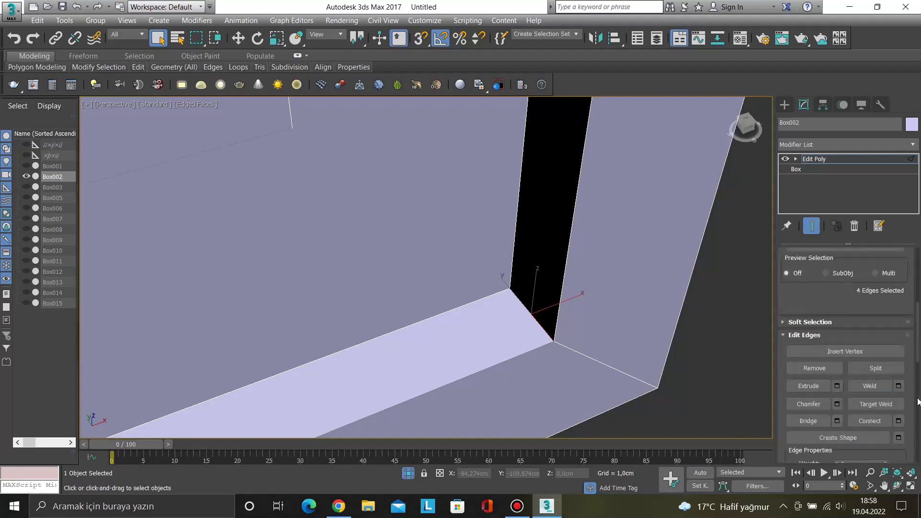
left_click(837, 403)
left_click(431, 375)
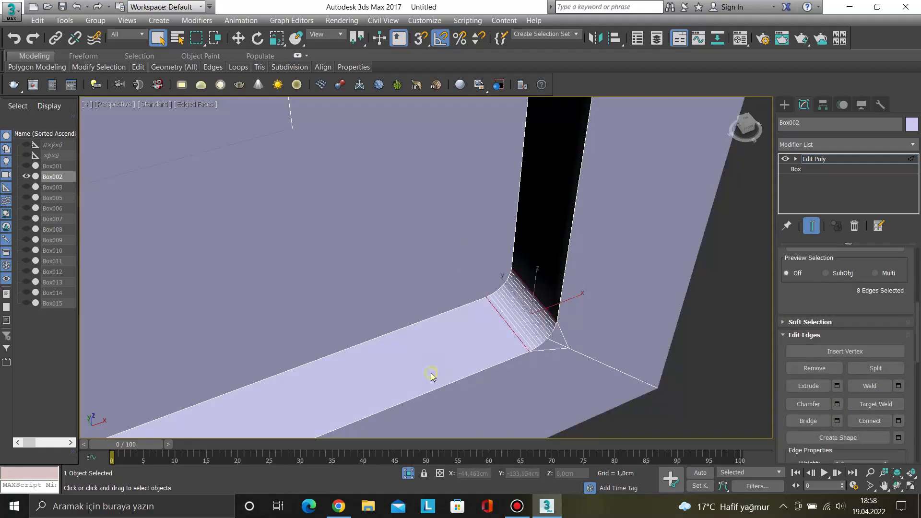
Select all ten long vertical strip edge lines of the door's lower panel in the front view.
scroll(582, 339, "down", 8)
scroll(584, 342, "down", 2)
middle_click_drag(585, 342, 532, 321, "alt")
key("1")
key("1")
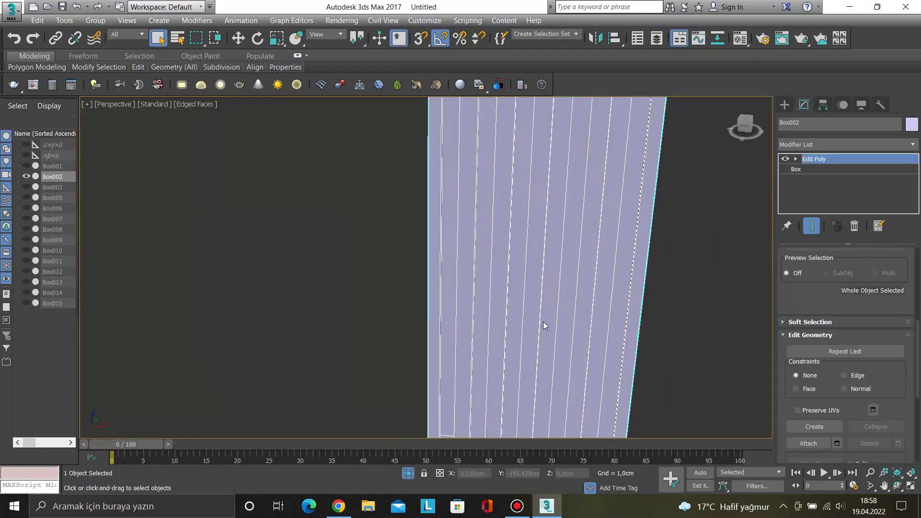
key("f")
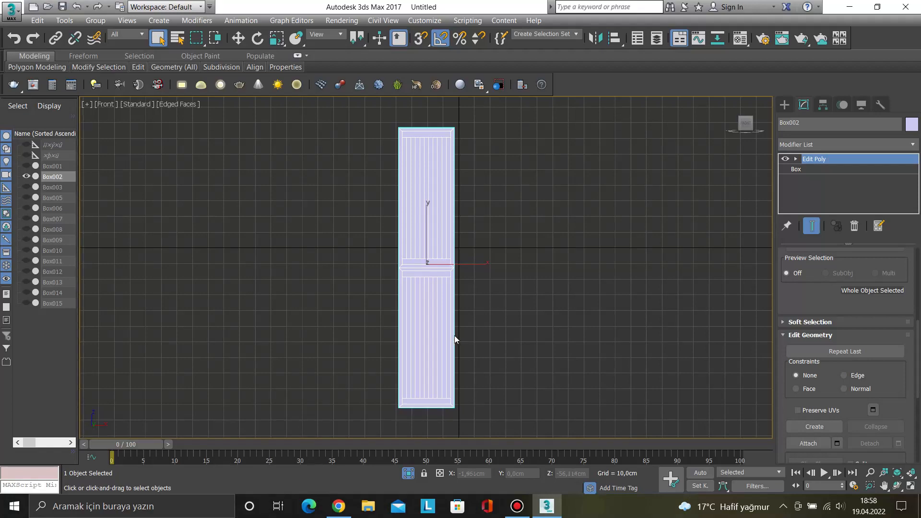
scroll(456, 338, "up", 5)
scroll(453, 335, "down", 3)
middle_click_drag(454, 335, 515, 325)
scroll(498, 335, "down", 2)
scroll(497, 335, "up", 1)
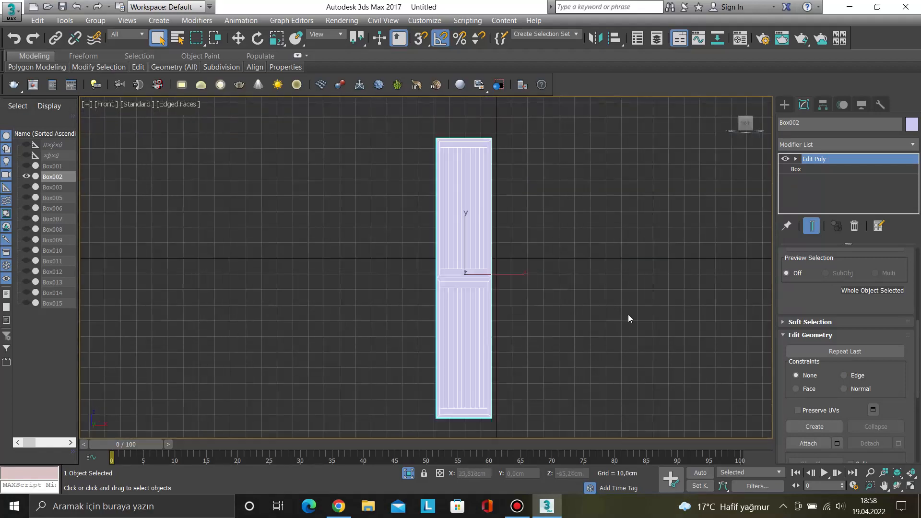
scroll(914, 347, "up", 3)
left_click(817, 365)
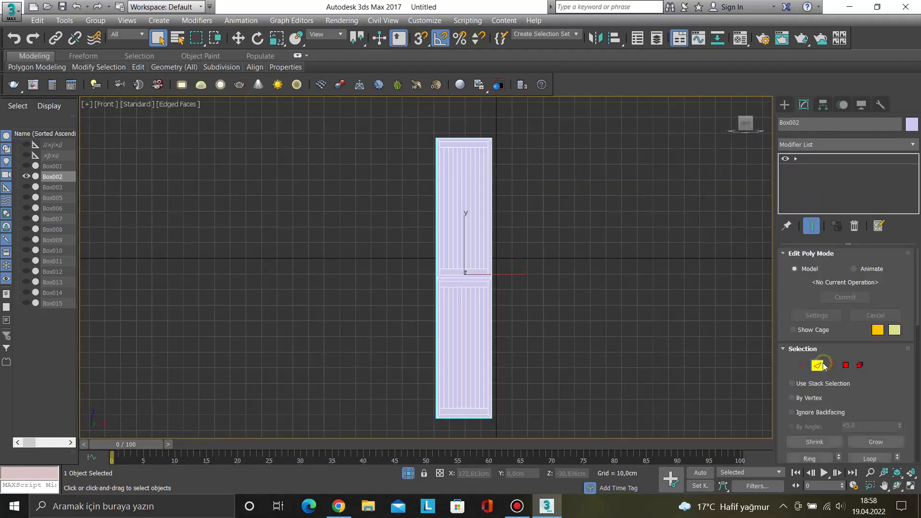
scroll(425, 418, "up", 5)
scroll(577, 377, "up", 2)
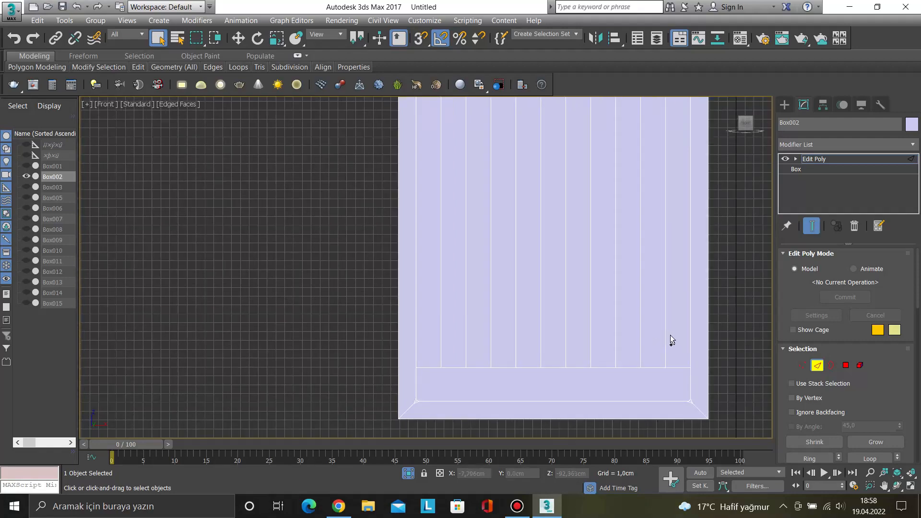
left_click_drag(671, 334, 428, 309)
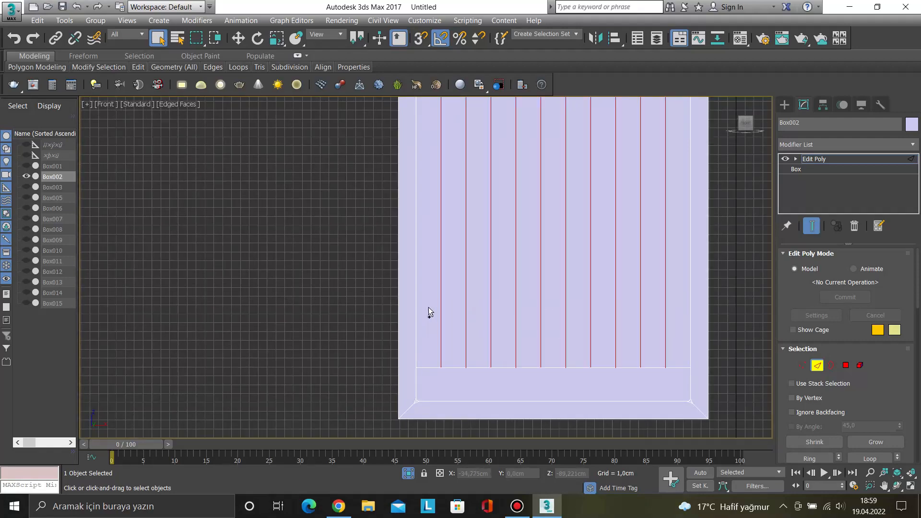
Add the upper panel's long vertical strip edges to the selection and inspect the selected edges in perspective.
scroll(434, 311, "down", 5)
scroll(475, 266, "down", 3)
scroll(497, 301, "up", 7)
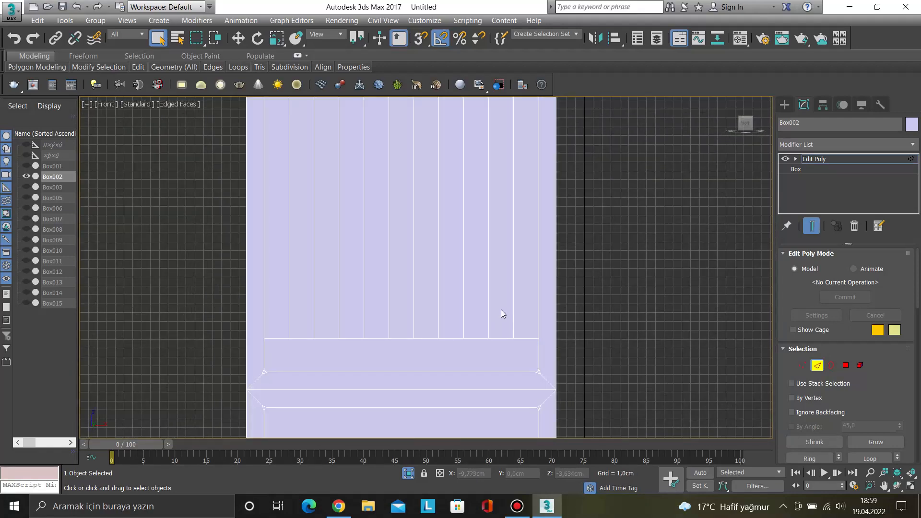
left_click_drag(286, 283, 282, 282)
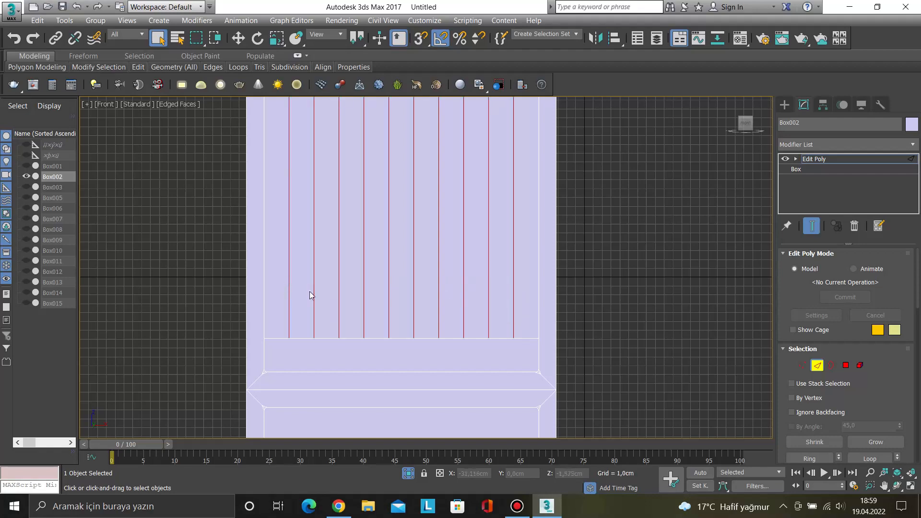
key("p")
key("z")
middle_click_drag(402, 302, 422, 312, "alt")
scroll(411, 302, "up", 10)
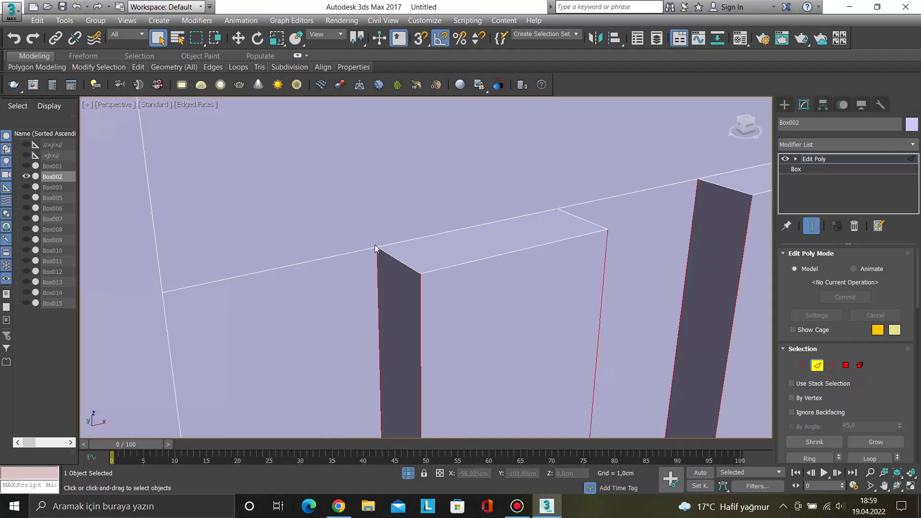
Try to deselect the strips' rear long edges in the shaded top view.
key("t")
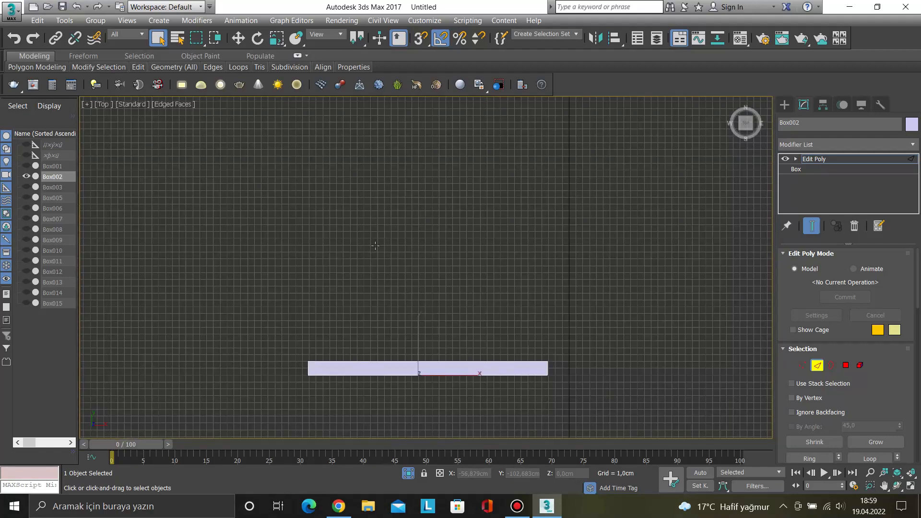
key("z")
scroll(406, 263, "down", 5)
left_click_drag(514, 266, 417, 239)
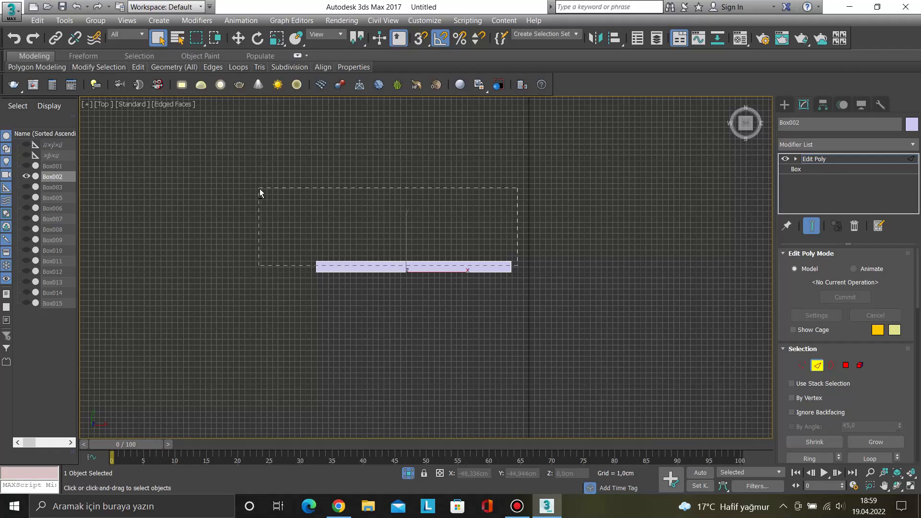
left_click_drag(260, 189, 260, 189)
scroll(408, 283, "up", 7)
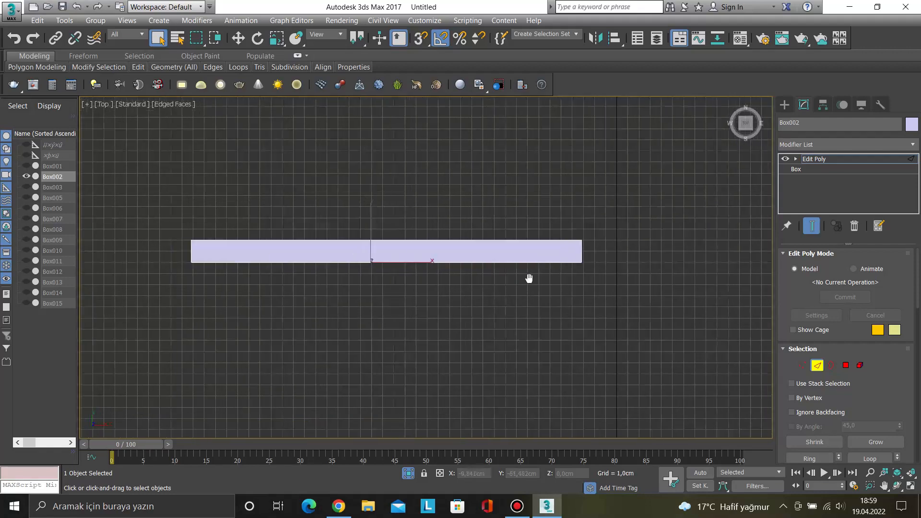
middle_click_drag(584, 267, 626, 270)
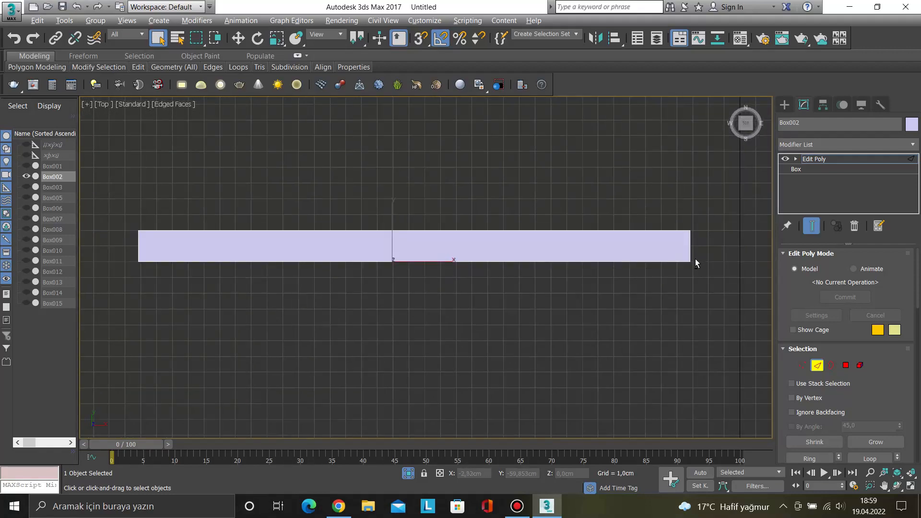
left_click_drag(695, 245, 61, 182)
middle_click_drag(262, 258, 274, 236, "alt")
Show the top view as Wireframe Override and deselect the strips' rear long edges, keeping only the front ones.
key("t")
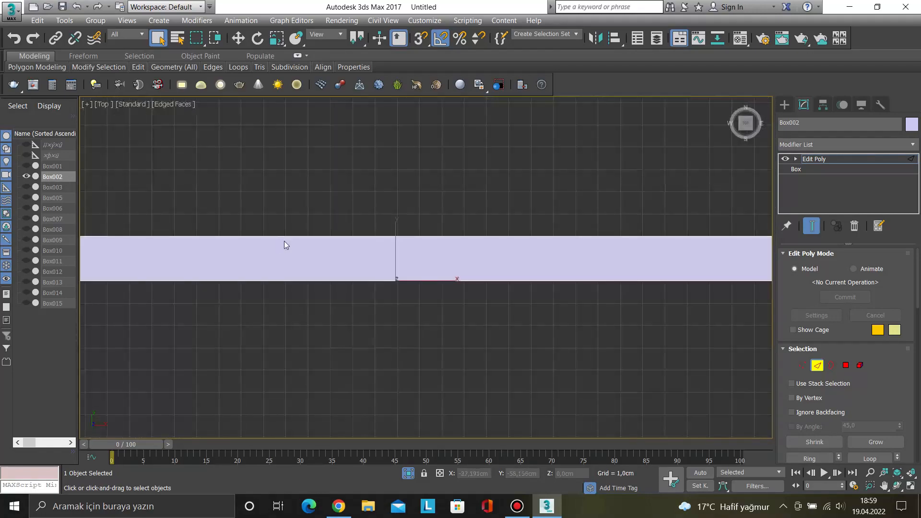
left_click(167, 103)
left_click(240, 200)
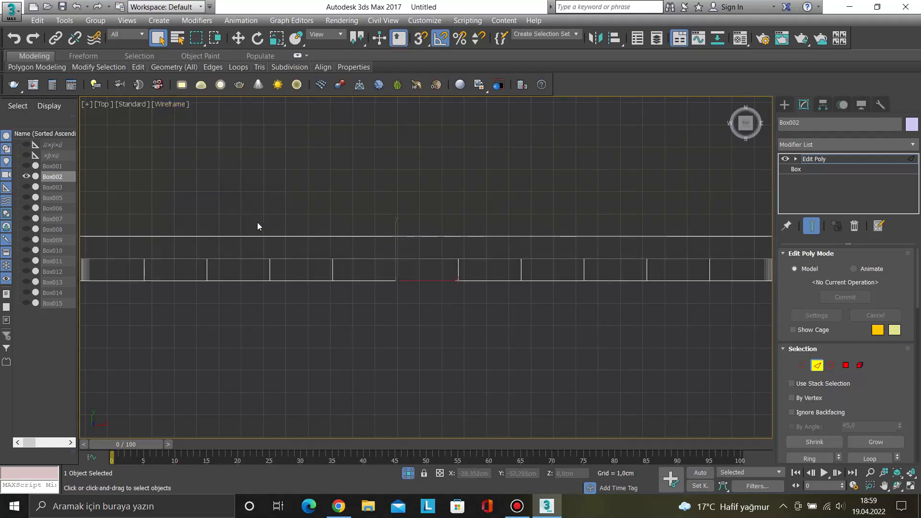
scroll(269, 228, "down", 2)
middle_click_drag(290, 234, 368, 233)
left_click_drag(750, 248, 388, 168)
left_click_drag(745, 253, 278, 152)
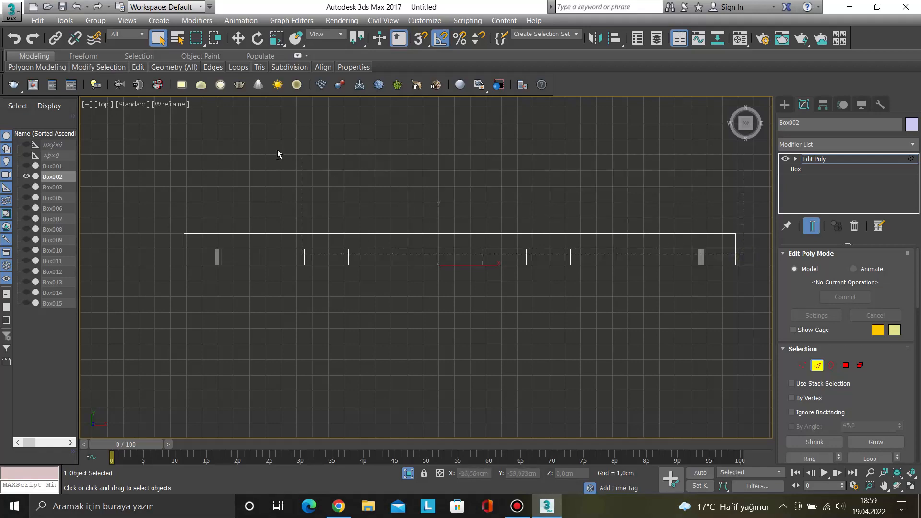
left_click_drag(137, 116, 136, 116)
Restore Default Shading in the perspective view and check the edges selected on both panels' strips.
middle_click_drag(288, 292, 320, 211, "alt")
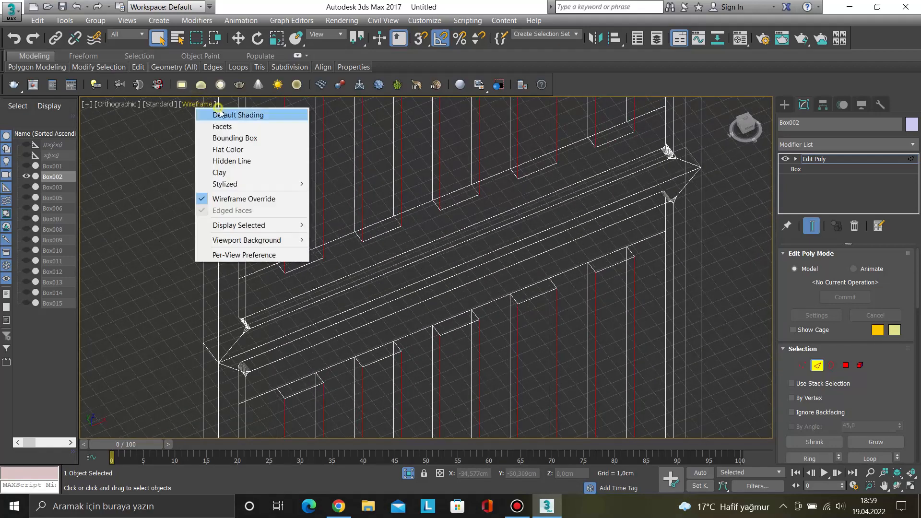
left_click(204, 113)
scroll(352, 246, "down", 8)
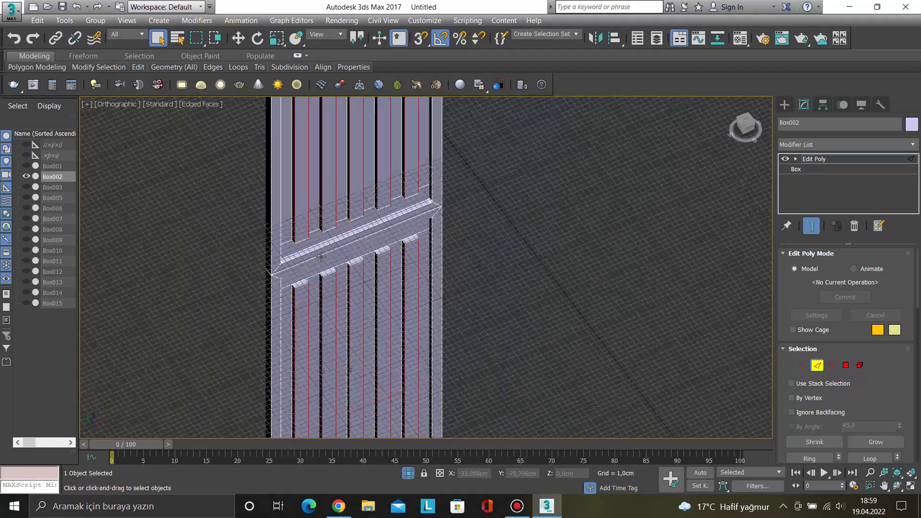
key("p")
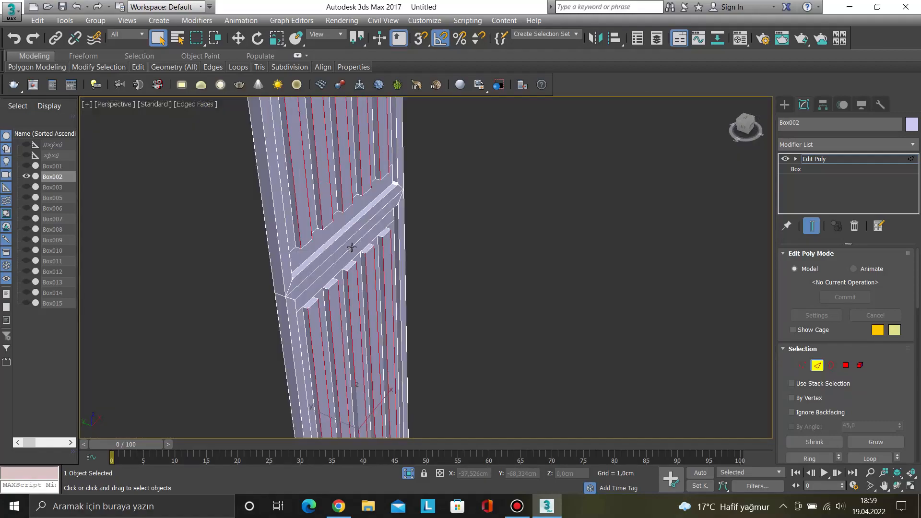
scroll(351, 247, "down", 4)
middle_click_drag(415, 256, 394, 252, "alt")
scroll(372, 267, "up", 10)
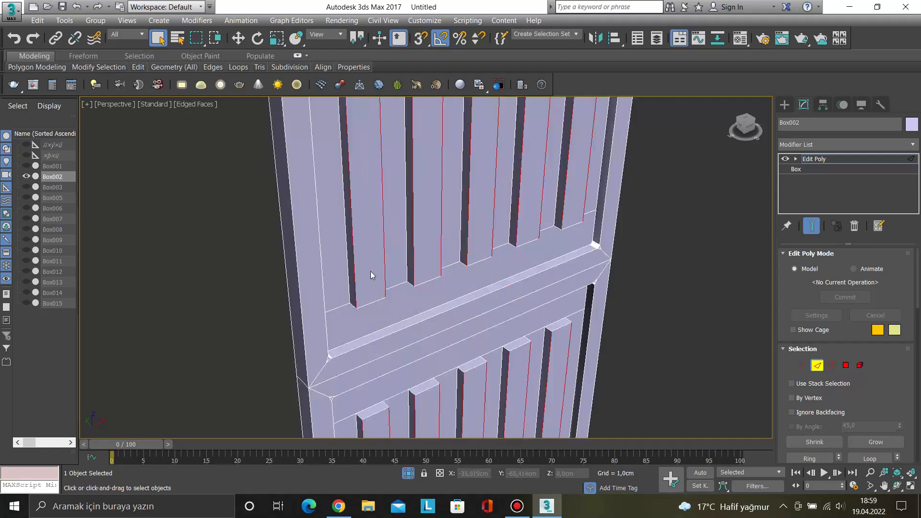
Chamfer the strips' selected front edges with the Standard Chamfer type, an amount of 0.203 cm and 10 segments.
scroll(896, 372, "down", 2)
scroll(896, 372, "down", 1)
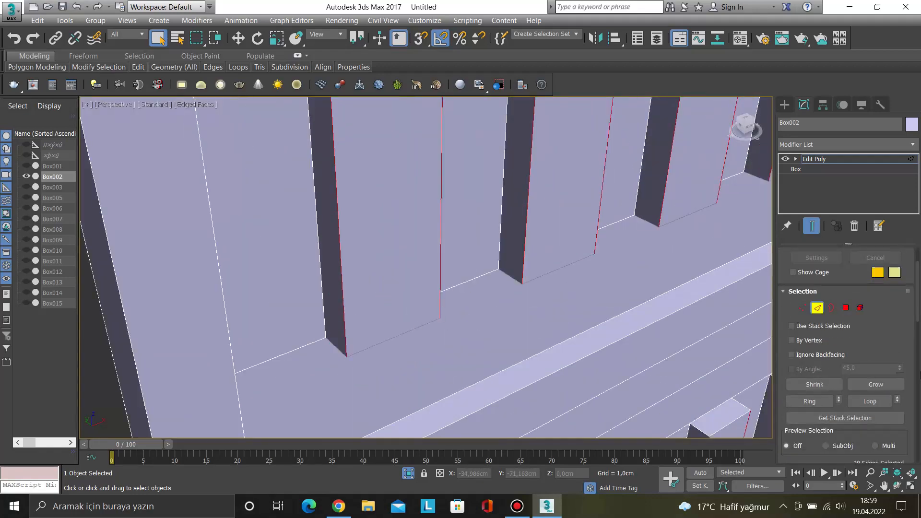
scroll(911, 384, "down", 7)
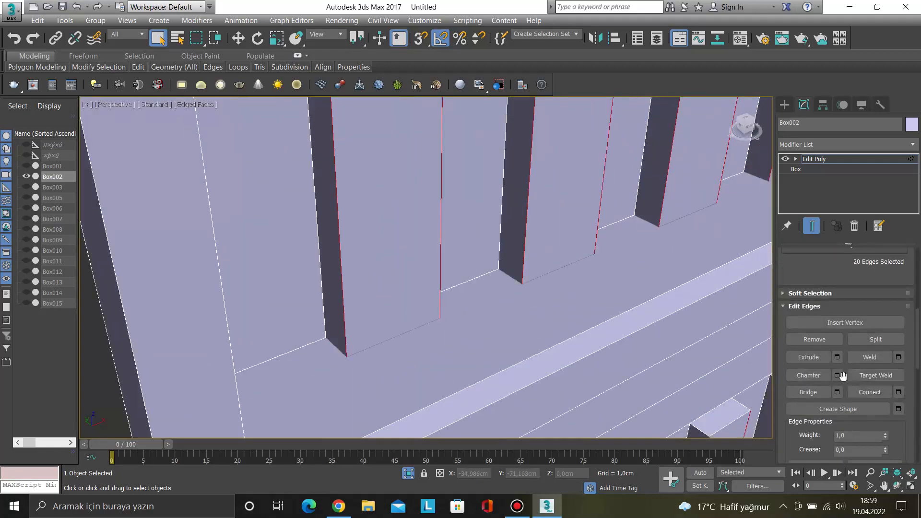
left_click(837, 376)
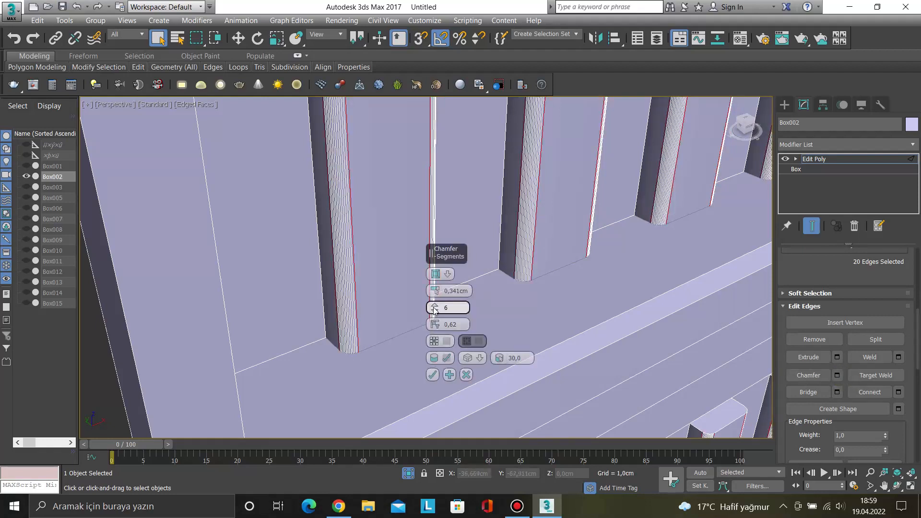
left_click_drag(435, 331, 435, 333)
left_click(436, 276)
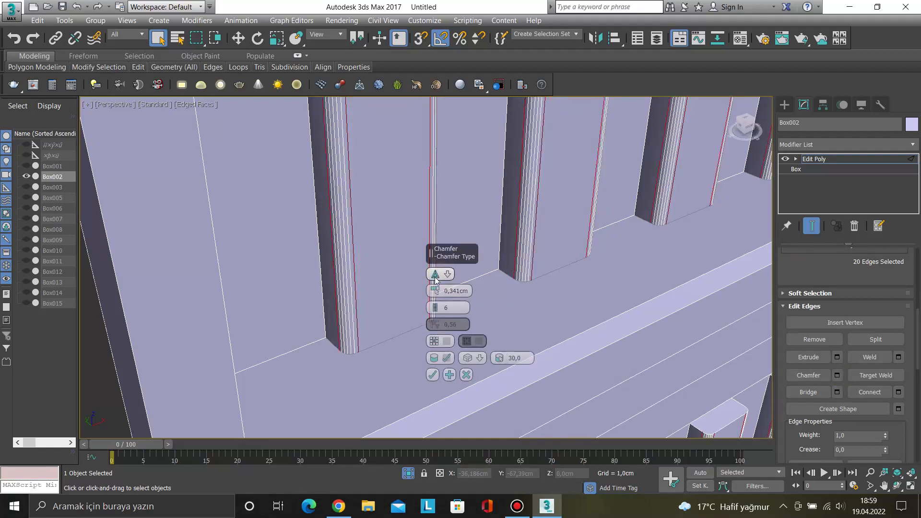
left_click_drag(435, 291, 435, 290)
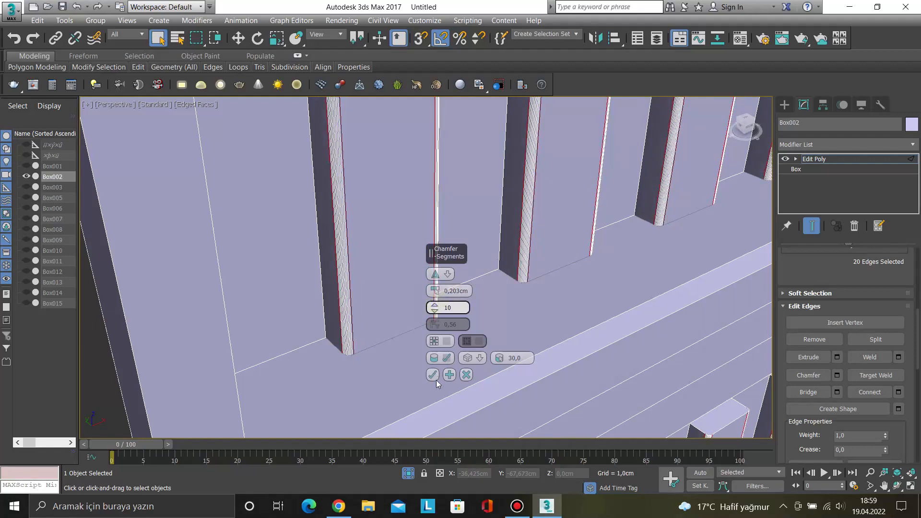
left_click(433, 375)
scroll(379, 341, "down", 10)
left_click(629, 328)
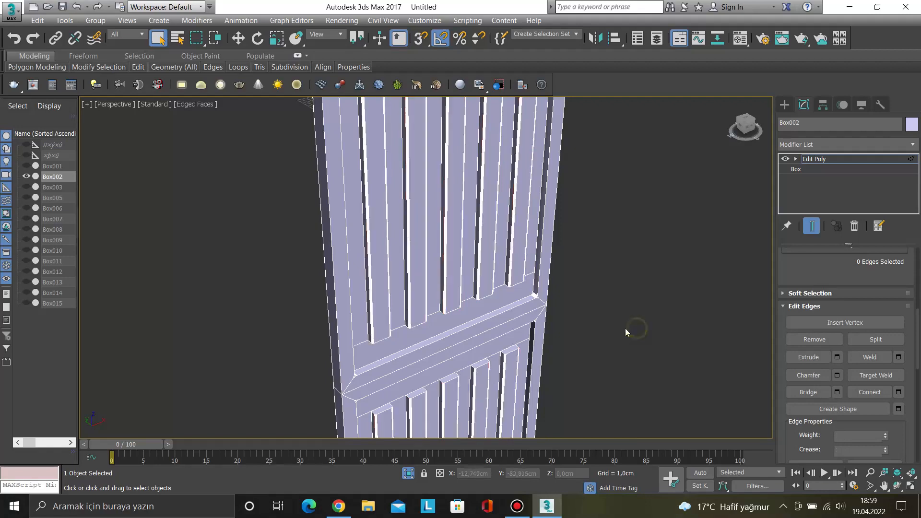
Select the short edge at the door frame's upper right outer corner.
scroll(556, 324, "down", 5)
middle_click_drag(556, 321, 538, 298, "alt")
scroll(545, 229, "up", 6)
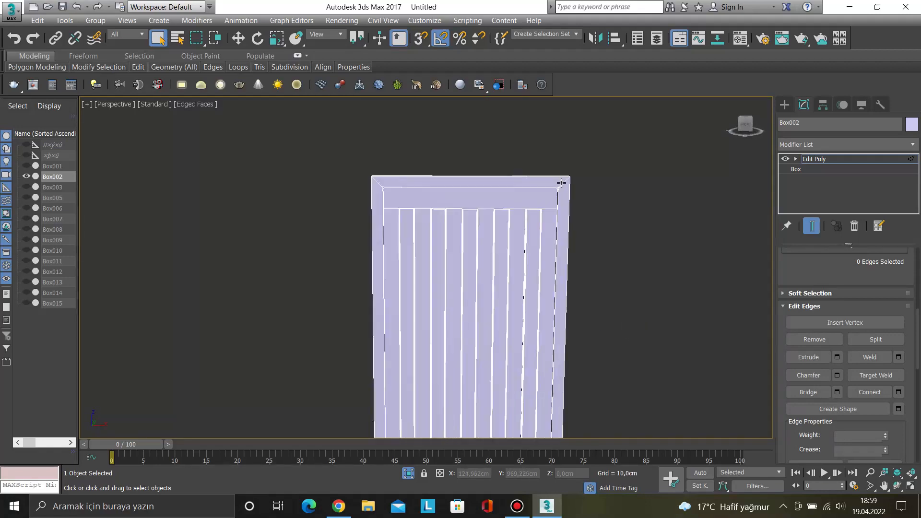
middle_click_drag(549, 199, 582, 232, "alt")
scroll(585, 229, "up", 6)
scroll(570, 224, "down", 2)
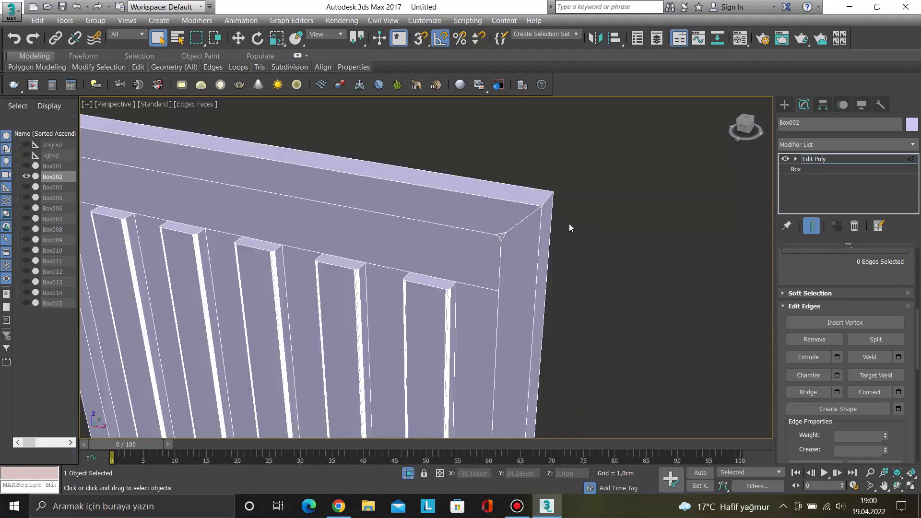
scroll(911, 371, "up", 5)
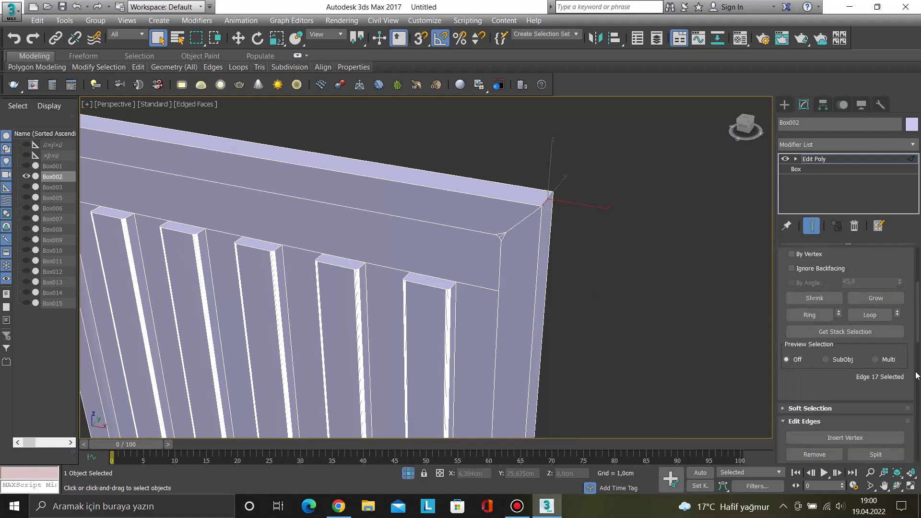
Add the door frame's remaining outer corner edges, including those at the bottom, to the edge selection.
scroll(480, 369, "down", 5)
middle_click_drag(401, 349, 407, 209)
scroll(422, 197, "down", 5)
middle_click_drag(460, 269, 461, 272)
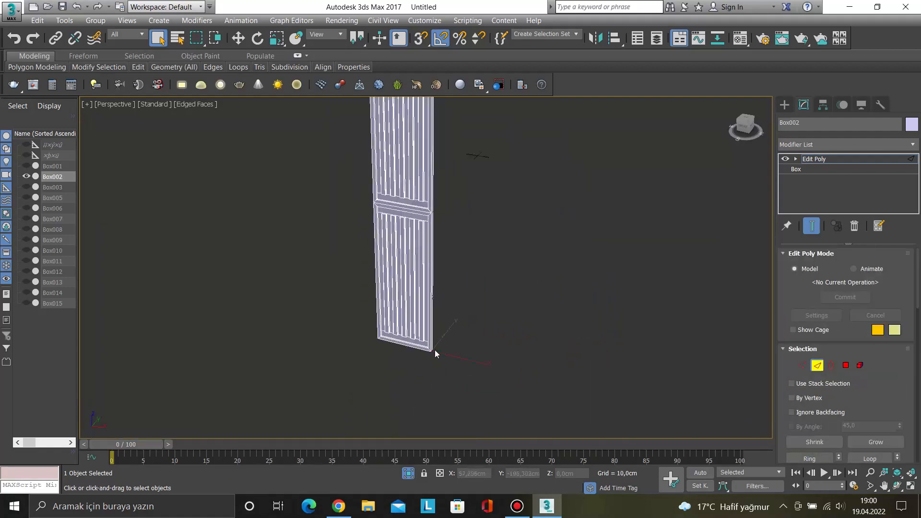
scroll(434, 353, "up", 6)
scroll(405, 366, "up", 3)
scroll(370, 372, "down", 6)
middle_click_drag(316, 373, 377, 251, "alt")
scroll(393, 386, "up", 5)
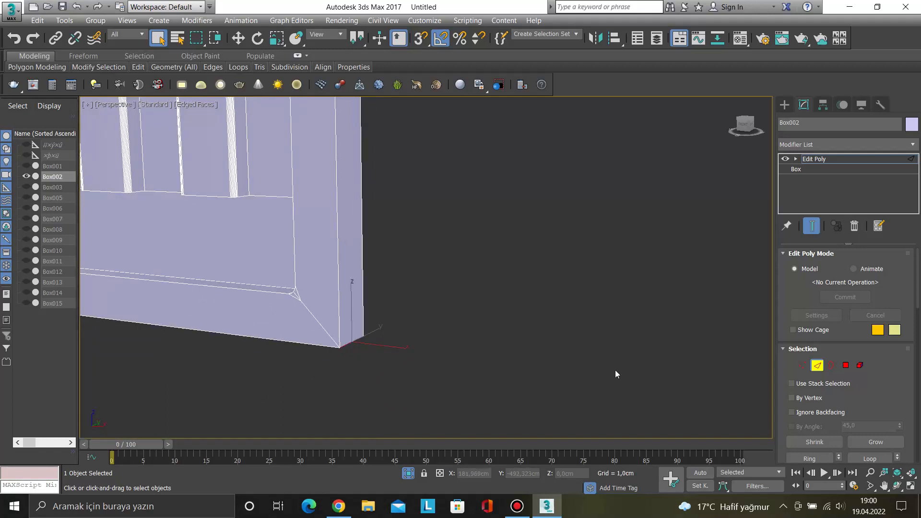
Chamfer the selected door corner edges with the Quad Chamfer type, an amount of 0.088 cm and 10 segments, and leave sub-object editing.
scroll(910, 426, "down", 5)
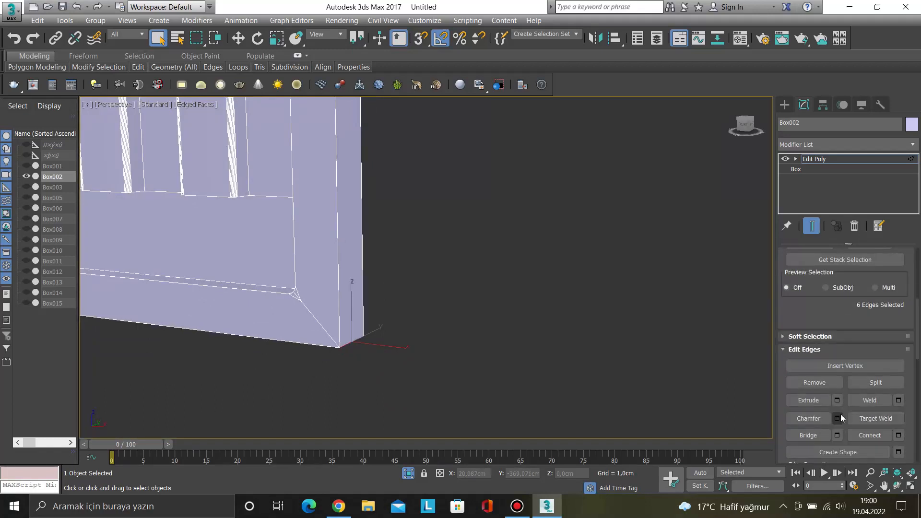
left_click(837, 419)
scroll(378, 365, "up", 5)
scroll(293, 324, "down", 4)
scroll(247, 283, "up", 3)
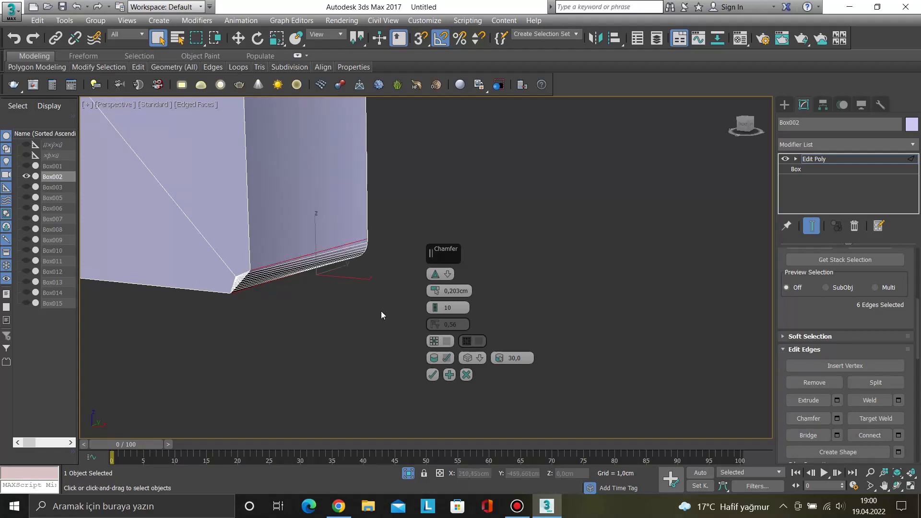
left_click(434, 275)
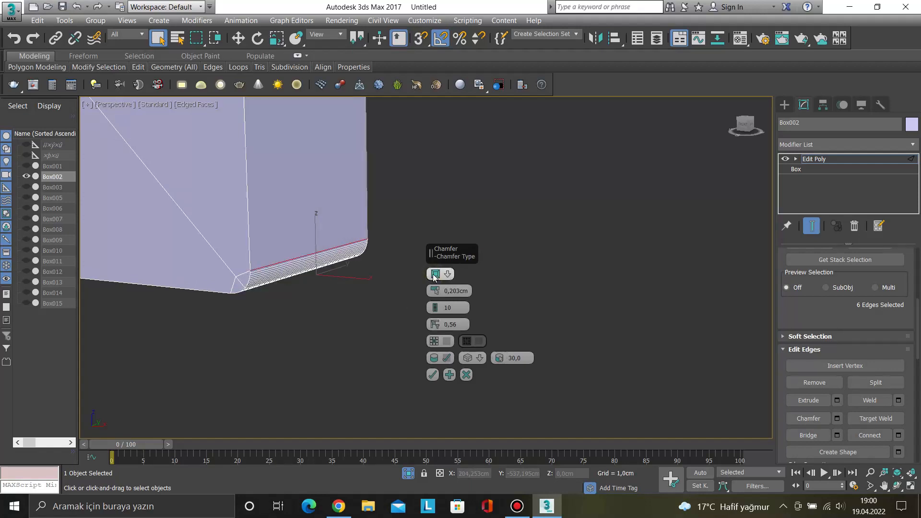
left_click_drag(434, 292, 437, 299)
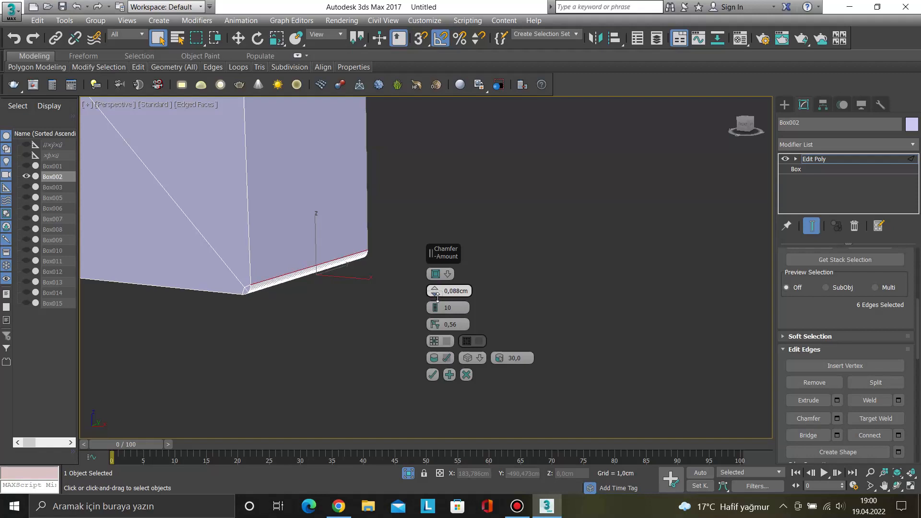
left_click(433, 375)
key("1")
key("1")
left_click(428, 363)
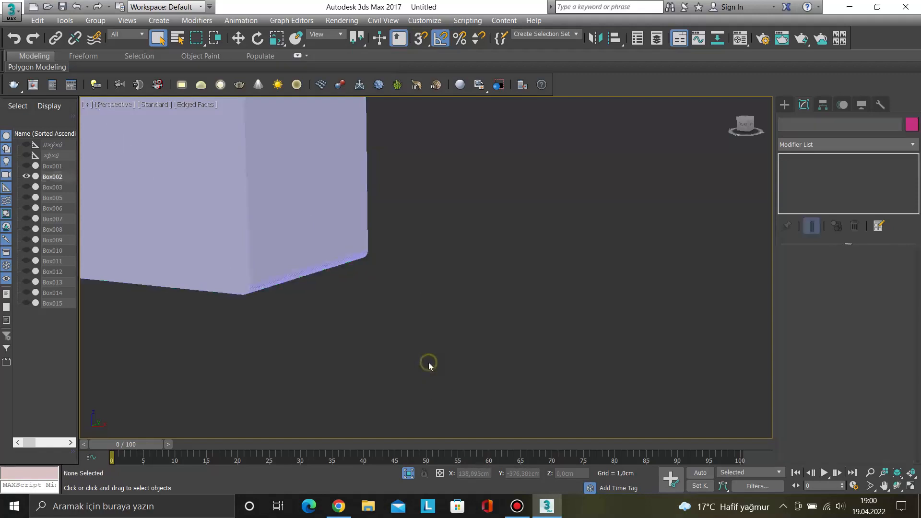
Switch to the front view and unhide all of the cabinet's objects.
scroll(423, 363, "down", 8)
left_click(415, 347)
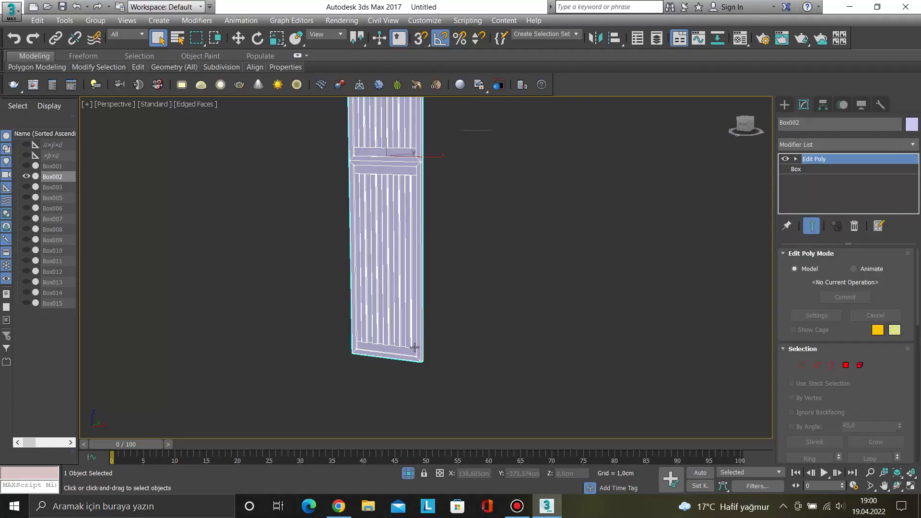
key("f")
left_click(502, 328)
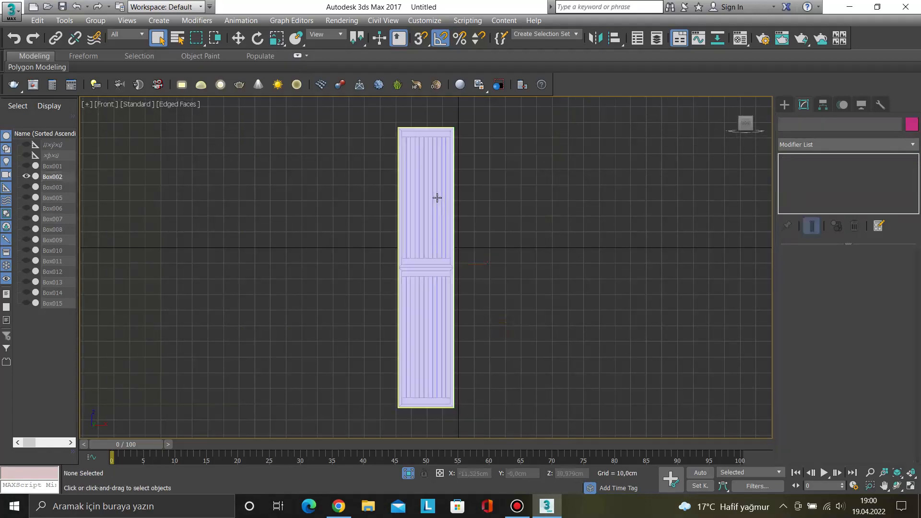
scroll(436, 197, "up", 6)
left_click(431, 197)
right_click(430, 196)
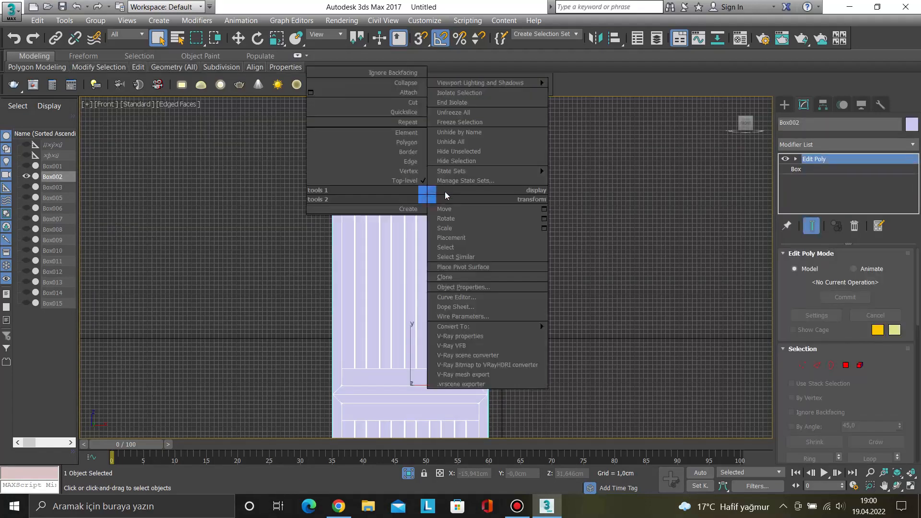
left_click(462, 142)
scroll(453, 231, "down", 3)
left_click(312, 302)
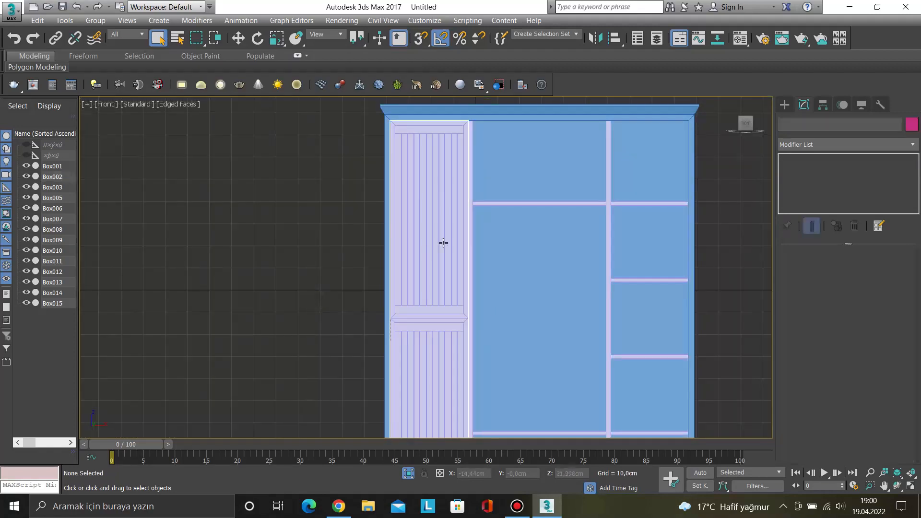
Select the left door and change its object color to light purple.
left_click(444, 247)
middle_click_drag(443, 247, 417, 252, "alt")
key("f")
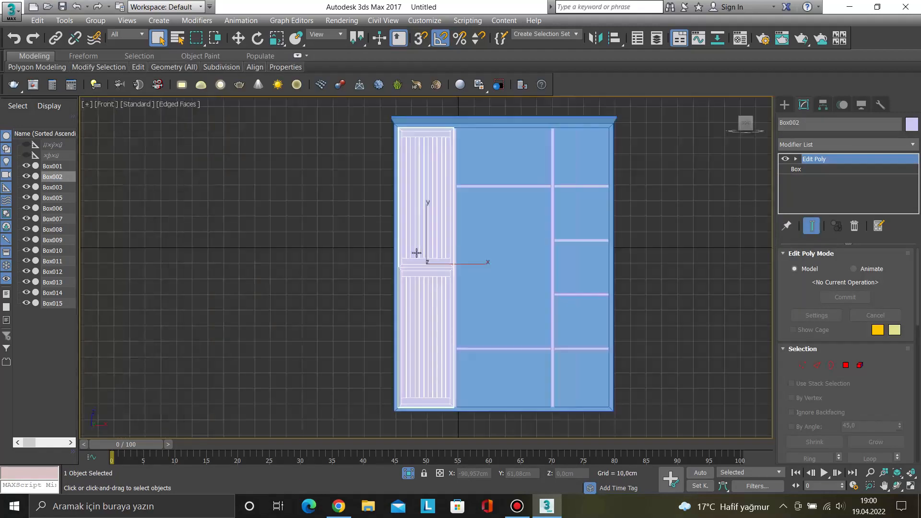
scroll(483, 298, "down", 3)
left_click(911, 124)
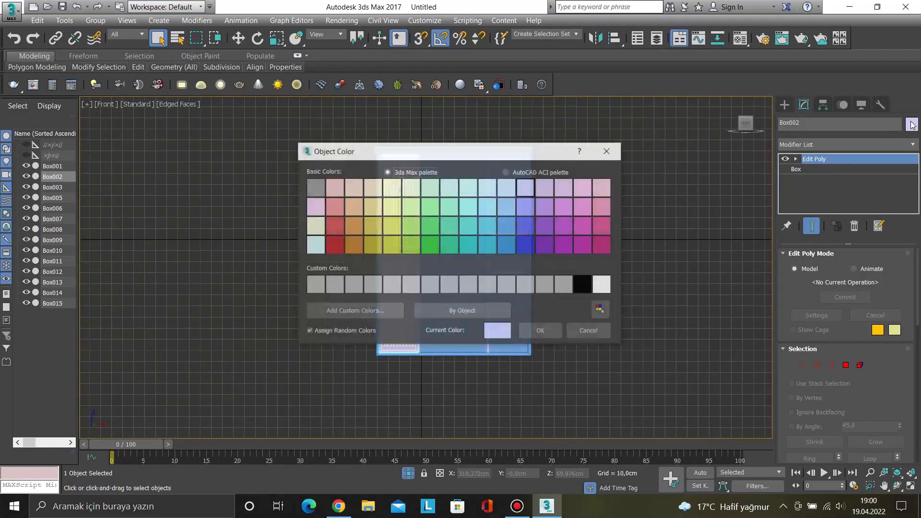
left_click(538, 330)
scroll(411, 304, "up", 2)
Clone the left door about 85 cm along X toward the cabinet's right side.
key("w")
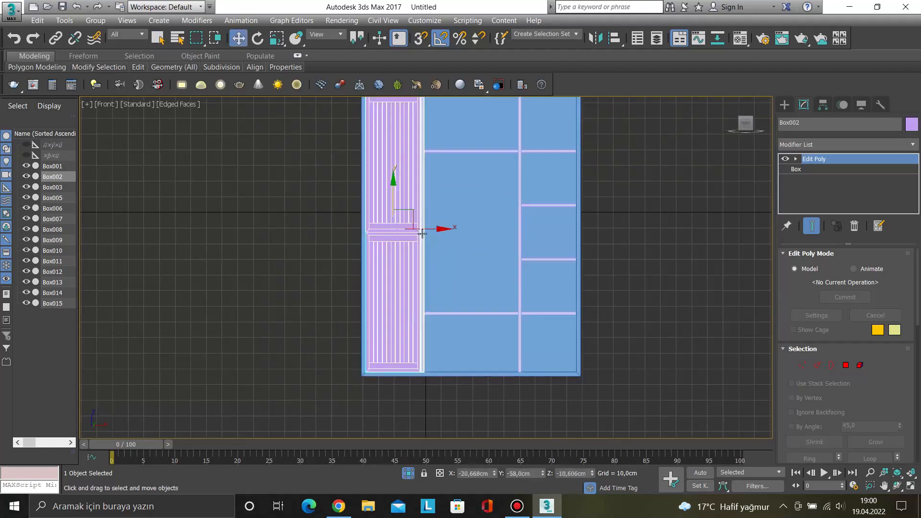
mouse_move(420, 231)
left_mouse_down("shift")
mouse_move(622, 231)
mouse_move(555, 234)
left_mouse_up("shift")
left_click(477, 319)
mouse_move(557, 237)
middle_mouse_down()
mouse_move(544, 265)
mouse_move(556, 240)
middle_mouse_up()
scroll(556, 153, "up", 6)
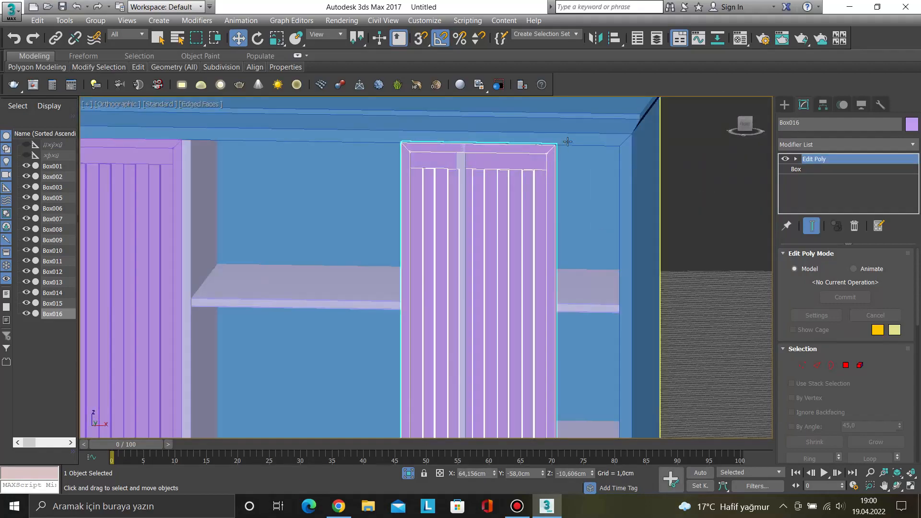
scroll(556, 153, "up", 3)
scroll(564, 226, "down", 7)
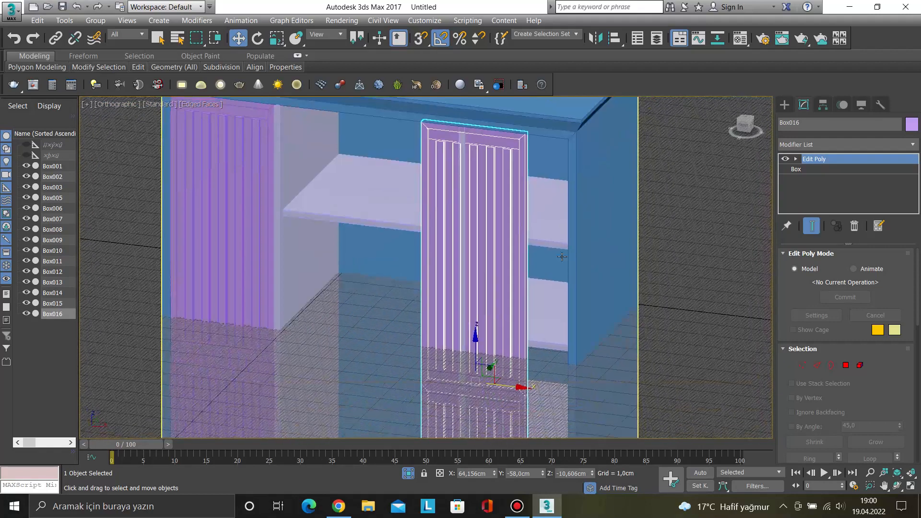
Pull the copied door about 8 cm forward along Y, clear of the cabinet's front.
left_click_drag(486, 371, 480, 374)
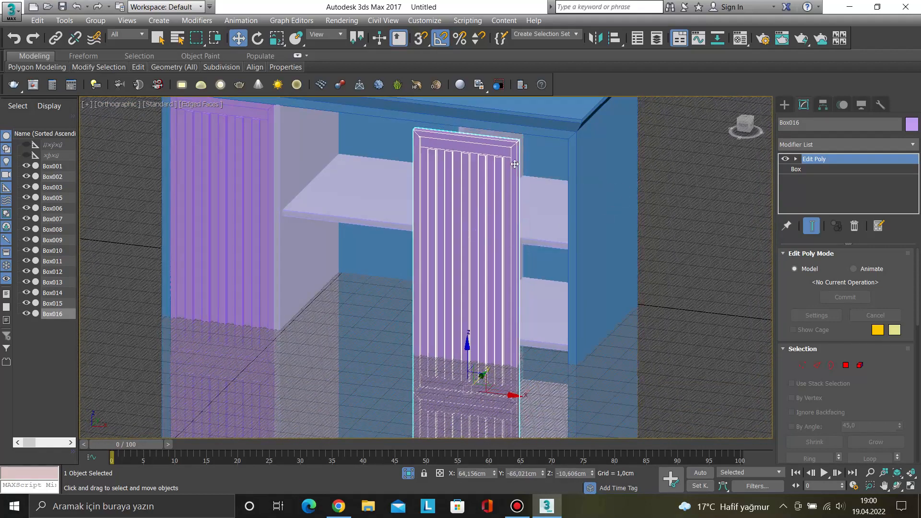
scroll(522, 145, "up", 5)
scroll(522, 145, "up", 2)
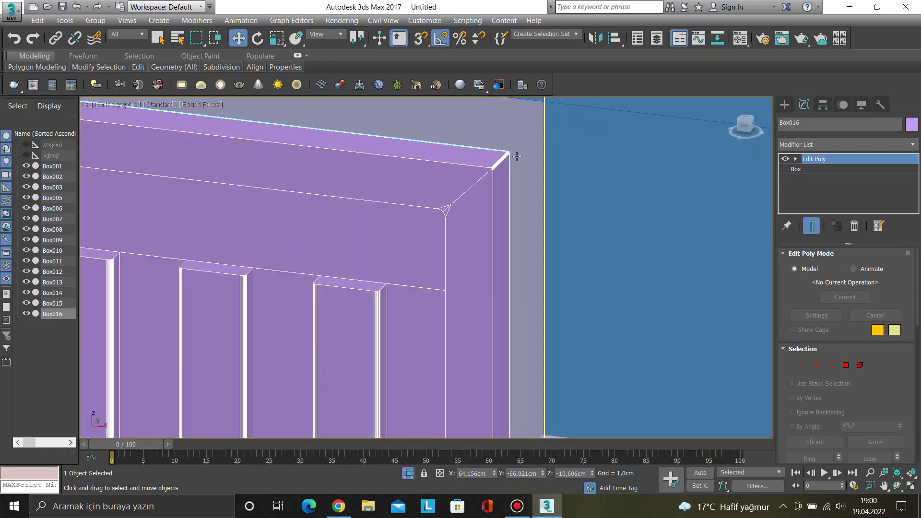
middle_click_drag(516, 157, 515, 161, "alt")
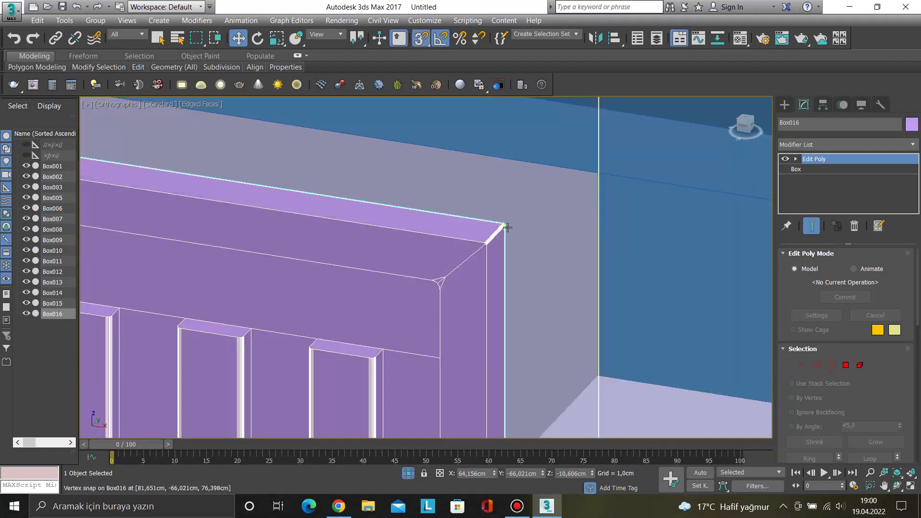
With 3D vertex snapping on, move the copied door's upper outer corner onto the cabinet opening's upper right corner and return to front view.
key("s")
scroll(506, 223, "up", 3)
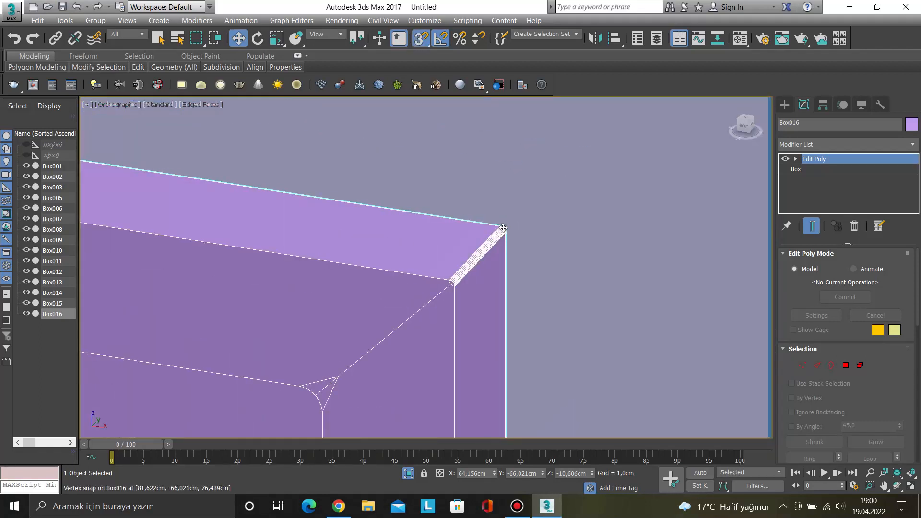
scroll(503, 228, "down", 6)
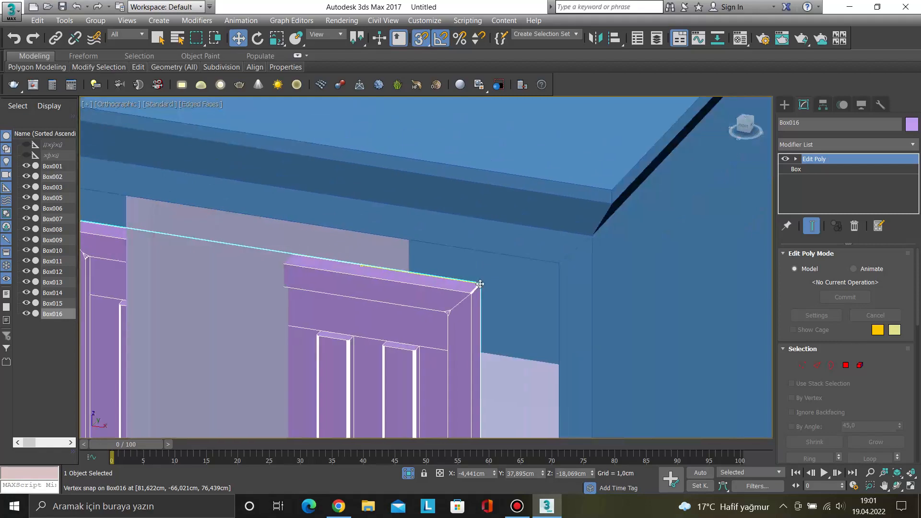
mouse_move(479, 284)
left_mouse_down()
mouse_move(553, 261)
mouse_move(518, 292)
mouse_move(555, 269)
left_mouse_up()
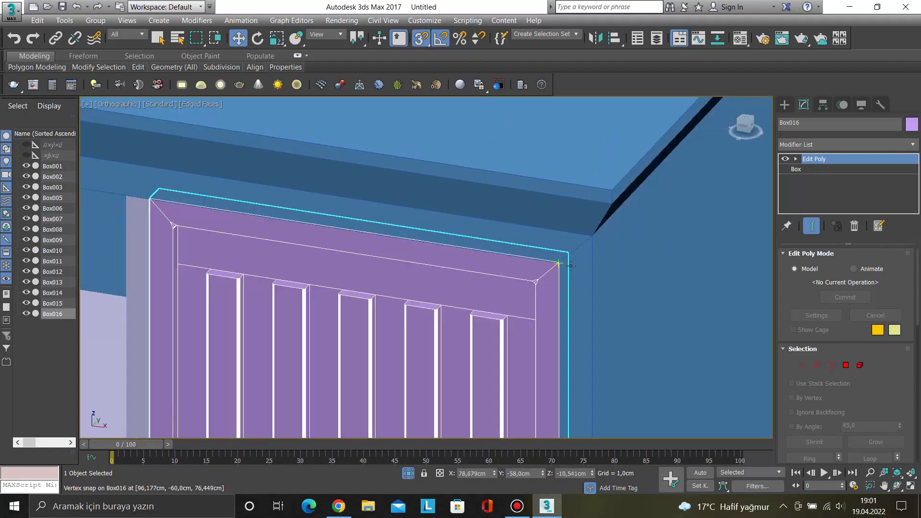
scroll(595, 303, "down", 5)
left_click(676, 263)
left_click(477, 313)
key("f")
scroll(462, 297, "down", 6)
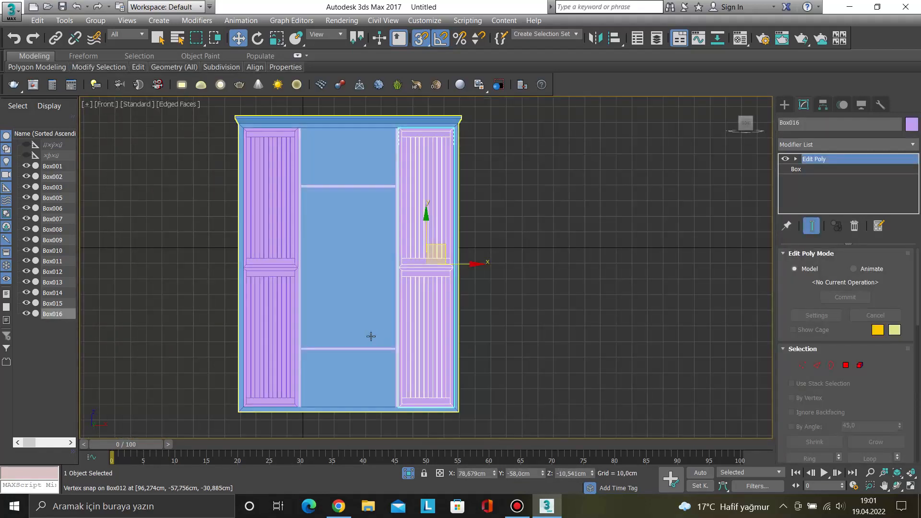